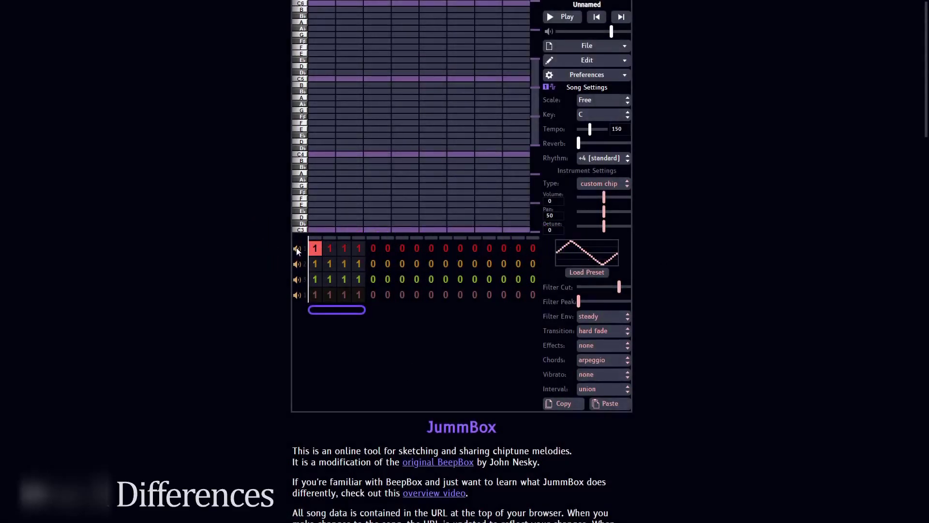
- Examine the instrument settings of the second and third pitch channels and the drum channel
left_click(314, 262)
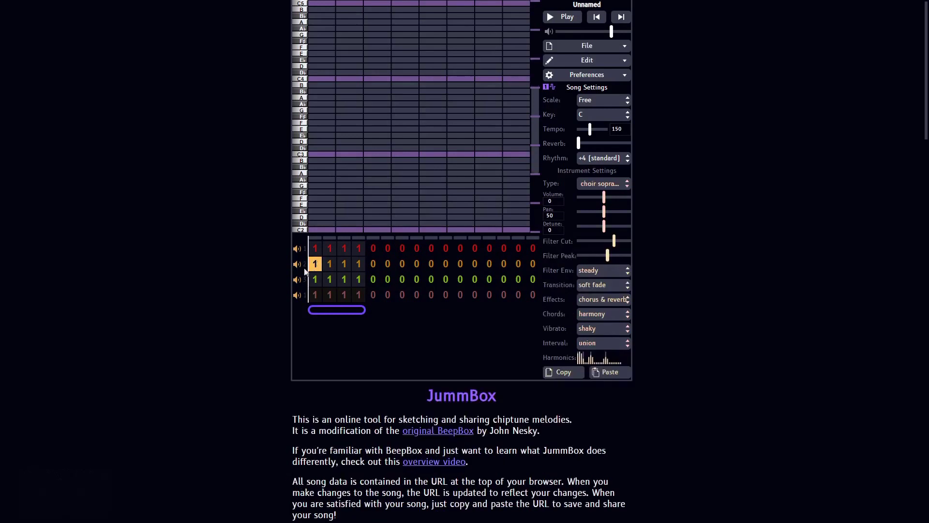
left_click(313, 279)
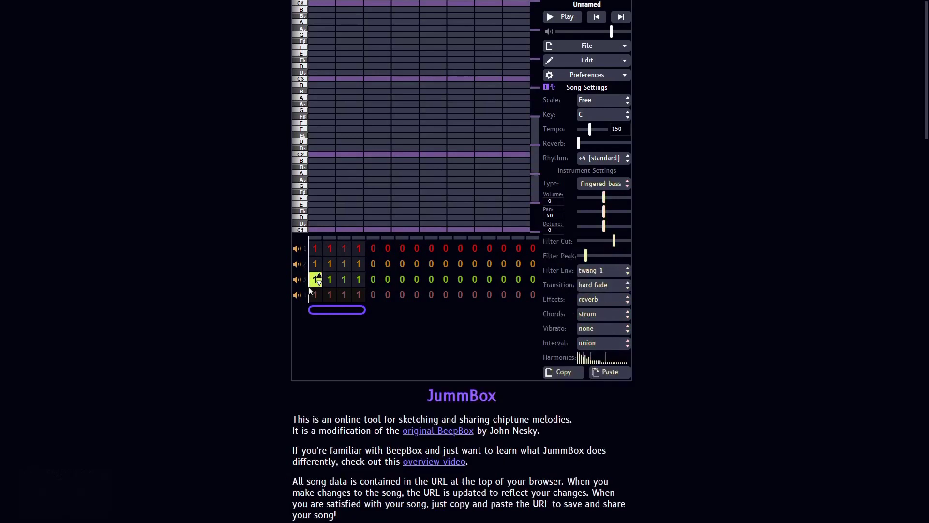
left_click(313, 295)
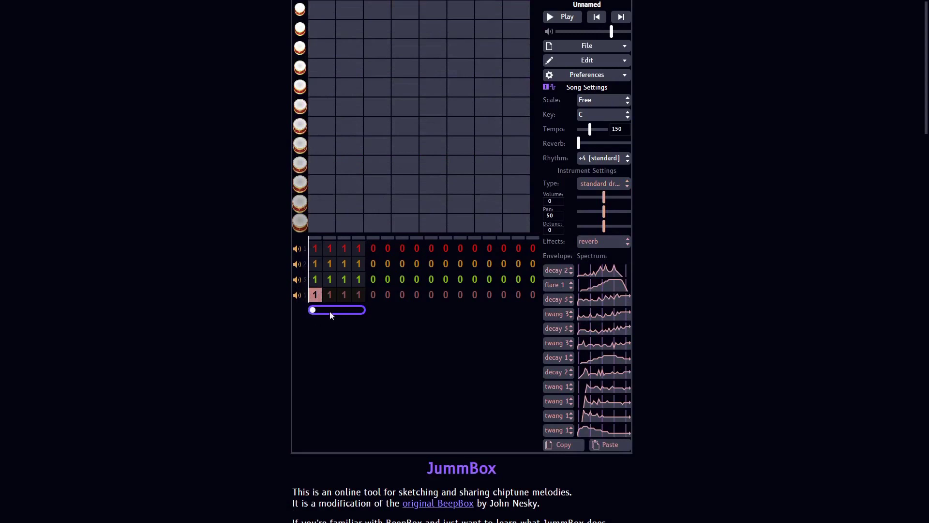
- Add a chord of C7, E7, G7 and C8 at the start of the first pitch channel's opening pattern
left_click(316, 249)
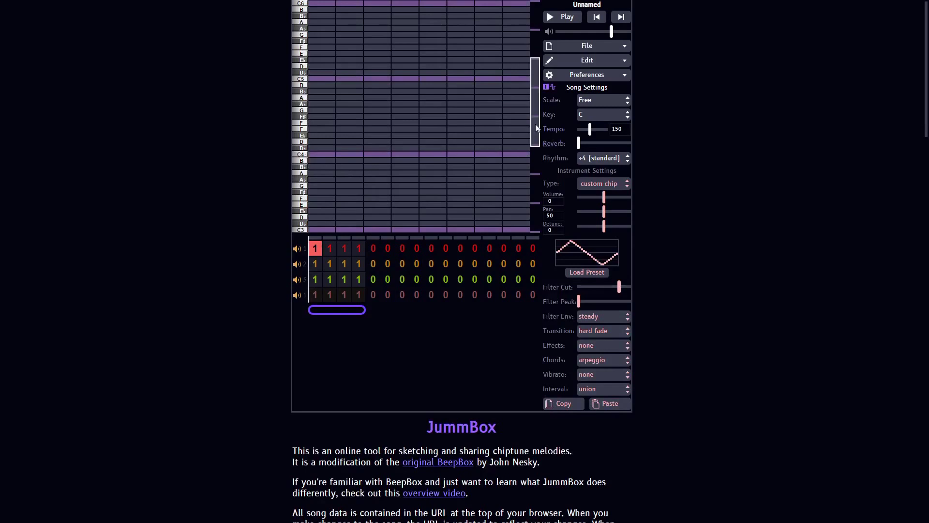
left_click_drag(536, 116, 537, 174)
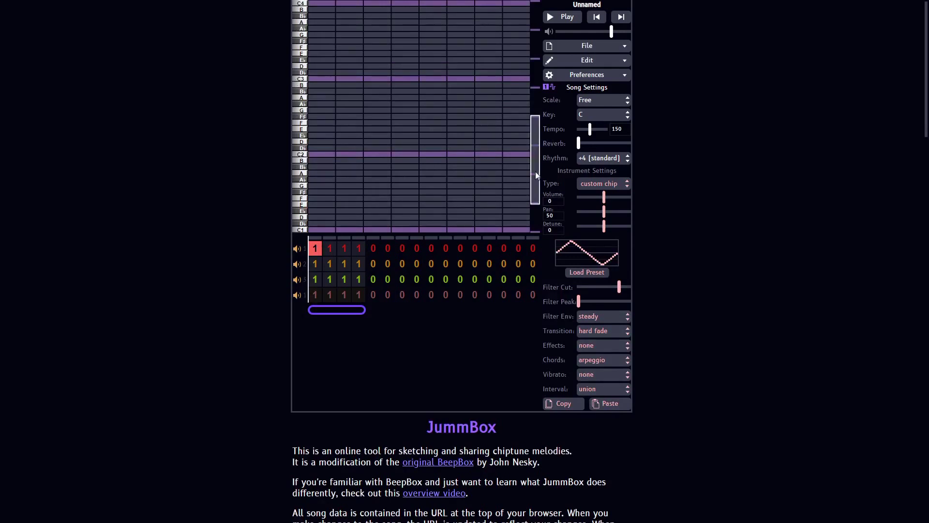
left_click_drag(537, 167, 535, 138)
left_click_drag(535, 138, 536, 53)
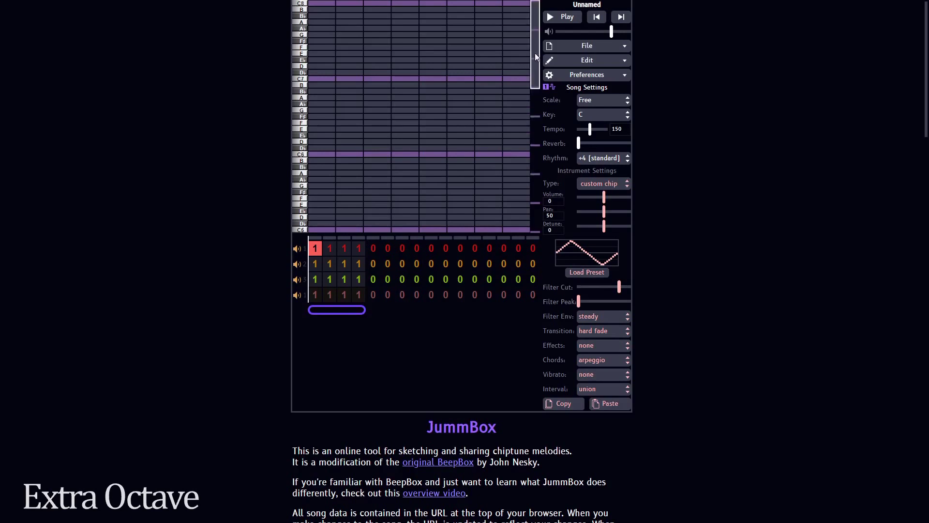
left_click(321, 77)
left_click(317, 54)
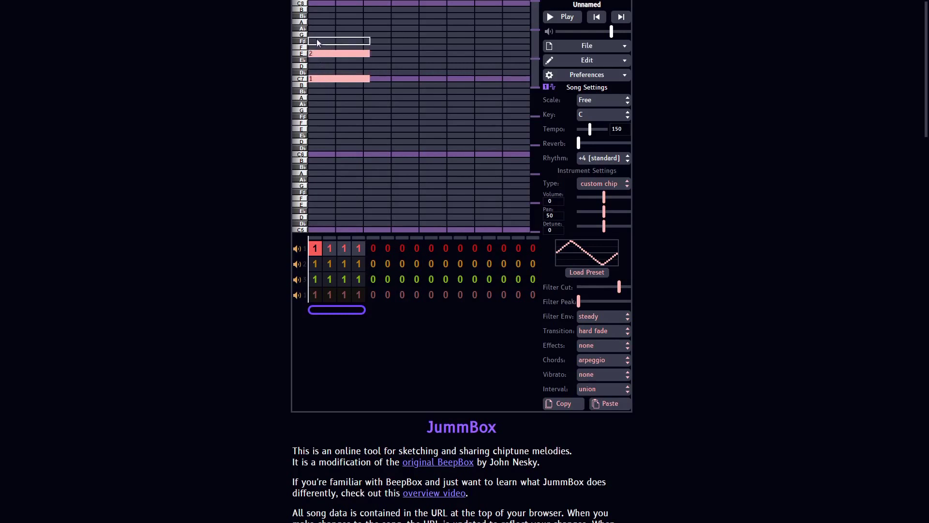
left_click(316, 34)
left_click(314, 3)
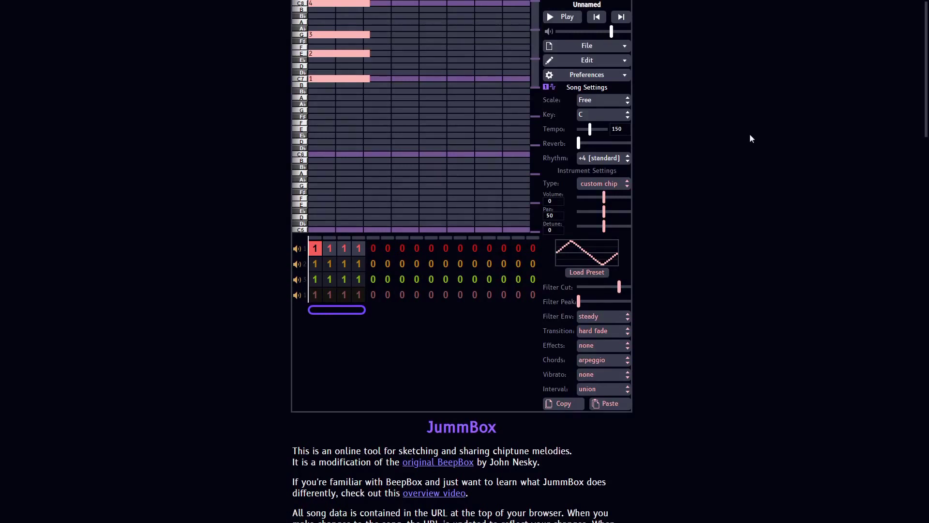
- Switch the editor from the normal layout to Full-screen Layout
left_click(601, 78)
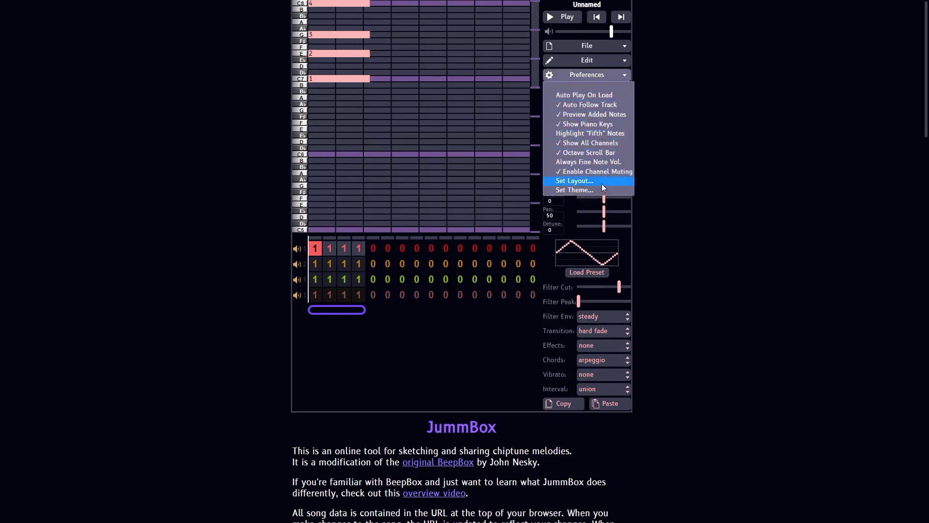
left_click(603, 184)
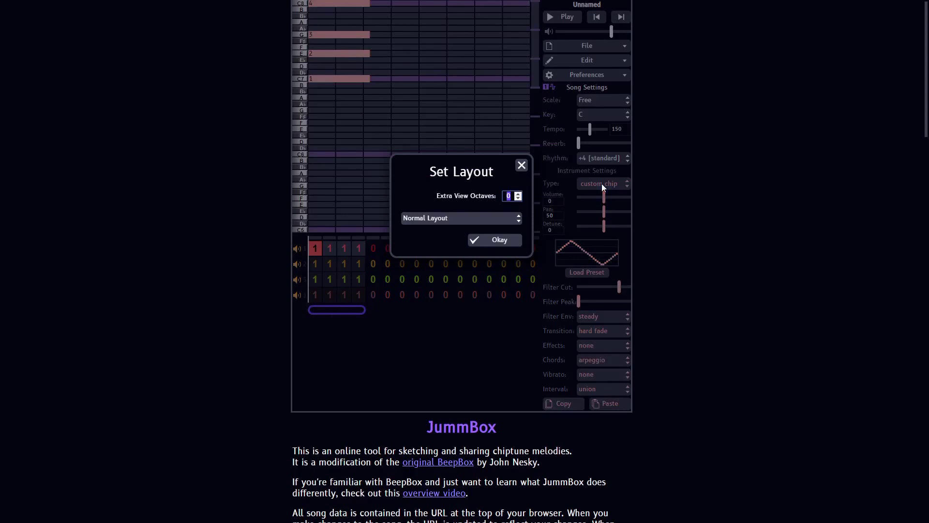
left_click(430, 217)
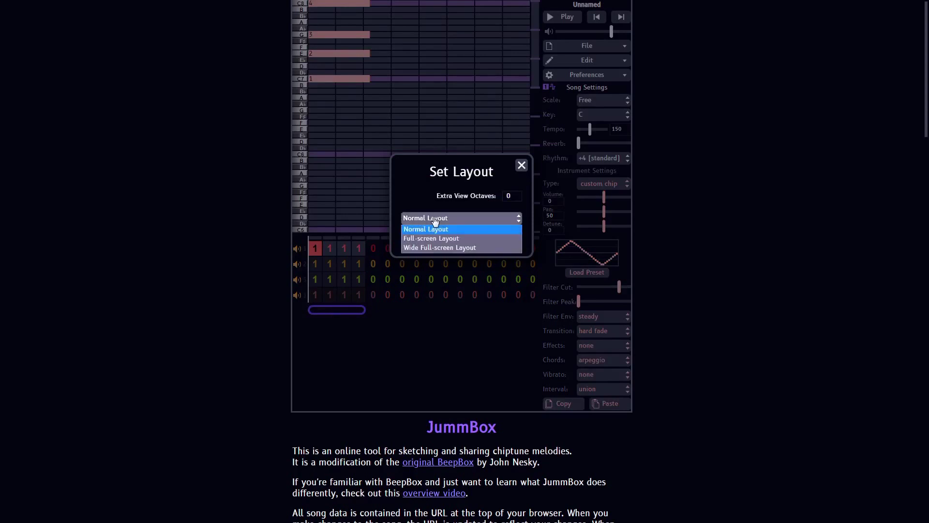
left_click(453, 239)
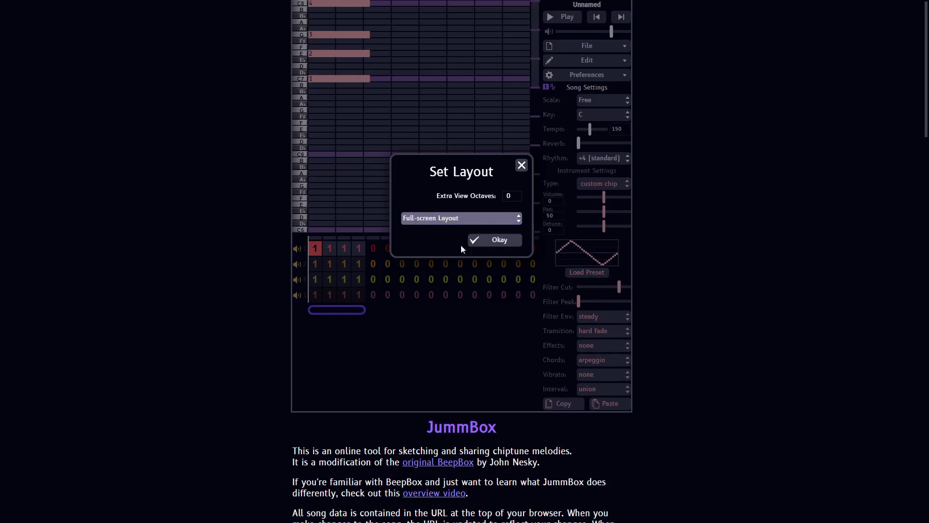
left_click(499, 295)
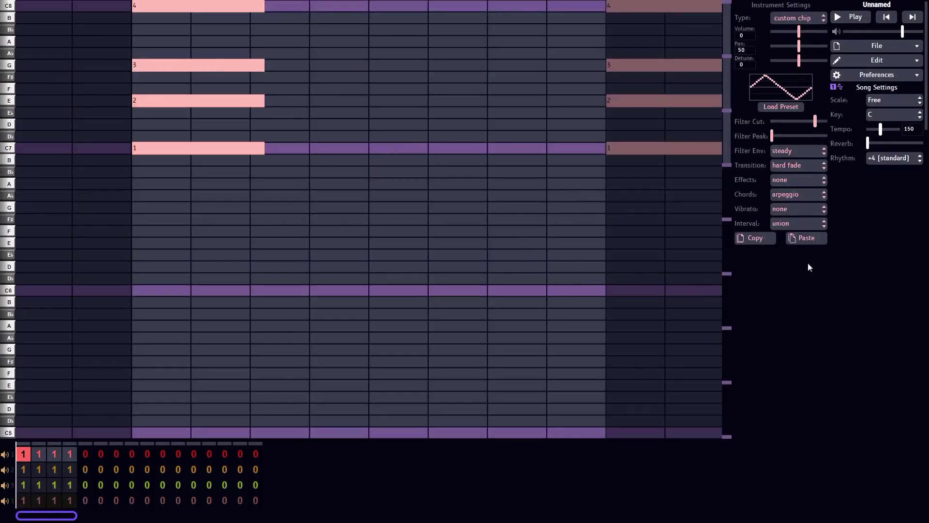
- Change the editor layout to Wide Full-screen Layout
left_click(852, 75)
left_click(850, 181)
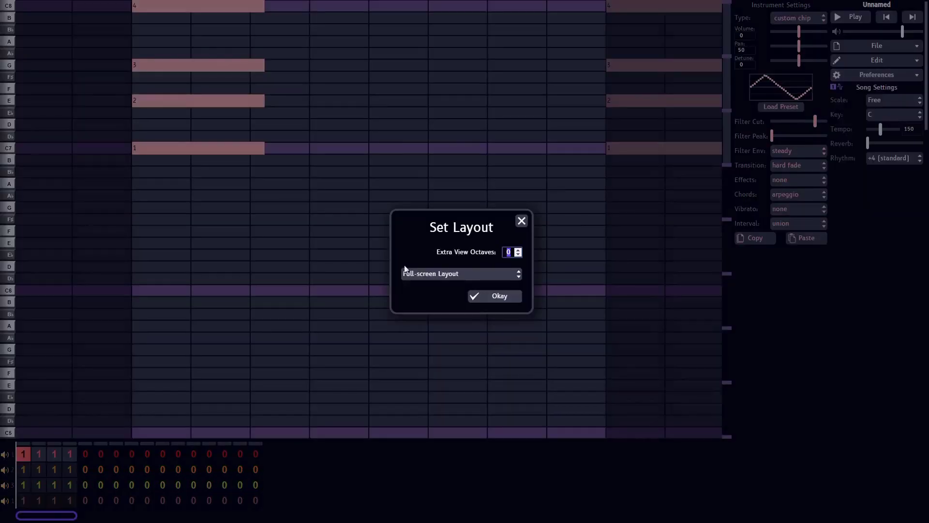
left_click(424, 275)
left_click(425, 304)
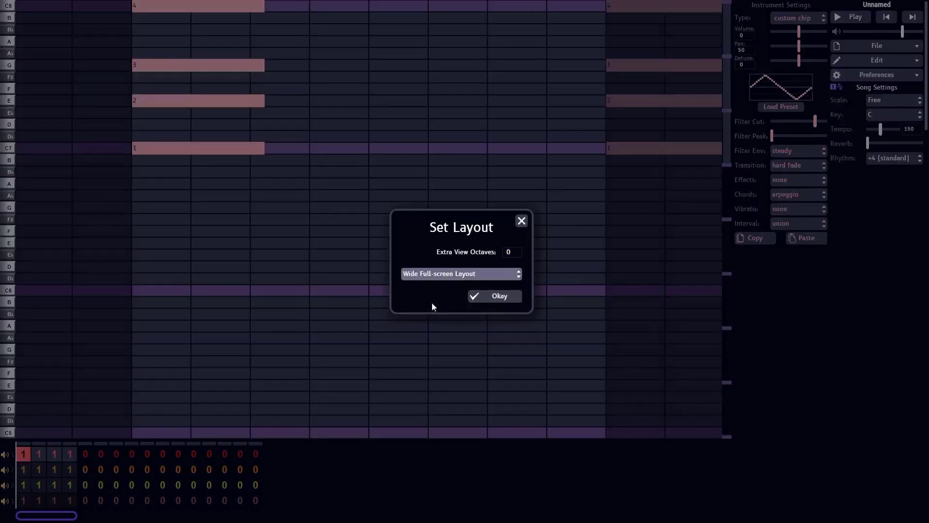
left_click(496, 295)
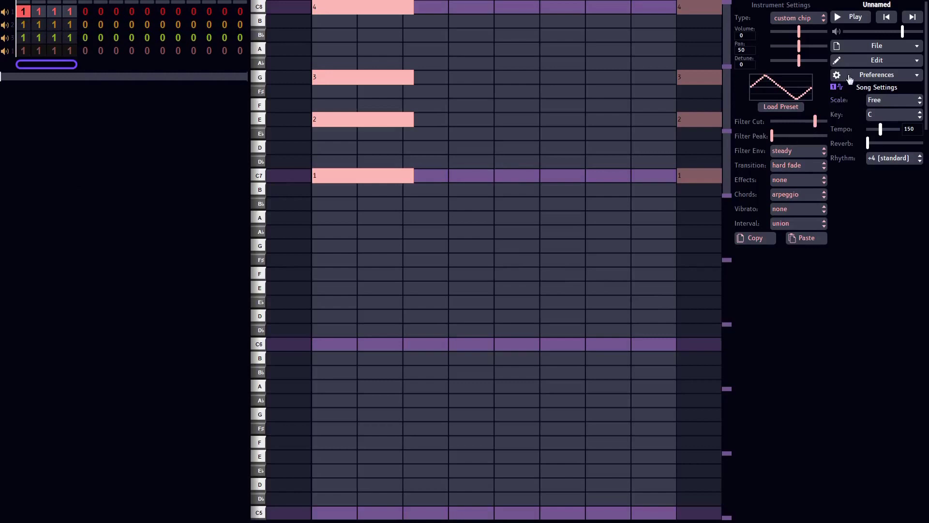
- Return the editor to Full-screen Layout
left_click(851, 75)
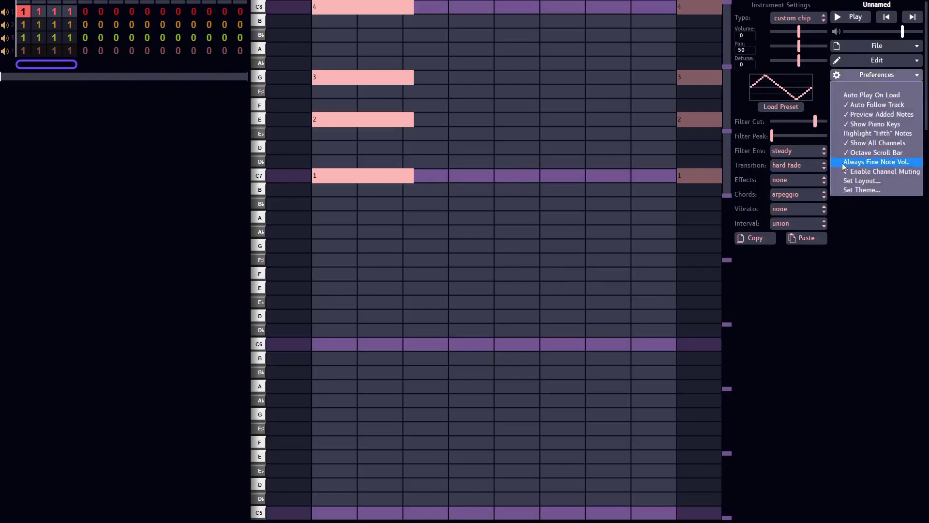
left_click(862, 181)
left_click(487, 277)
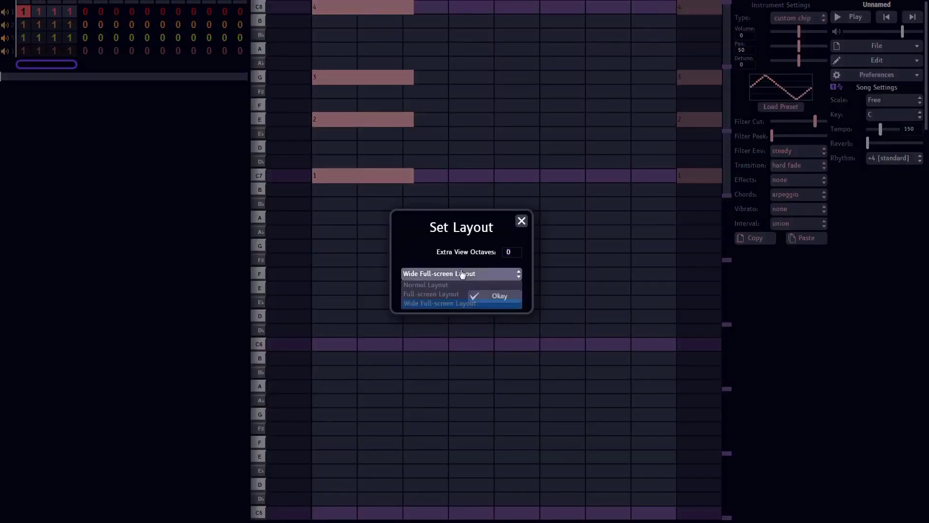
left_click(463, 293)
left_click(475, 297)
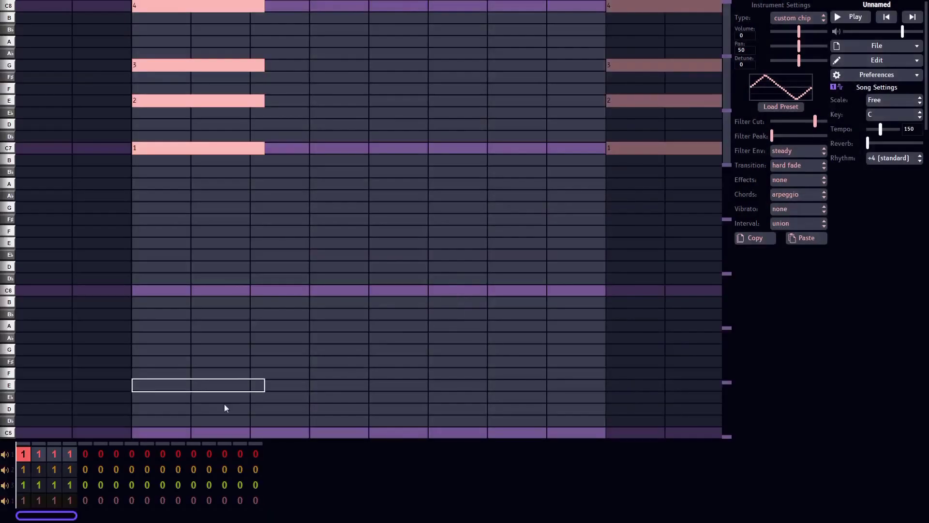
- Set the song's number of pitch channels to 30 and look through the expanded channel list
left_click(871, 75)
left_click(877, 60)
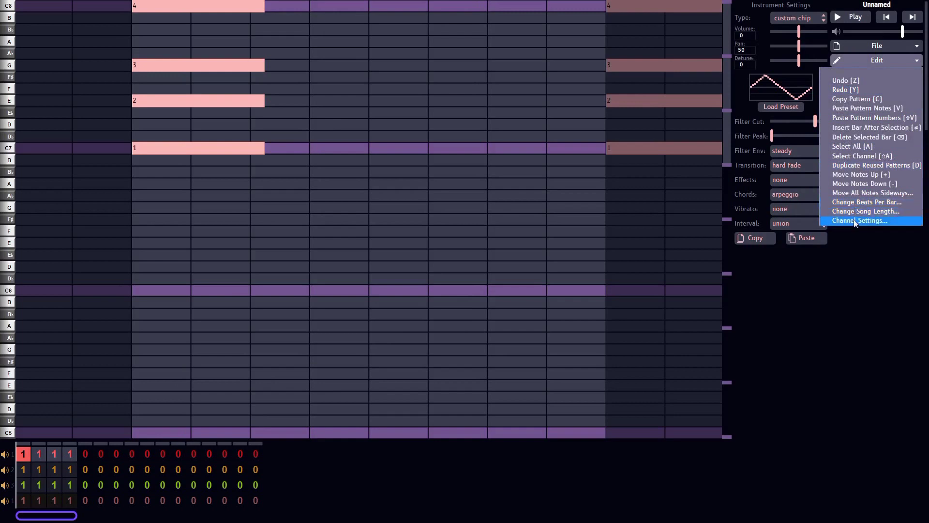
left_click(854, 221)
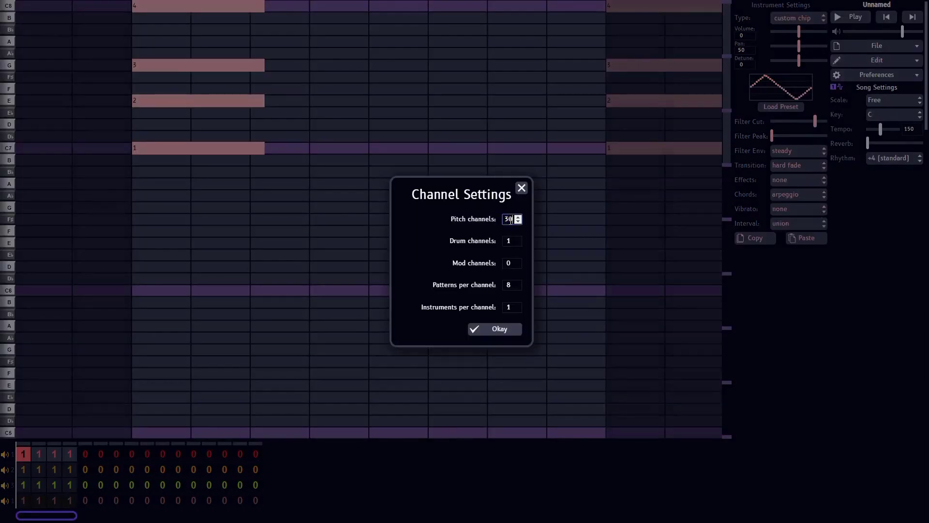
left_click(489, 330)
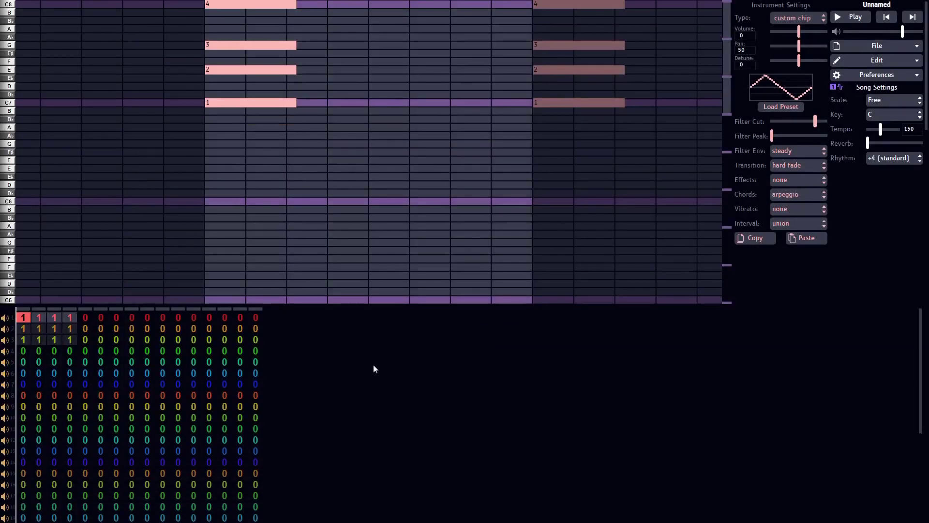
scroll(368, 362, "down", 5)
scroll(300, 397, "up", 5)
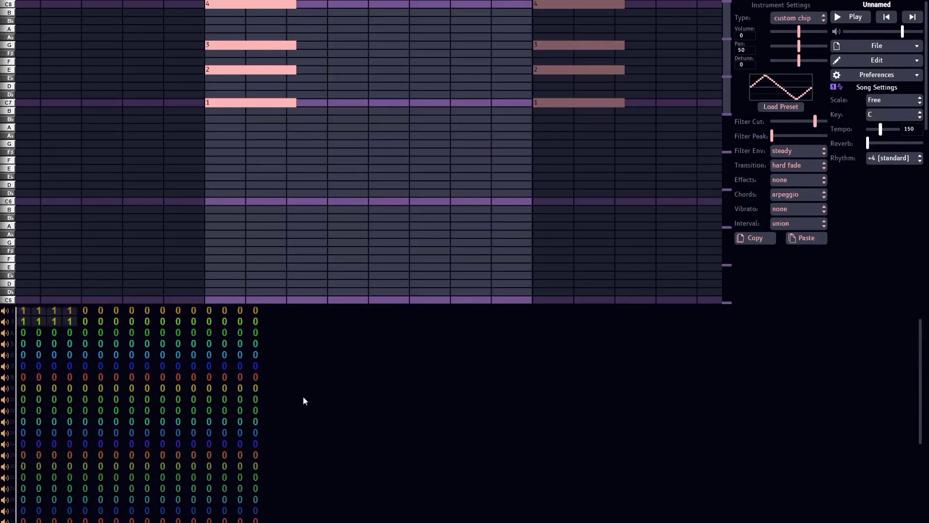
- Set the editor to Wide Full-screen Layout for the expanded channel list
left_click(871, 74)
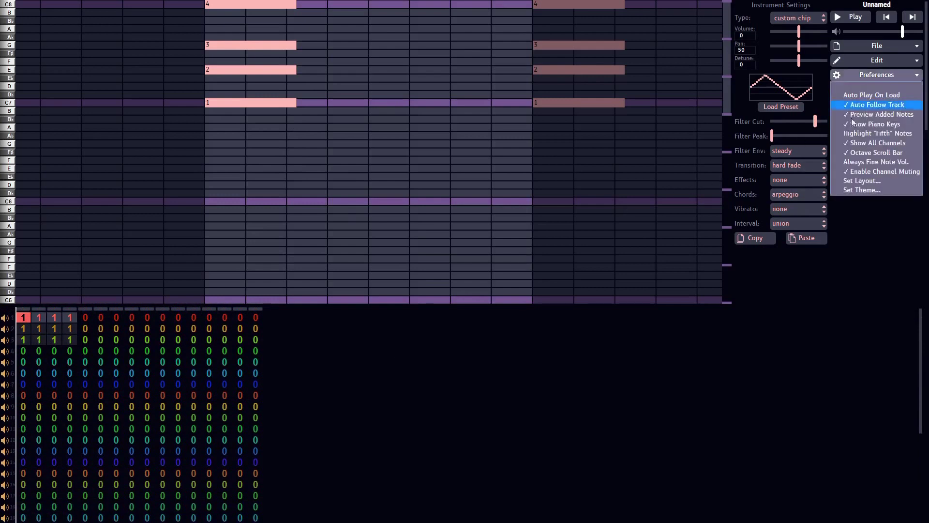
left_click(856, 183)
left_click(463, 274)
left_click(453, 304)
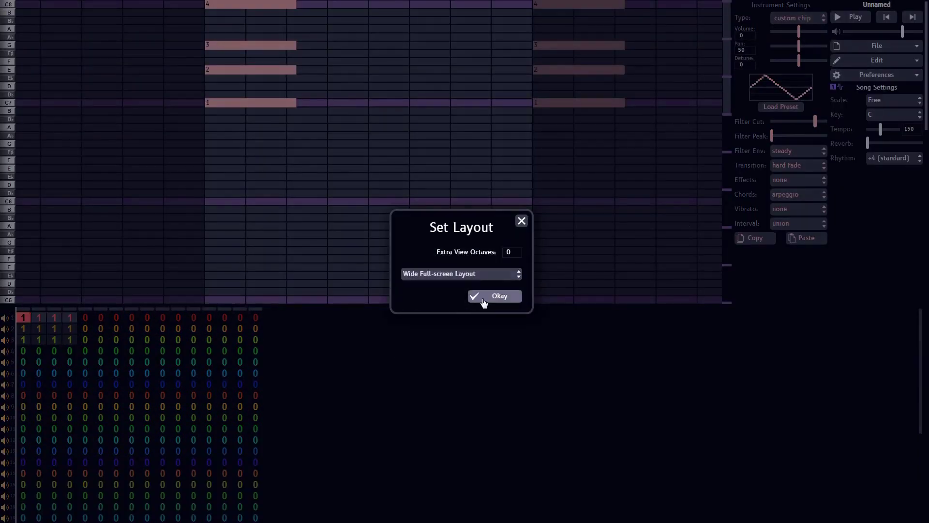
left_click(481, 300)
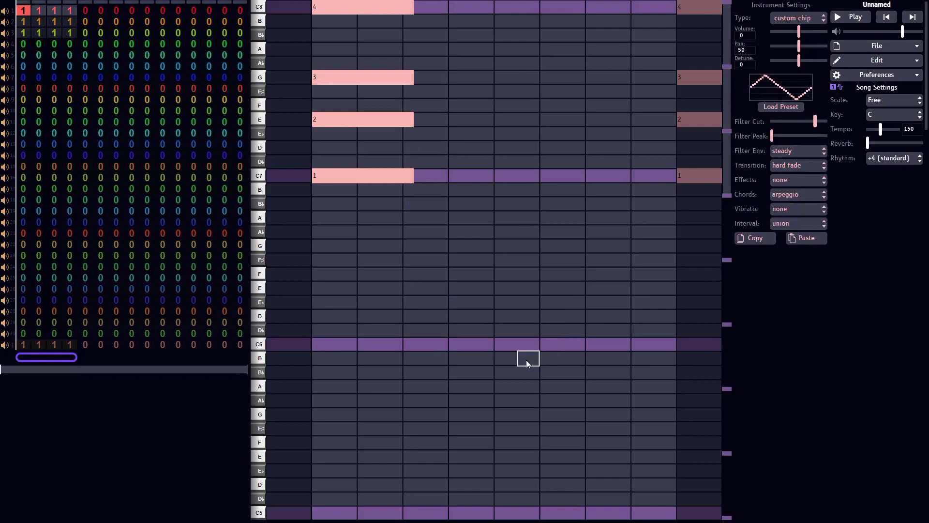
- Set the layout's extra view octaves to 2
left_click(861, 75)
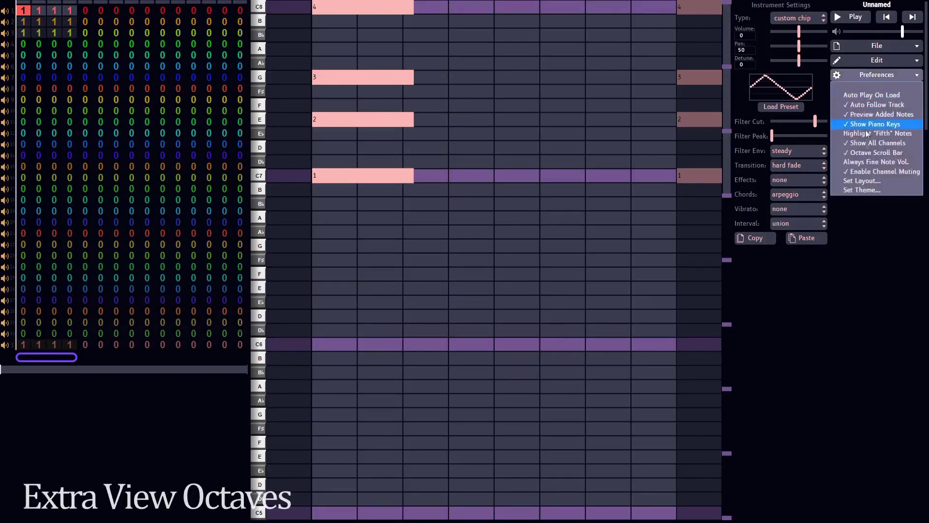
left_click(862, 181)
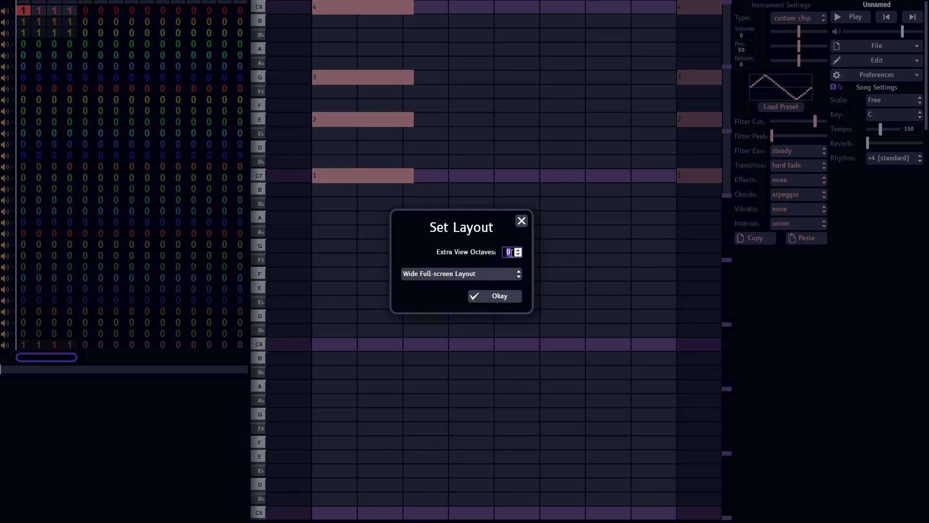
left_click(518, 251)
left_click(518, 251)
left_click(499, 297)
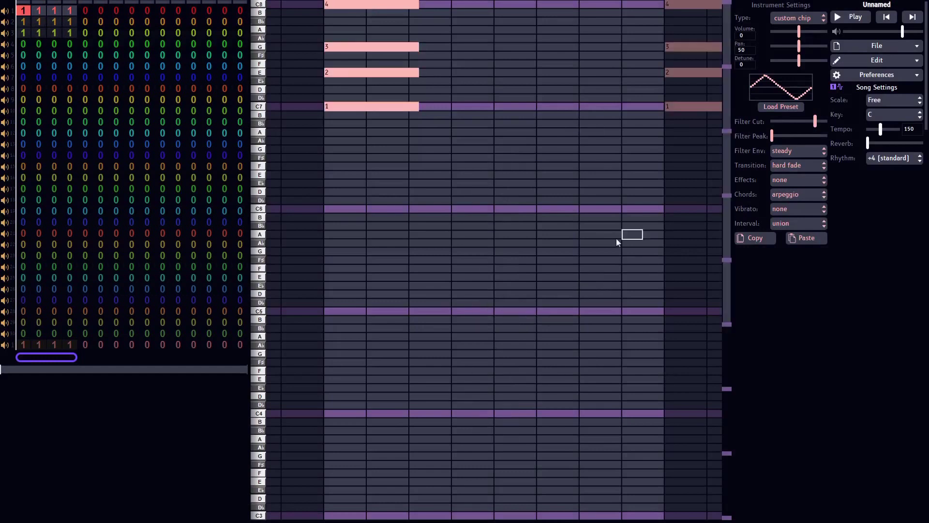
- Apply Normal Layout with the two extra view octaves kept
left_click(877, 75)
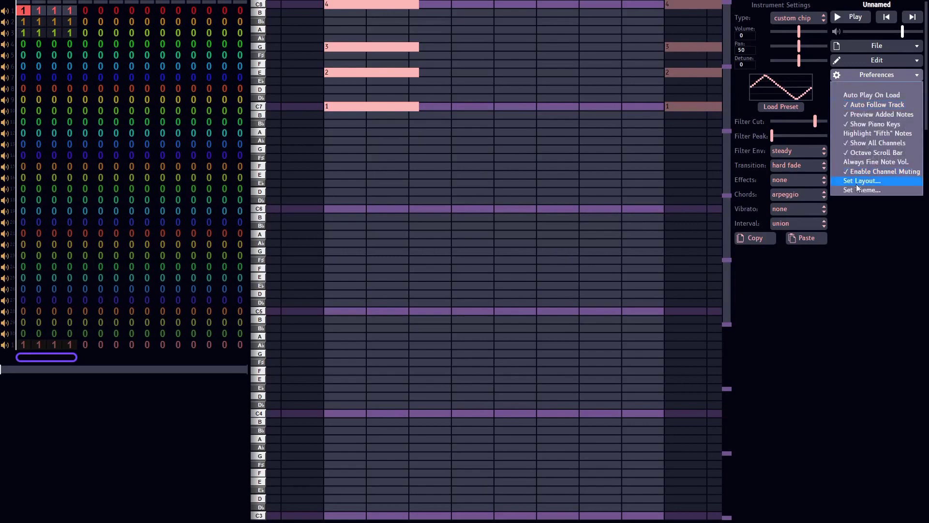
left_click(867, 181)
left_click(472, 273)
left_click(432, 283)
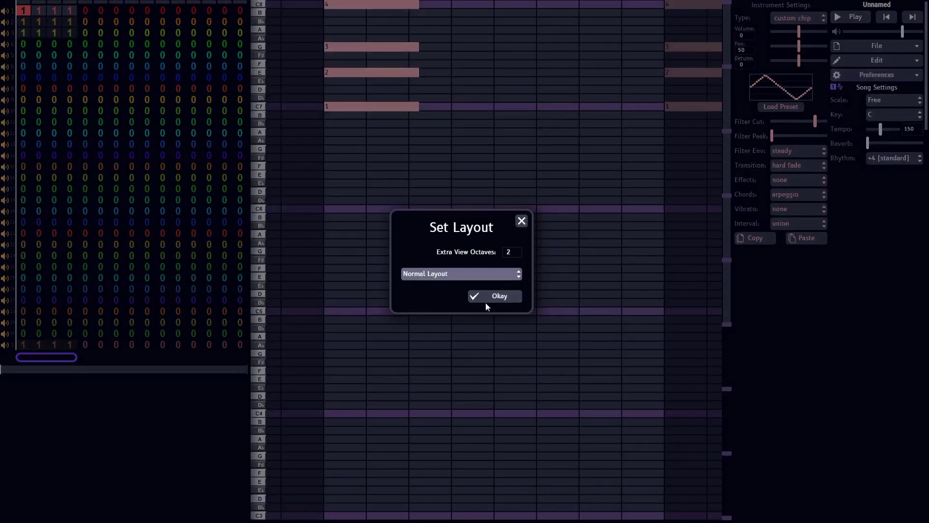
left_click(481, 296)
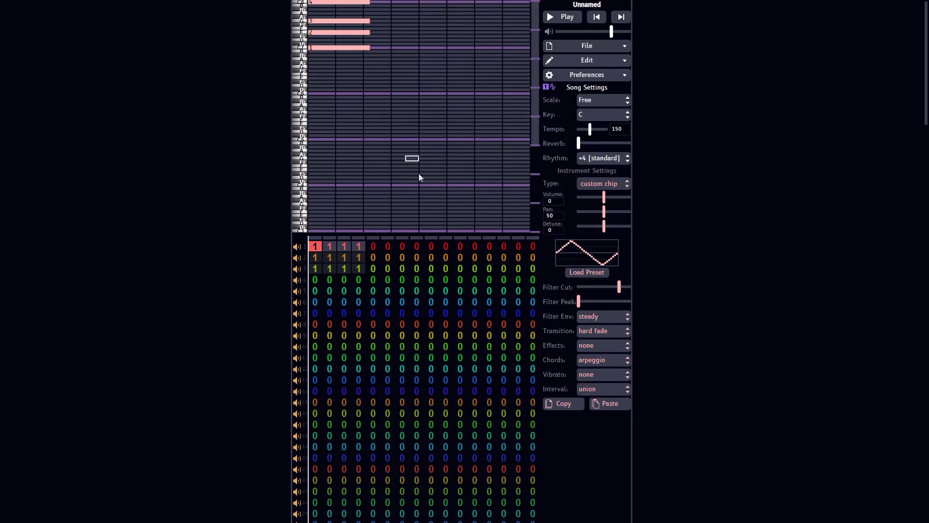
- Switch the editor to Wide Full-screen Layout with the two extra view octaves kept
left_click(575, 75)
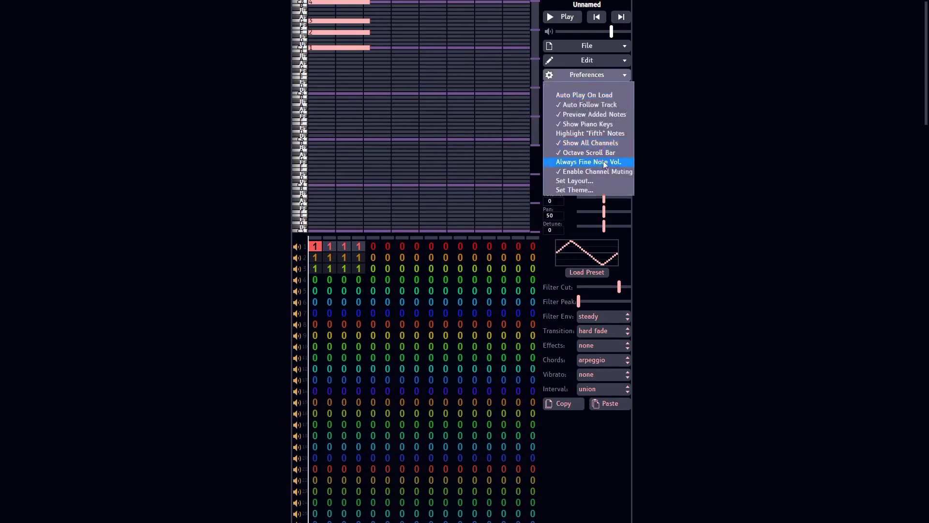
left_click(574, 181)
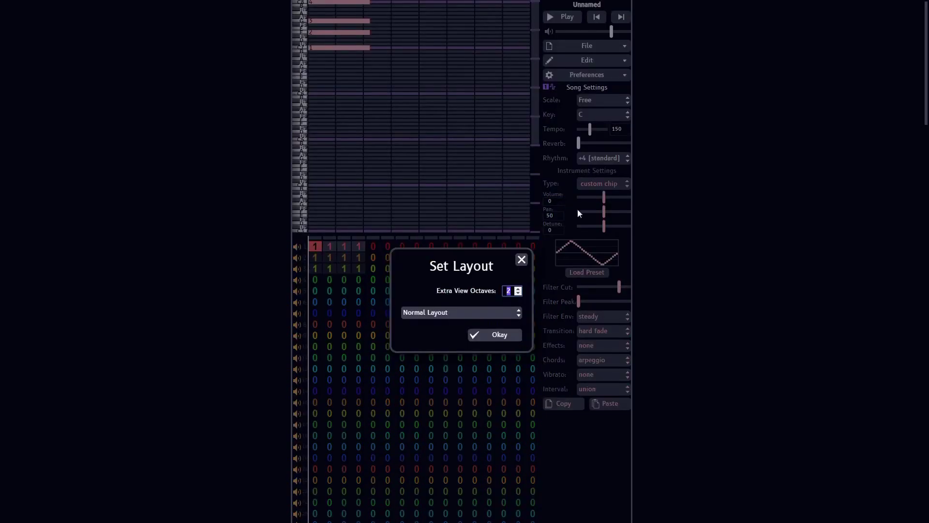
left_click(493, 315)
left_click(482, 345)
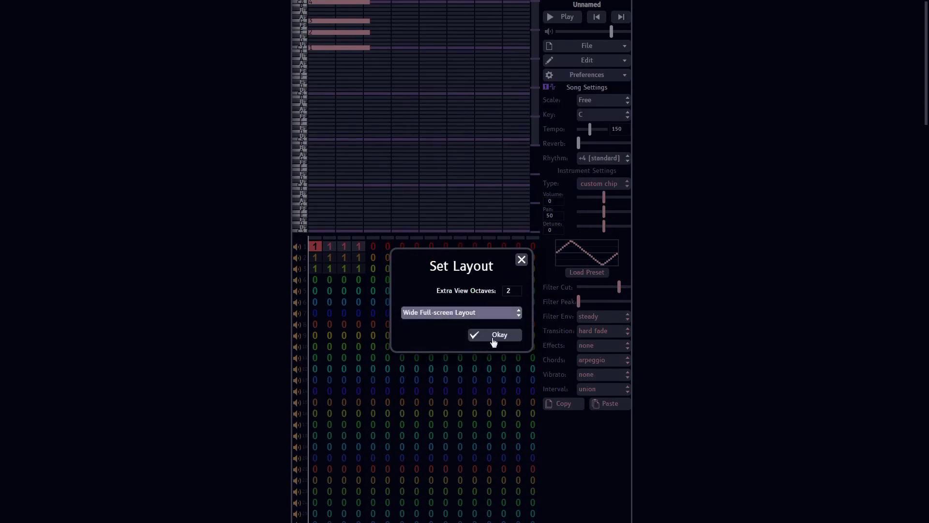
left_click(486, 336)
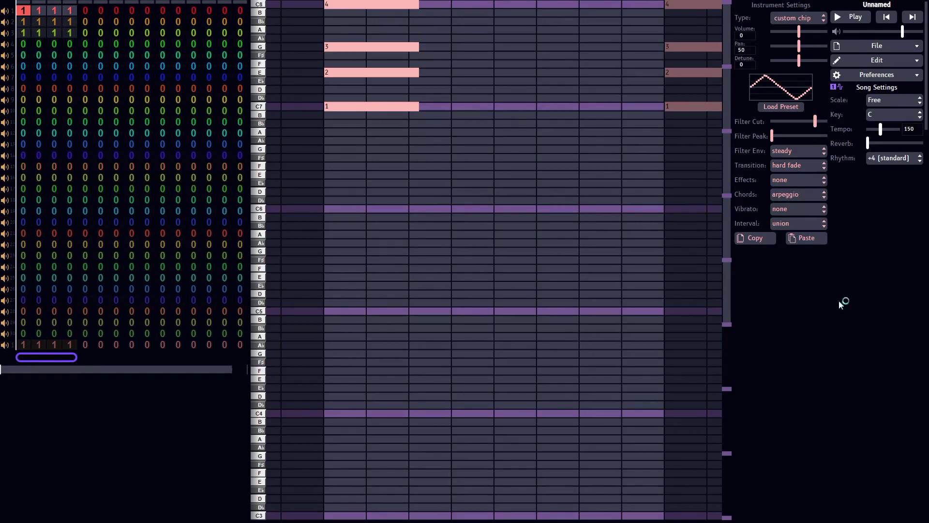
- Change the editor's color theme to BeepBox Dark
left_click(846, 77)
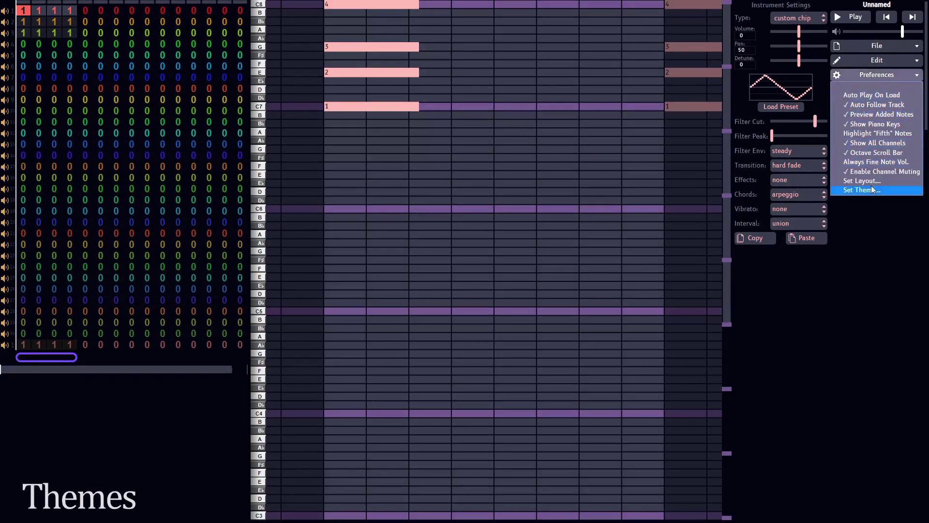
left_click(887, 190)
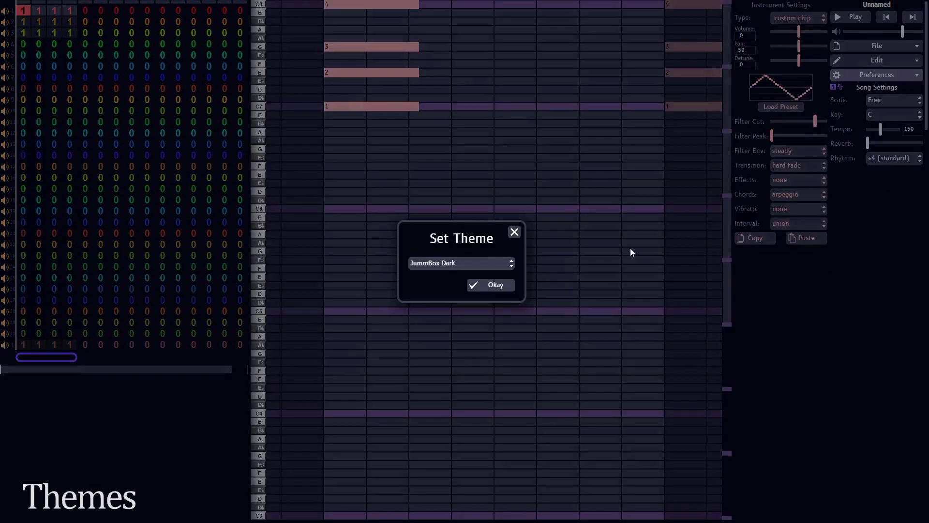
left_click(482, 261)
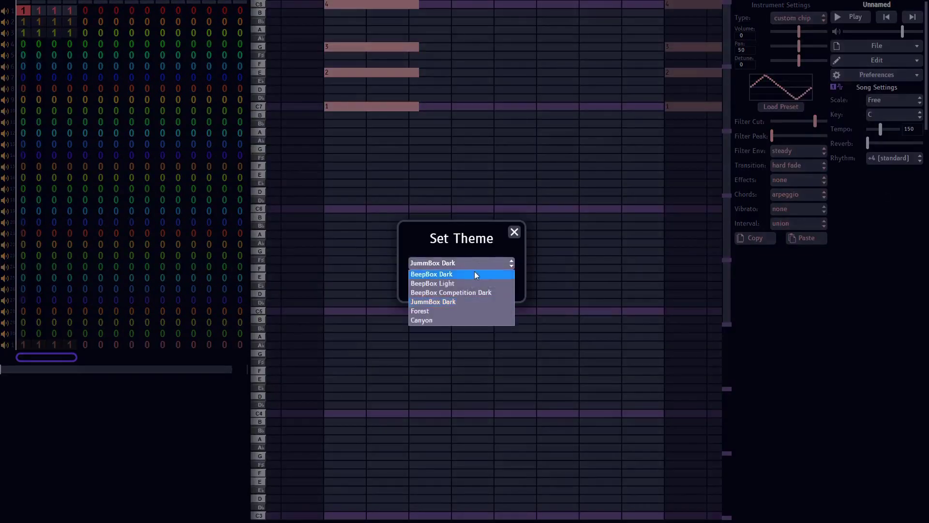
left_click(472, 272)
left_click(497, 286)
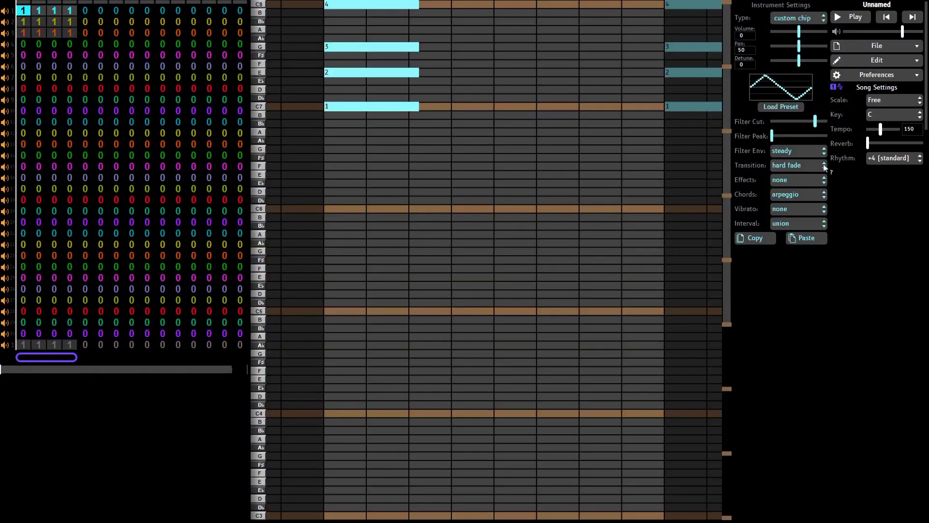
- Apply the Forest theme to the editor
left_click(855, 77)
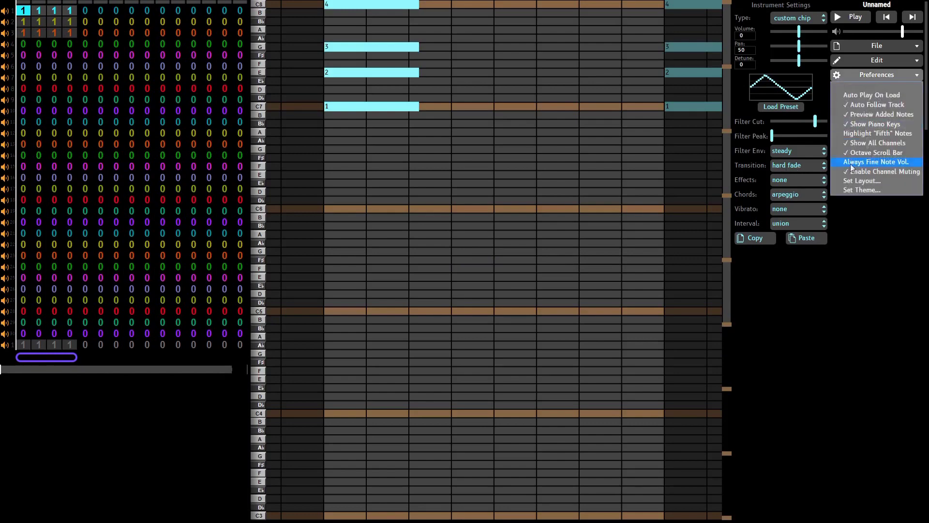
left_click(855, 190)
left_click(463, 263)
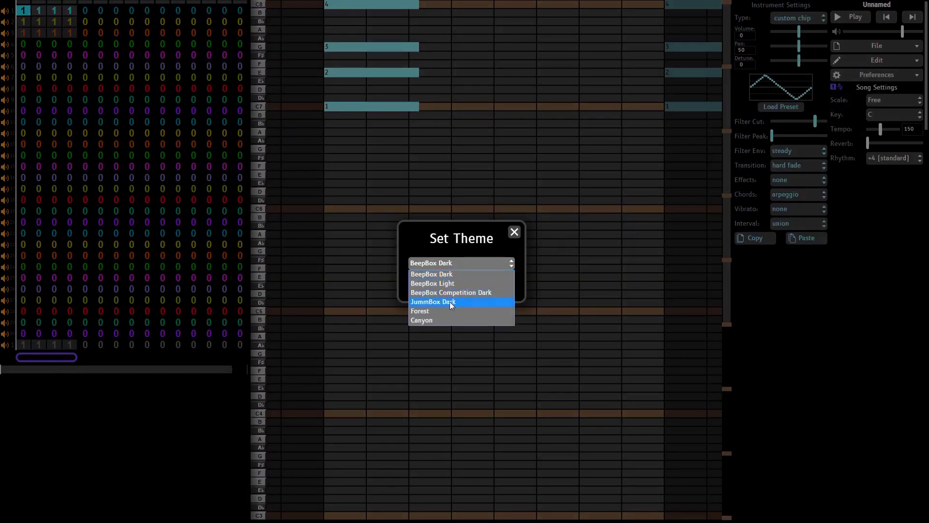
left_click(447, 313)
left_click(482, 287)
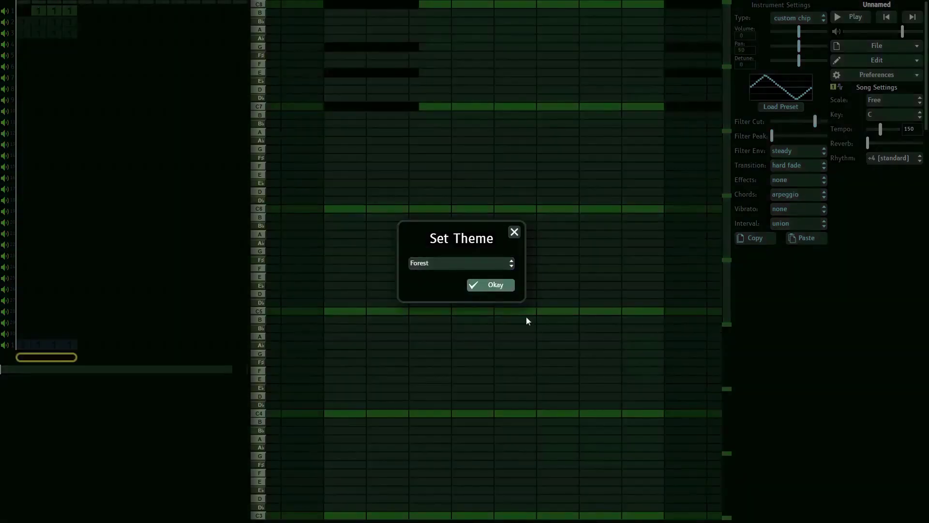
- Set the editor's theme back to JummBox Dark
left_click(865, 78)
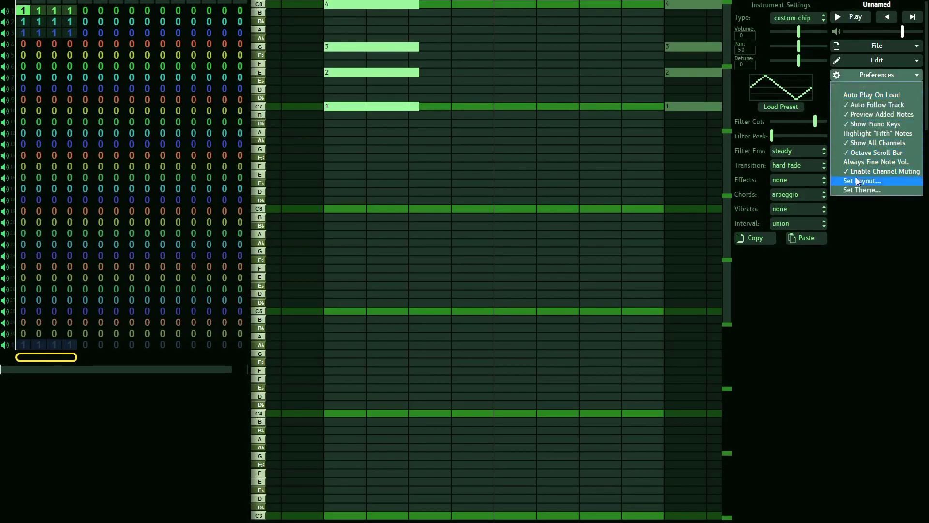
left_click(861, 191)
left_click(500, 264)
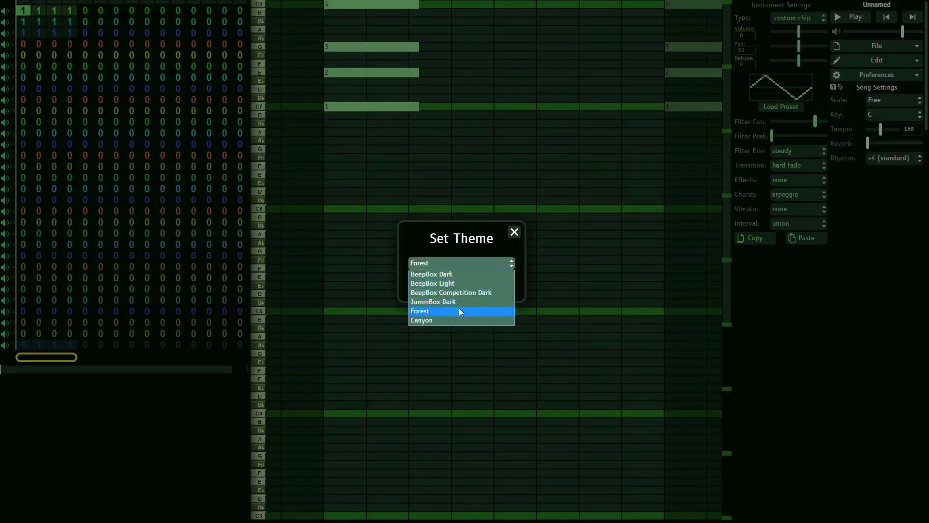
left_click(472, 301)
left_click(491, 287)
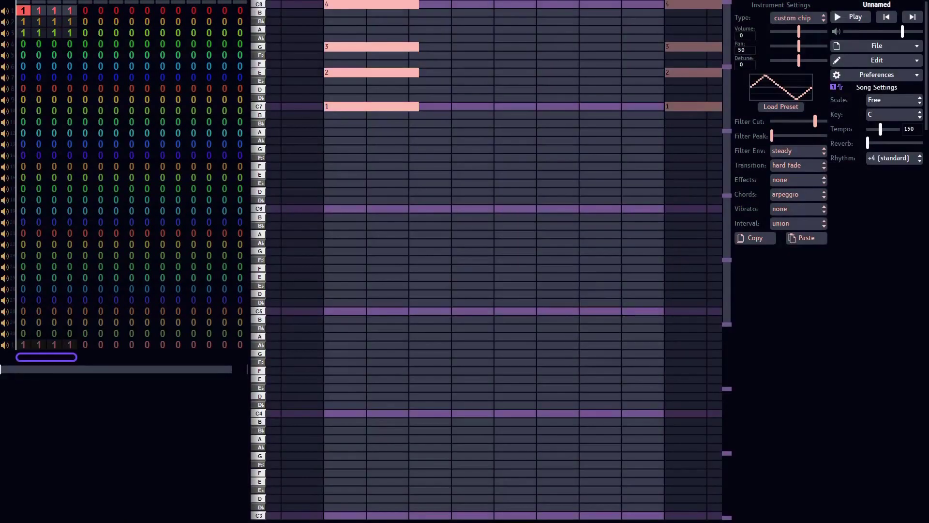
- Check the song length in the export options while toggling the outro, and close them without exporting
left_click(861, 47)
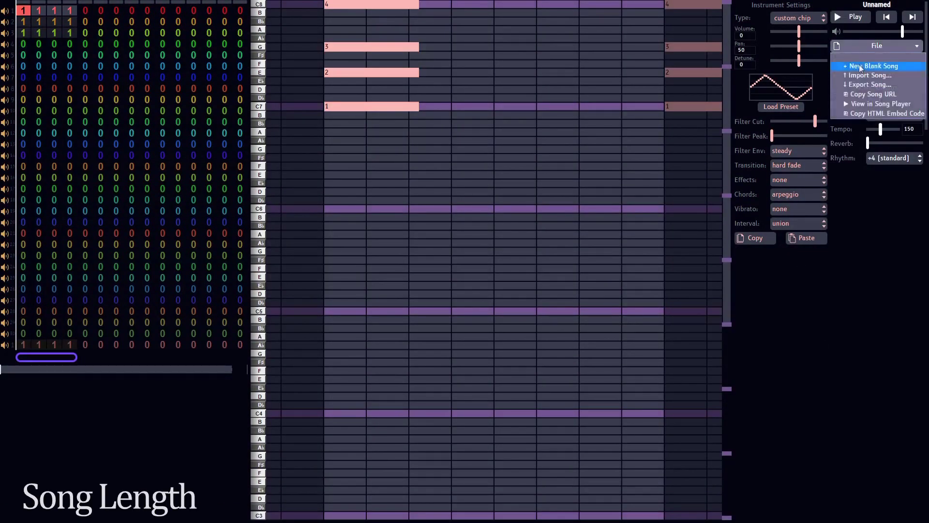
left_click(849, 86)
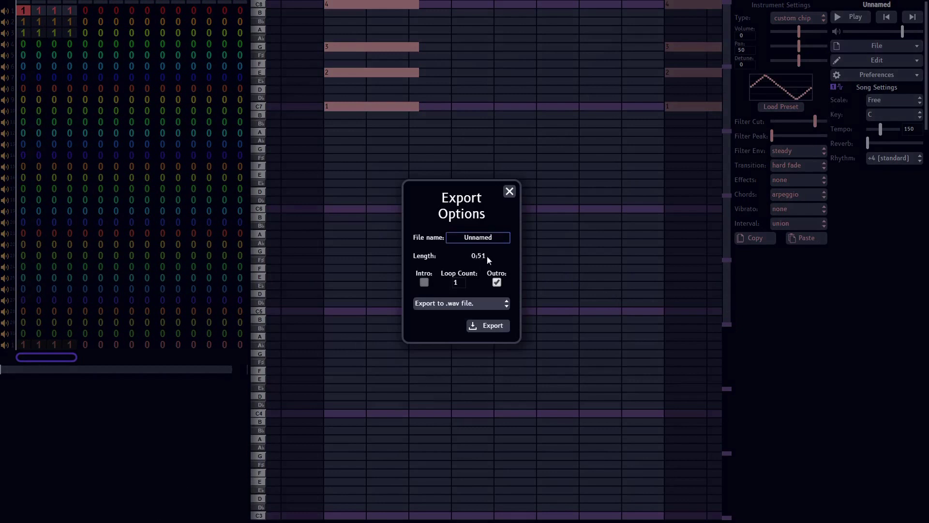
left_click(496, 283)
left_click(463, 282)
left_click(496, 282)
left_click(509, 193)
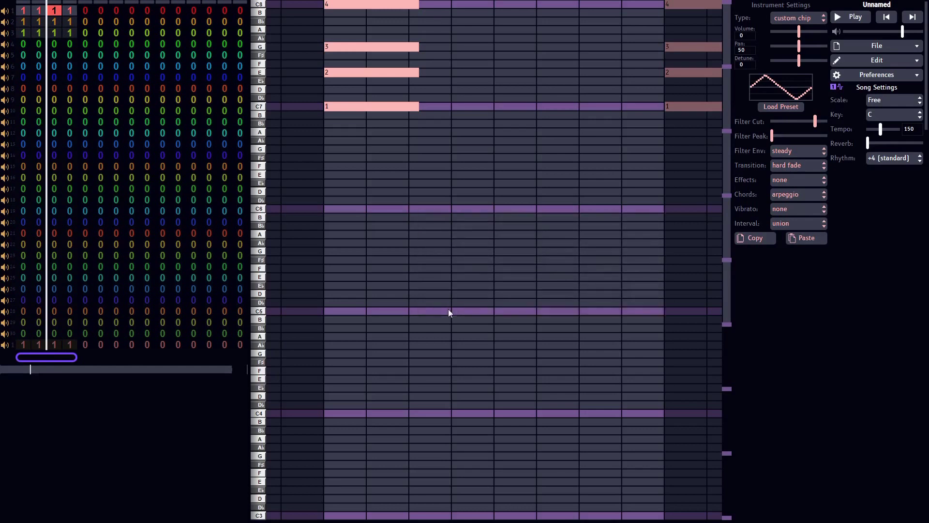
- Draw a full-bar C5 note in the first pitch channel's pattern and play it while trying the instrument's detune
left_click_drag(448, 309, 327, 312)
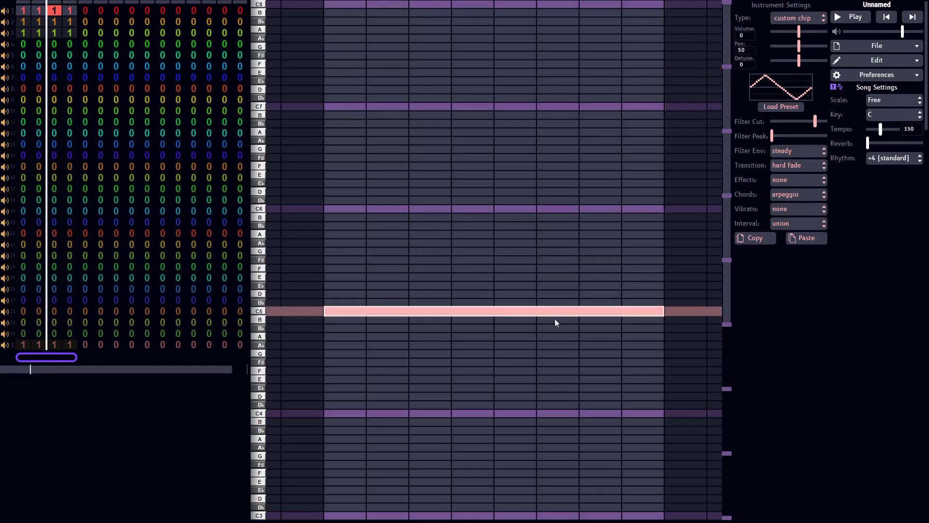
left_click(850, 17)
mouse_move(799, 60)
left_mouse_down()
mouse_move(780, 60)
mouse_move(815, 66)
mouse_move(800, 65)
left_mouse_up()
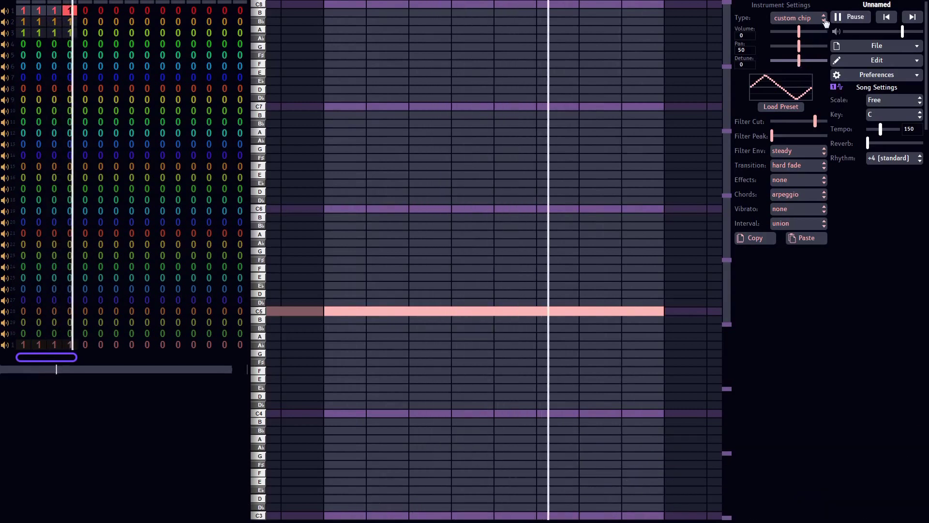
key("space")
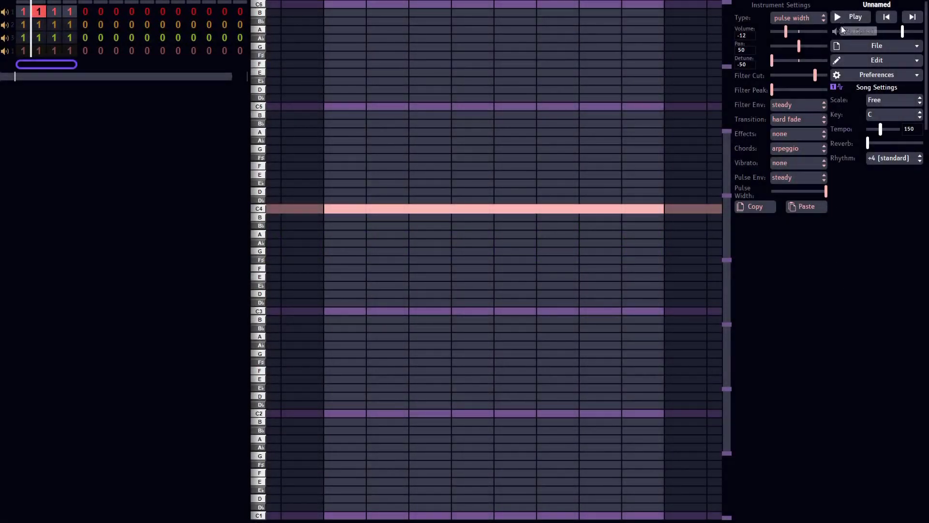
- Play the full-bar C4 note while moving the instrument's pulse width to hear its effect, and pause playback
left_click(851, 18)
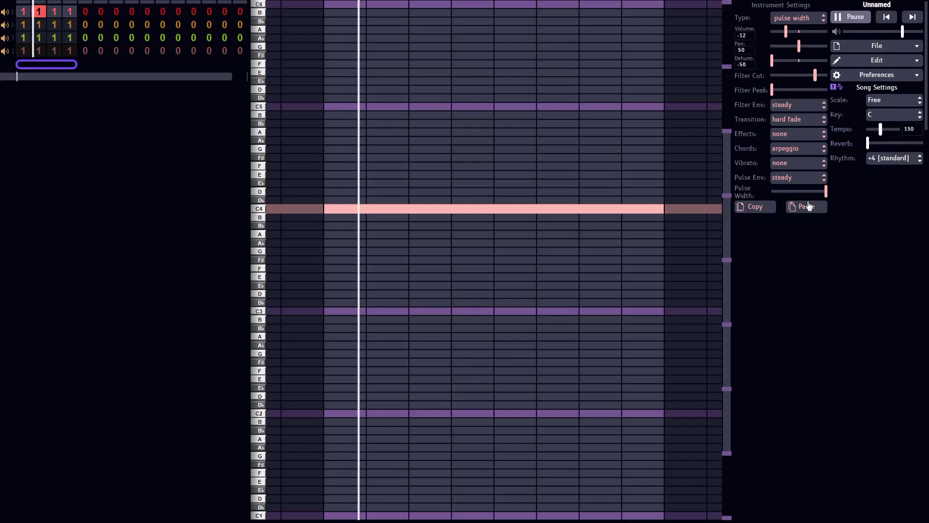
mouse_move(825, 197)
left_mouse_down()
mouse_move(774, 193)
mouse_move(837, 195)
left_mouse_up()
left_click(851, 18)
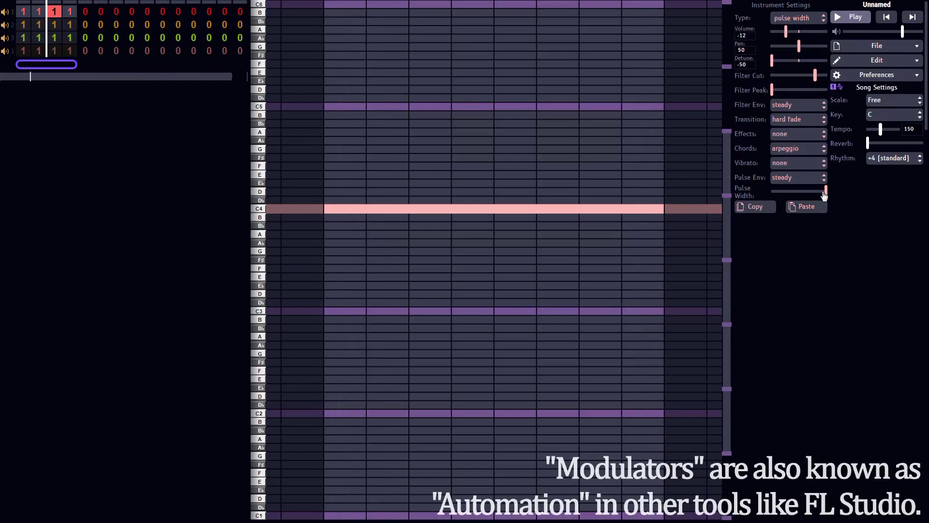
mouse_move(794, 192)
- Set the song's number of mod channels to 1 in the channel settings
left_click(872, 47)
left_click(866, 60)
left_click(866, 60)
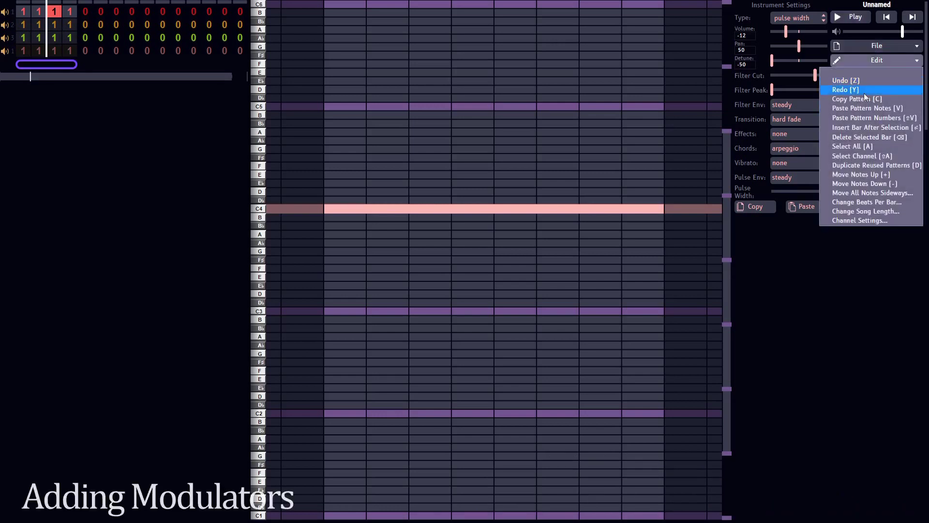
left_click(860, 221)
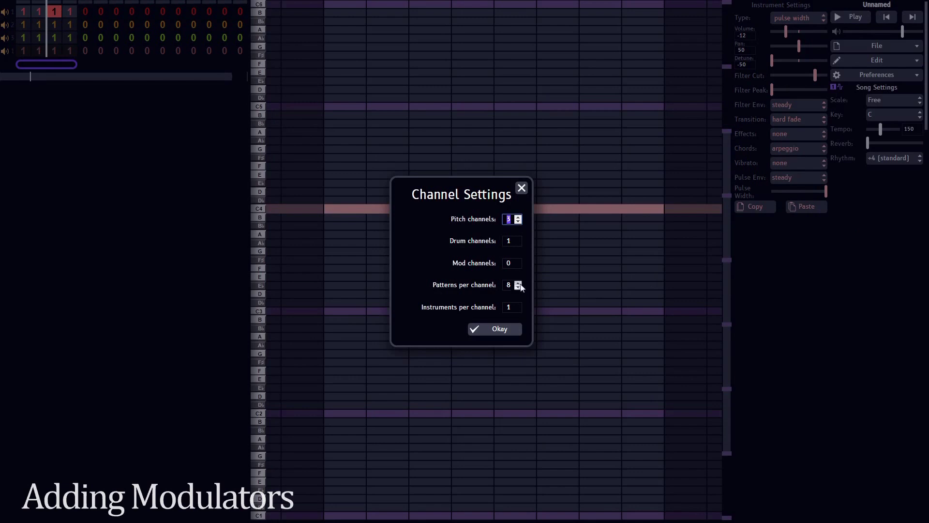
left_click(514, 263)
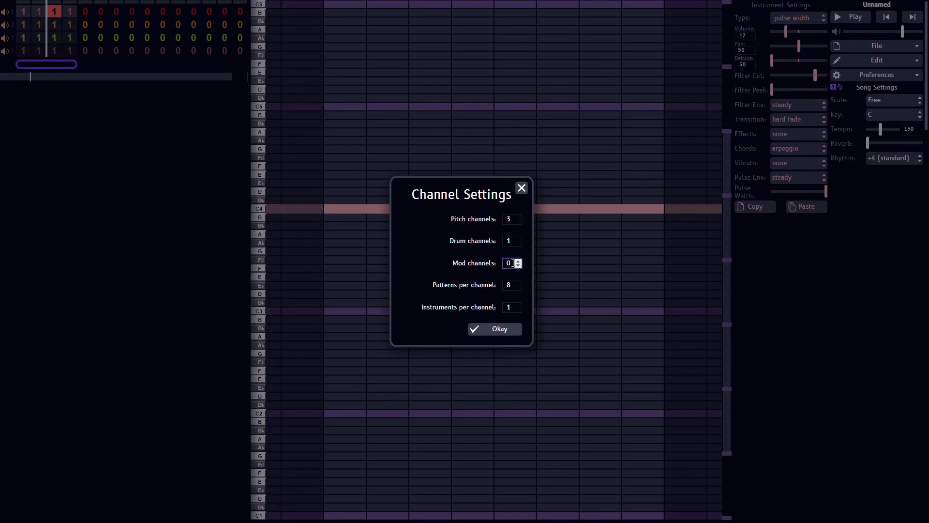
left_click_drag(514, 263, 505, 263)
type("1")
left_click(505, 332)
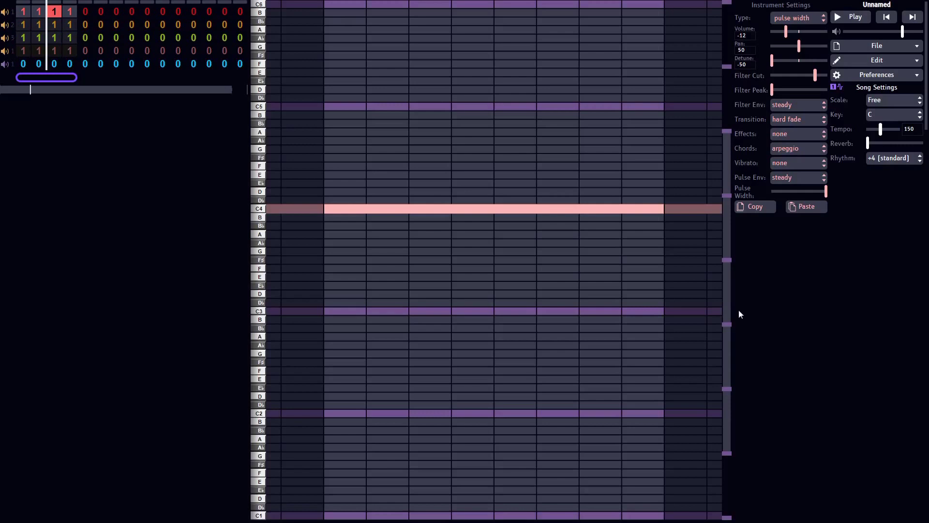
- Select the mod channel in bar 3 and assign Modulator 1 to the pulse width of pitch 1
left_click(55, 63)
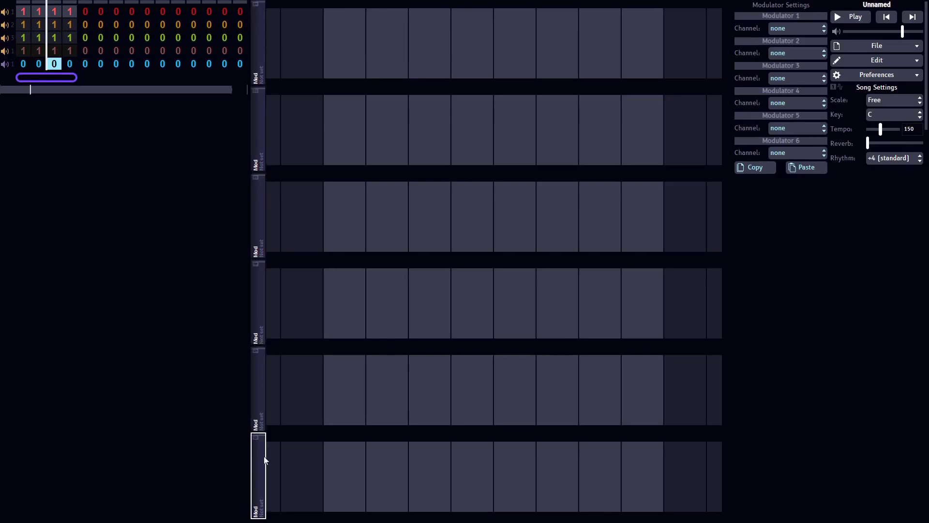
left_click(783, 30)
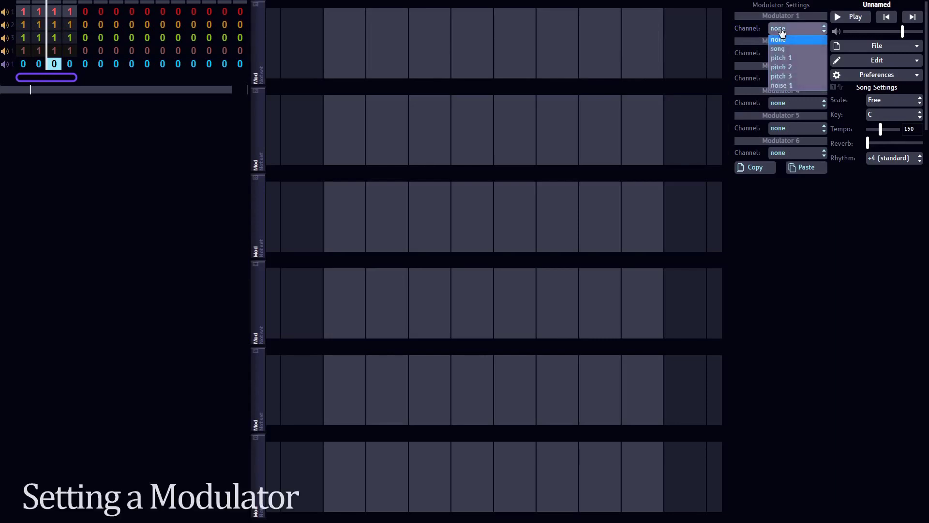
left_click(780, 60)
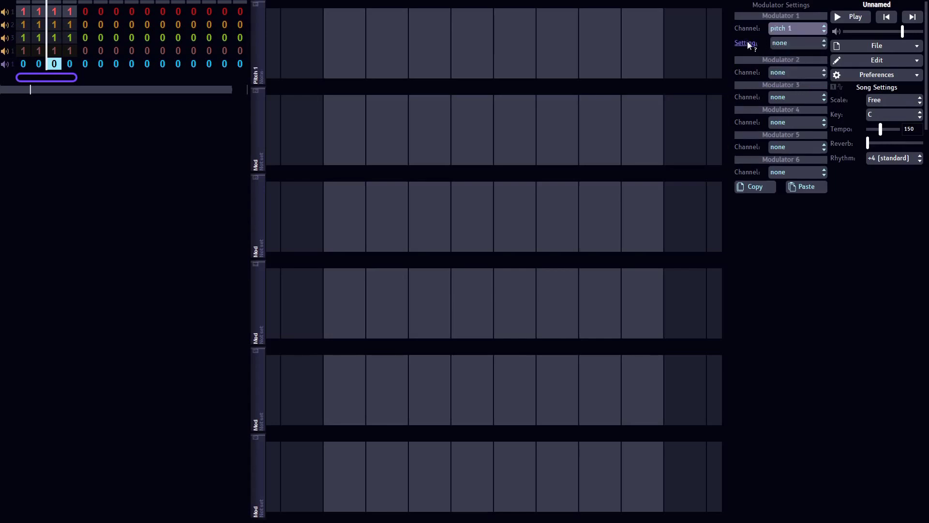
left_click(784, 44)
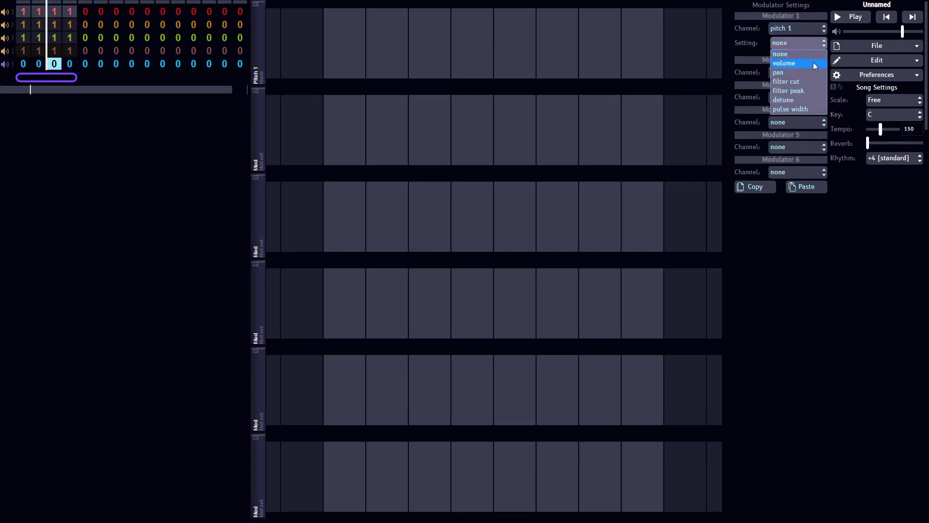
left_click(800, 108)
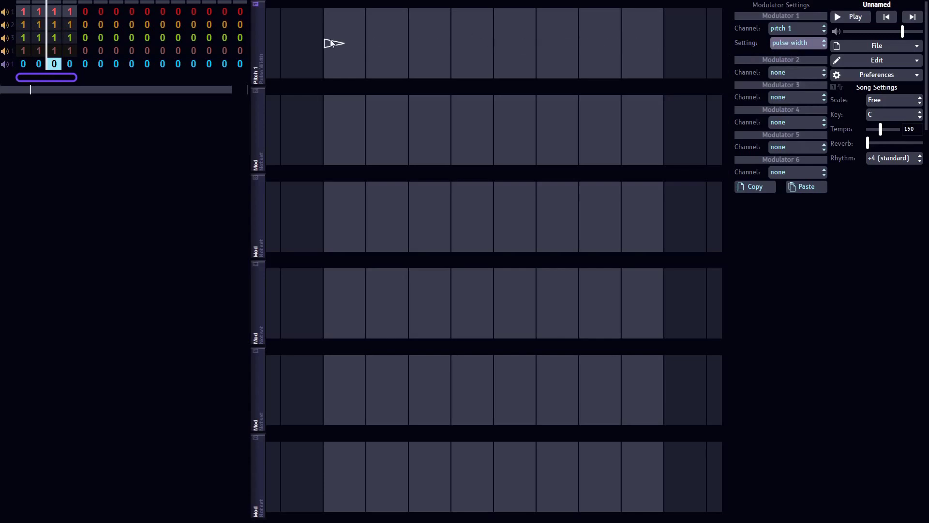
- Draw a full-bar note in the Modulator 1 row and pinch its middle down to the minimum value
left_click_drag(332, 40, 667, 60)
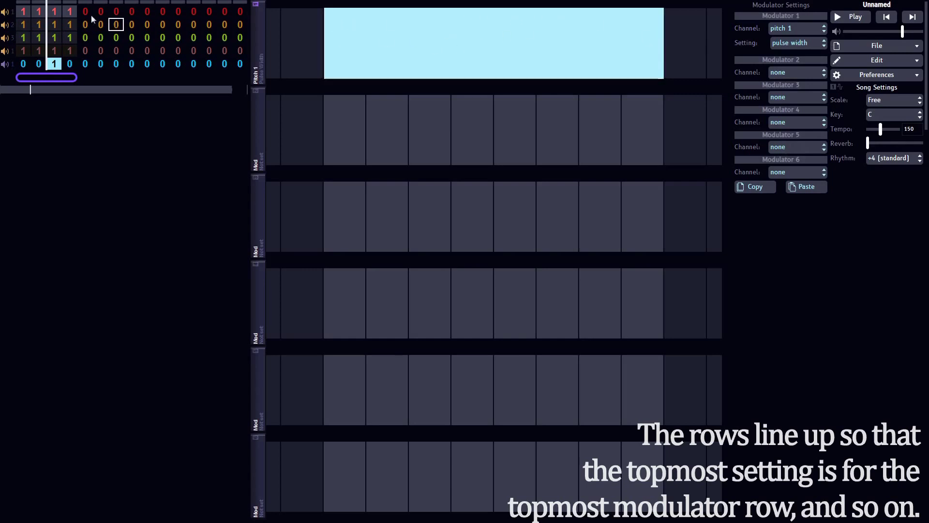
left_click(55, 12)
left_click(56, 64)
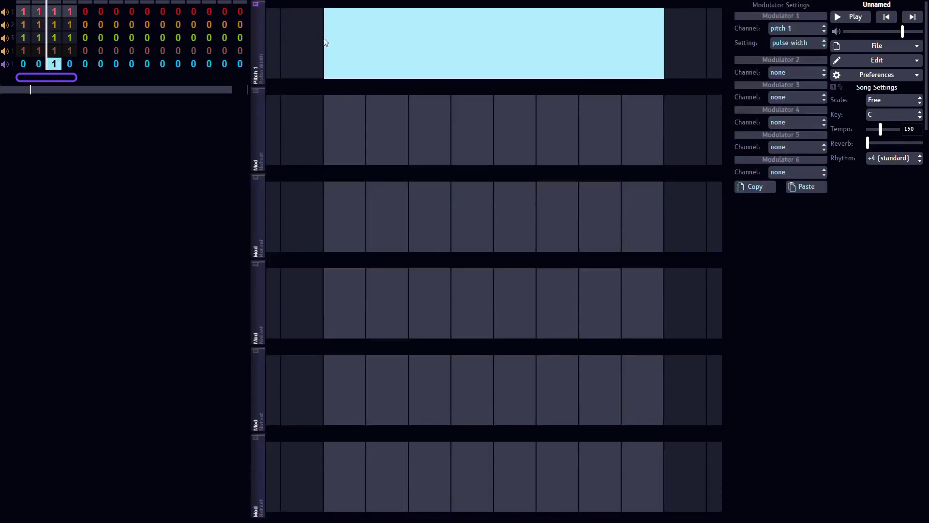
left_click_drag(502, 16, 498, 89)
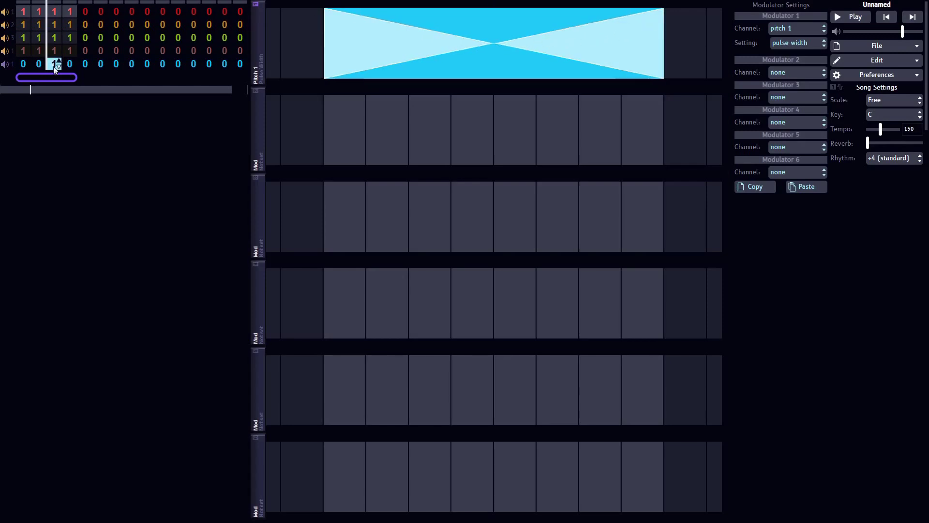
- Assign pattern 1 to the mod channel in bars 4, 2 and 1
left_click(71, 64)
key("1")
left_click(39, 65)
key("1")
left_click(24, 64)
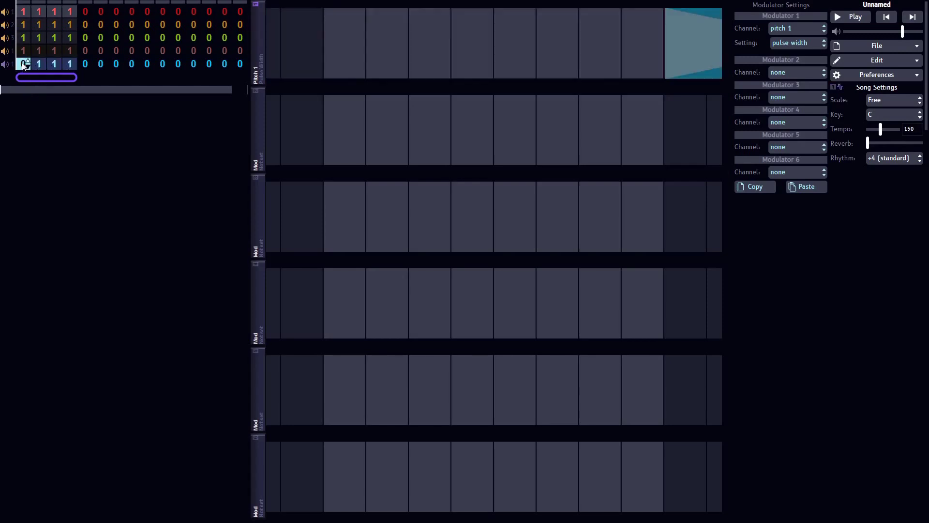
key("1")
- Play the song from bar 3 to hear the pulse width modulation, view the mod channel during playback, and pause
left_click(54, 13)
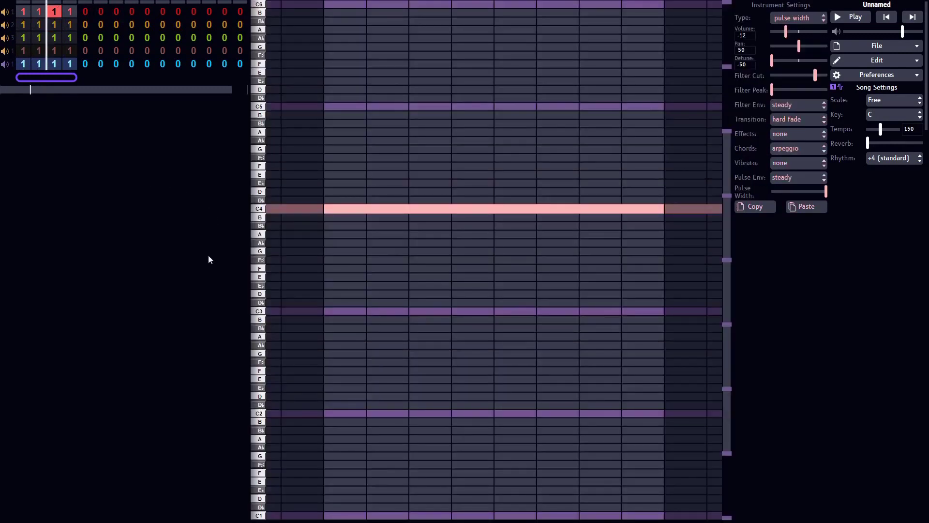
key("space")
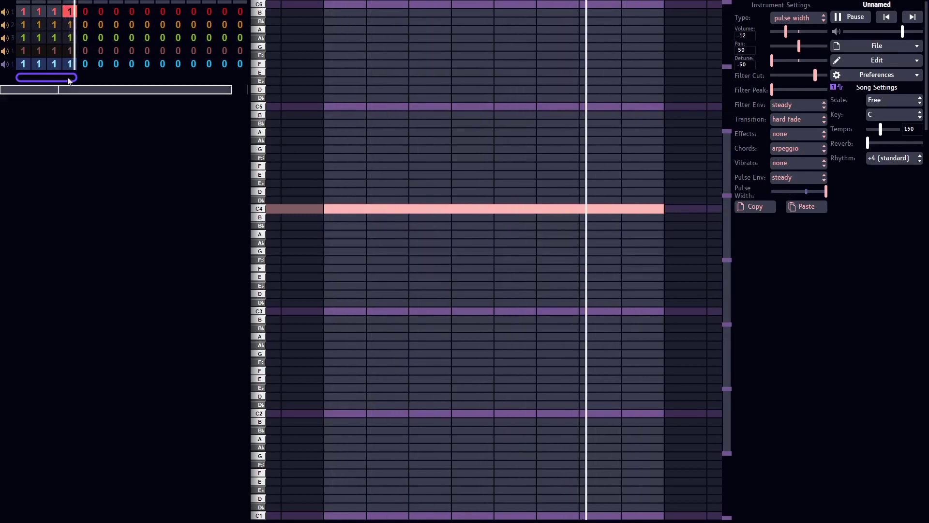
left_click(23, 63)
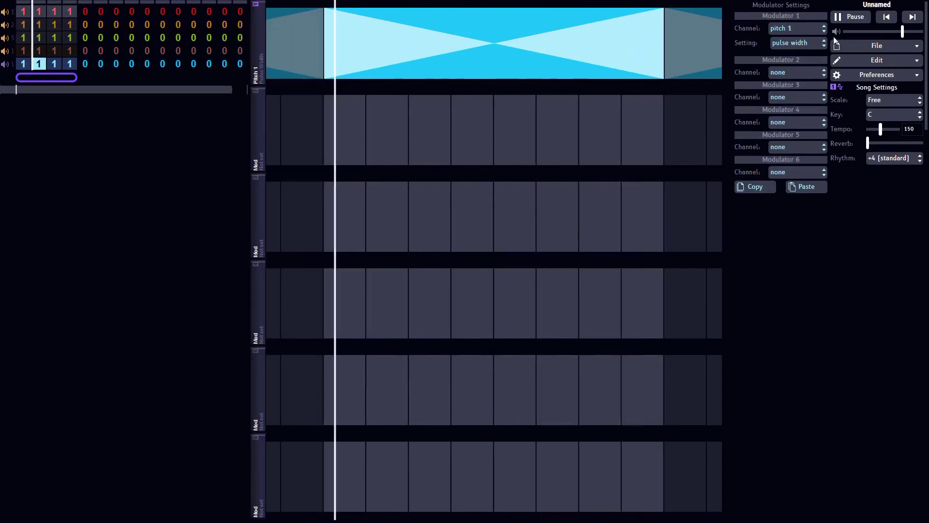
left_click(851, 16)
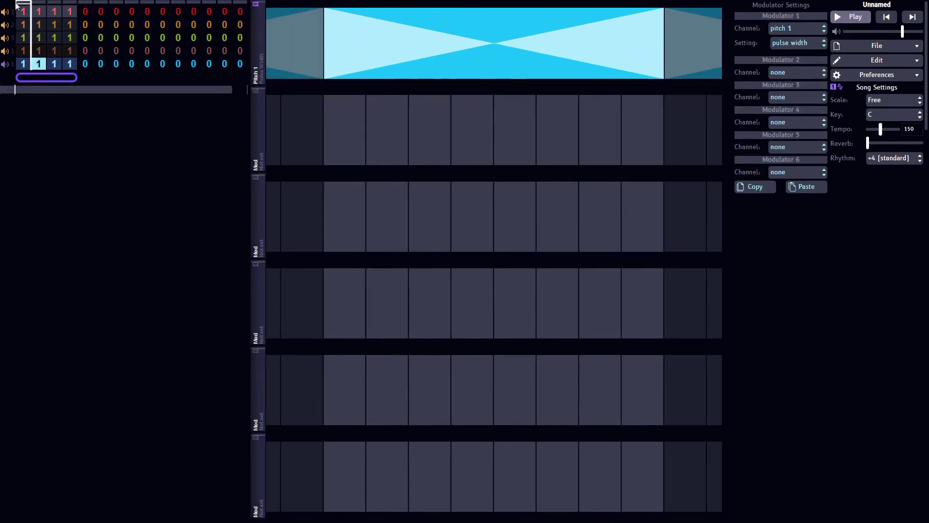
- Play pitch 1 from bar 2 to watch the pulse width slider's indicator, pause, and compare it with the mod note in bar 3
left_click(38, 12)
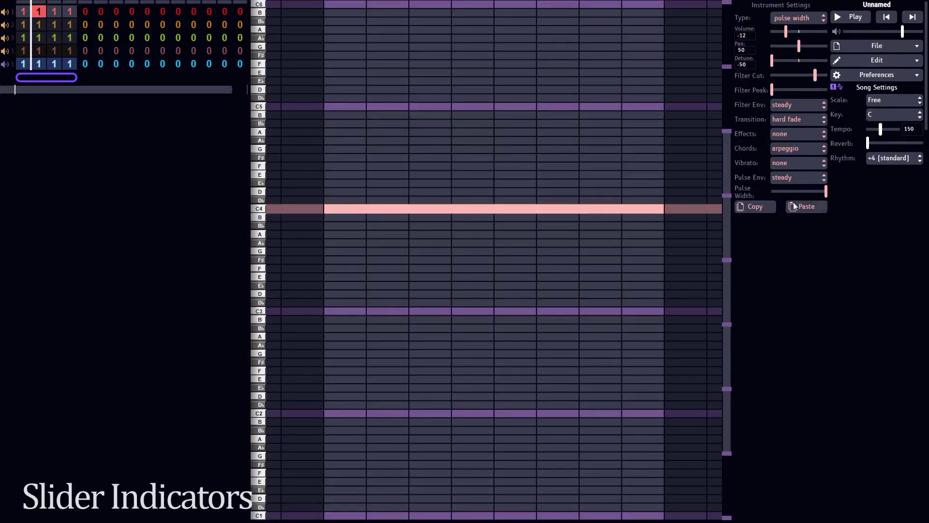
left_click(839, 17)
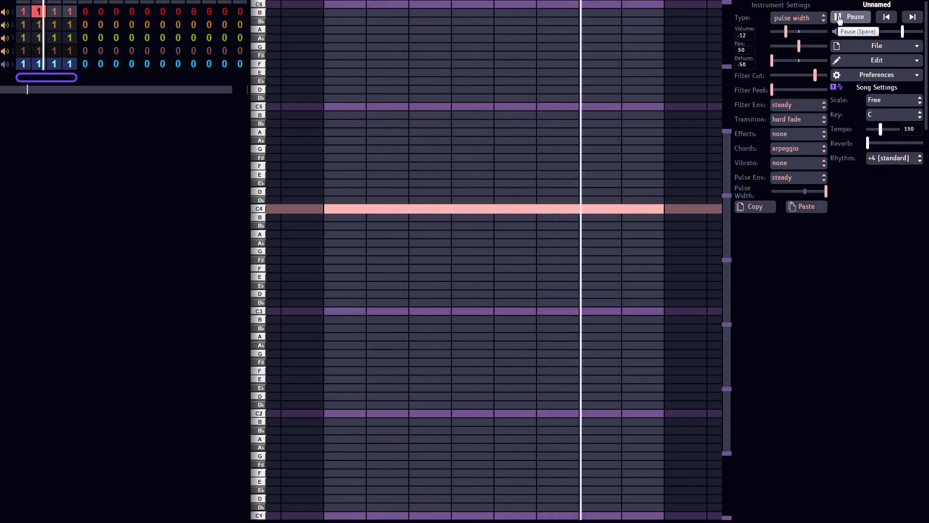
left_click(839, 18)
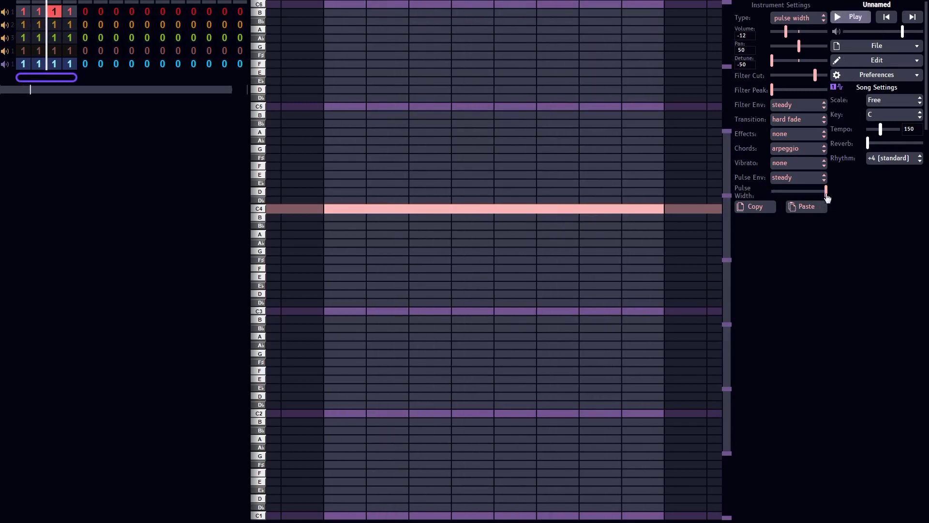
left_click(54, 64)
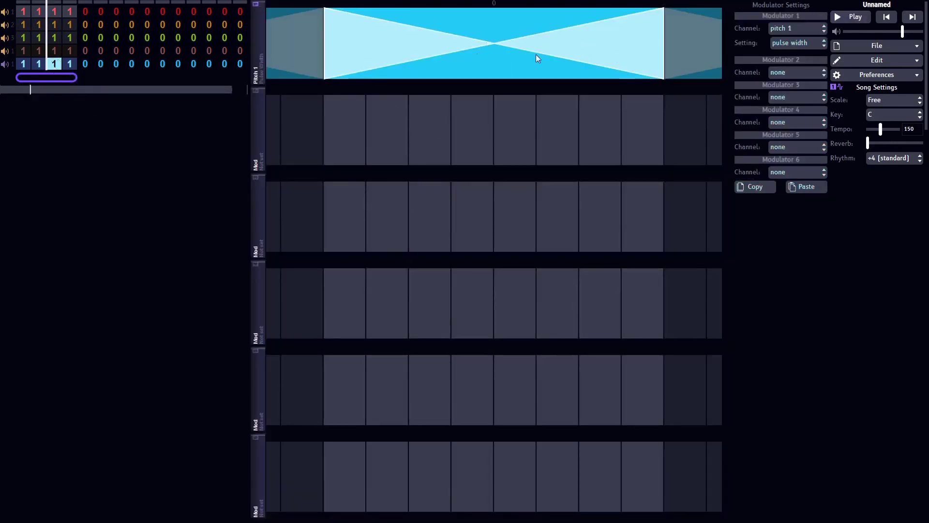
left_click(54, 11)
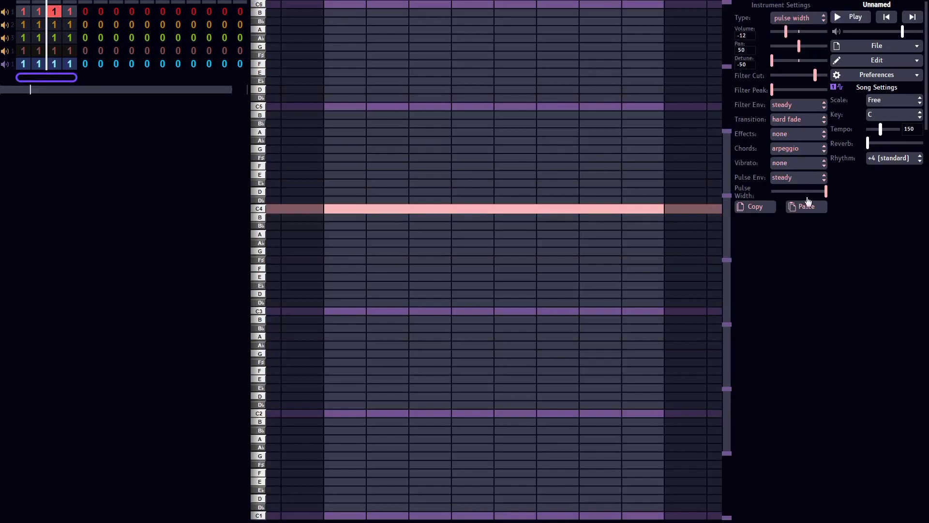
mouse_move(823, 194)
- Draw a note in the mod channel's second row in bar 3, lower its start to 0, and delete the note
left_click(51, 66)
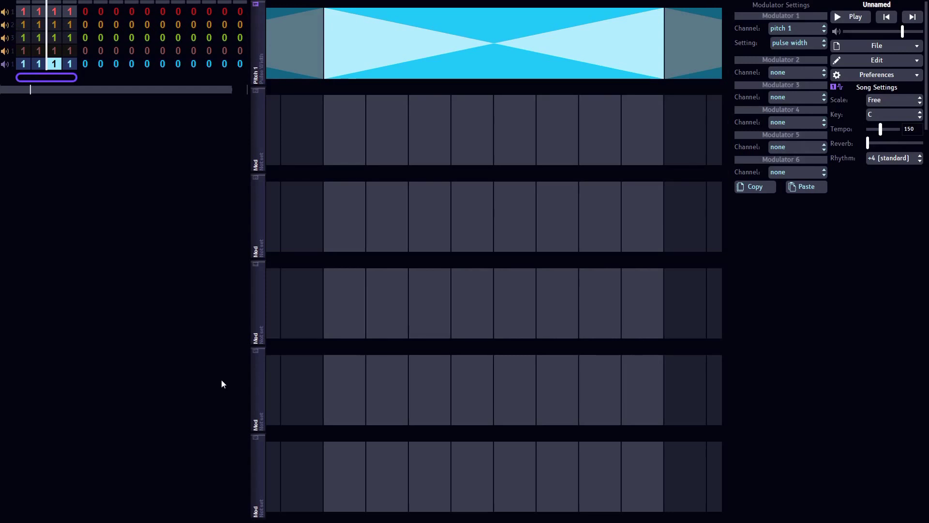
left_click(358, 143)
left_click_drag(333, 115, 320, 149)
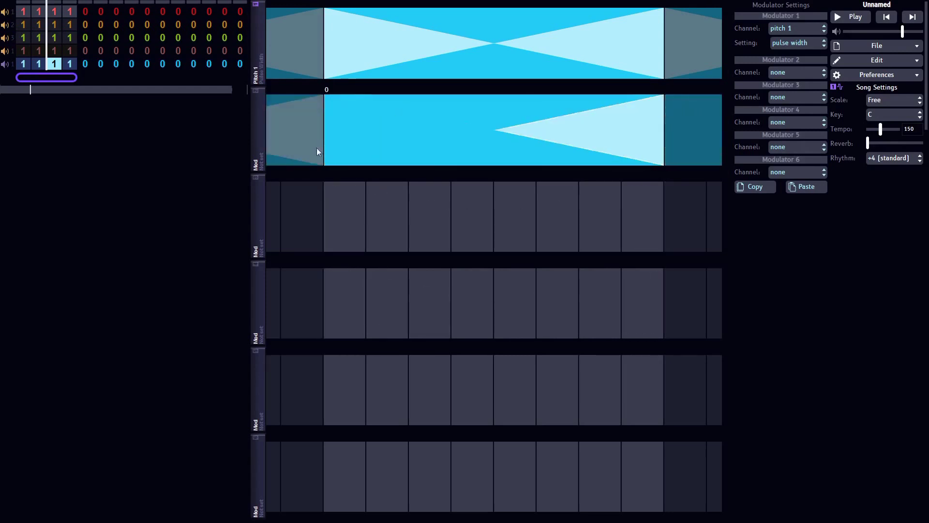
left_click(423, 137)
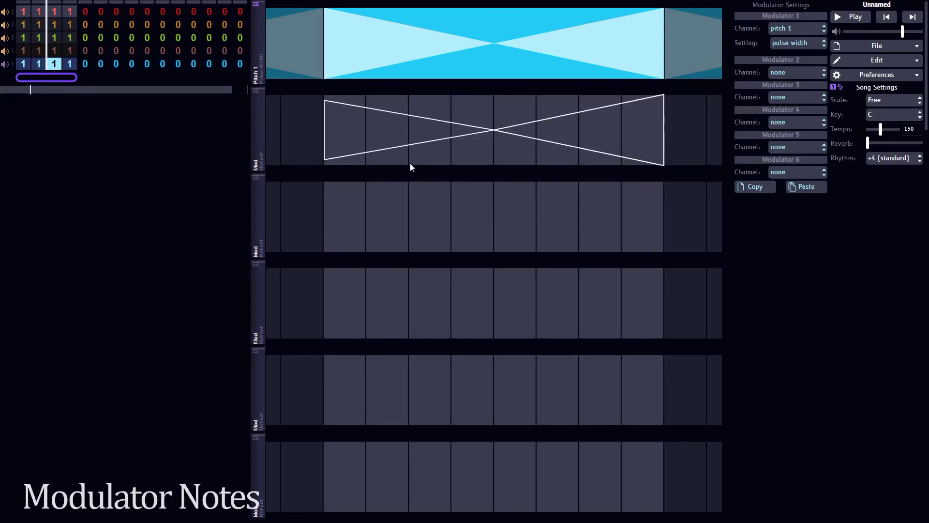
- Draw pinched notes in the mod channel's second row in bar 3, leaving a short gap around the third beat
left_click(374, 134)
left_click_drag(359, 123, 365, 135)
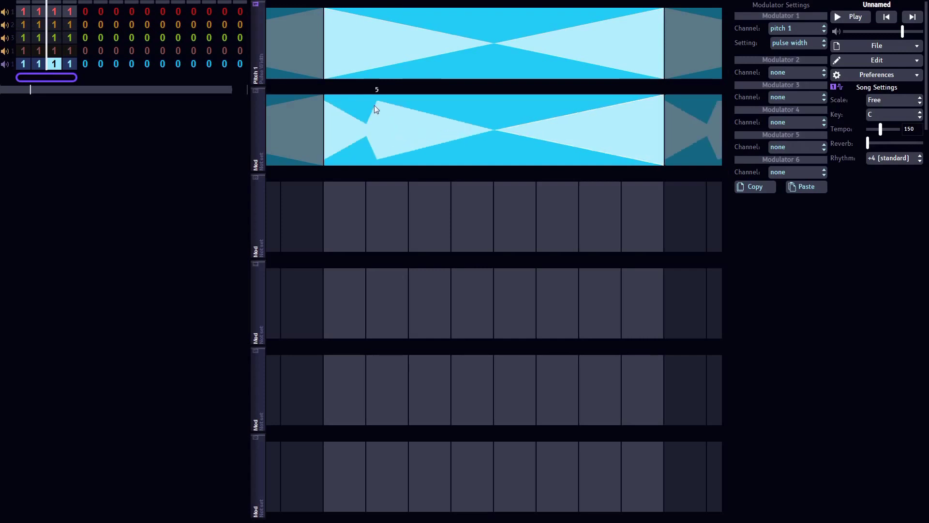
left_click(382, 103)
mouse_move(328, 126)
left_mouse_down()
mouse_move(434, 123)
mouse_move(398, 131)
left_mouse_up()
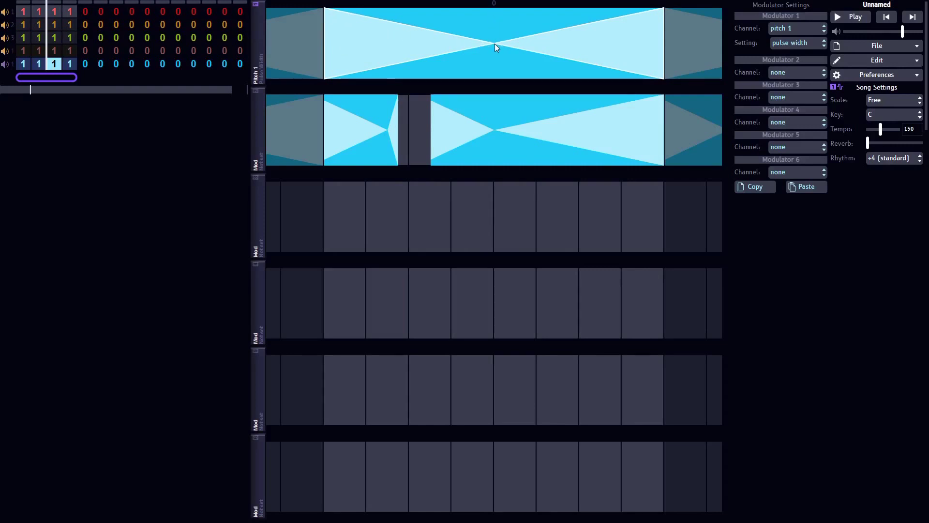
- Raise the midpoint of the Modulator 1 note in bar 3 to 25, and lower it back to 0
left_click_drag(494, 43, 494, 6)
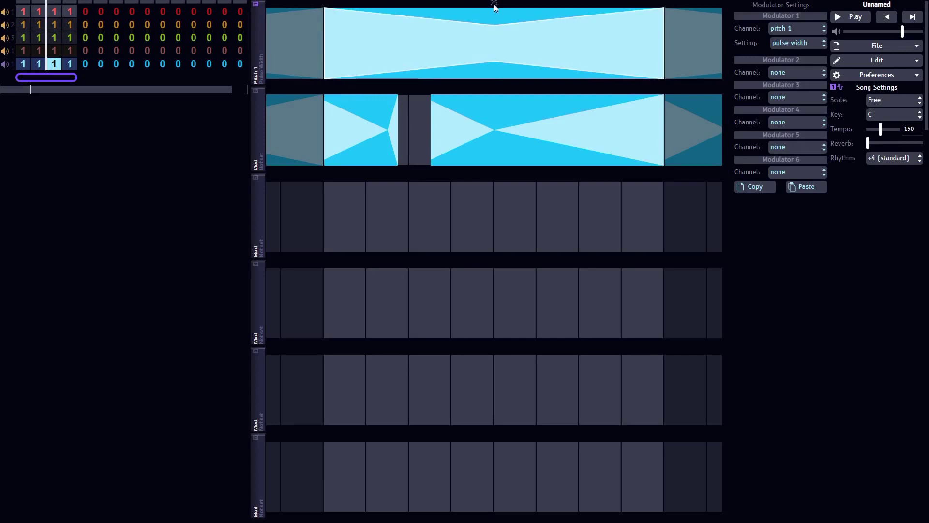
left_click(54, 11)
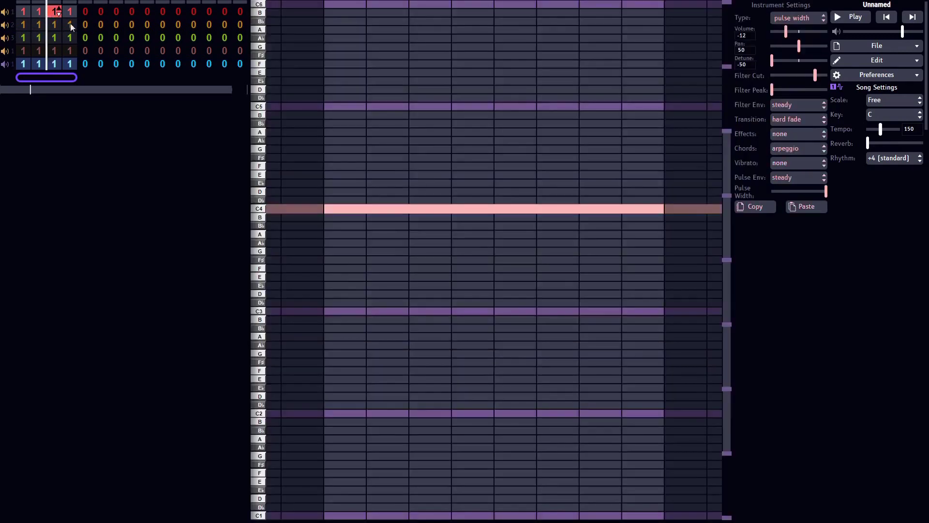
left_click(37, 63)
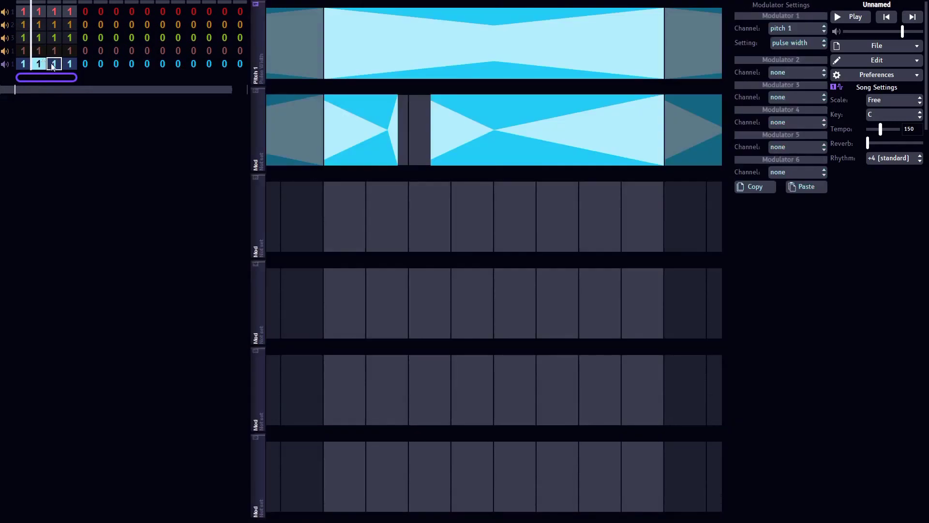
left_click(52, 64)
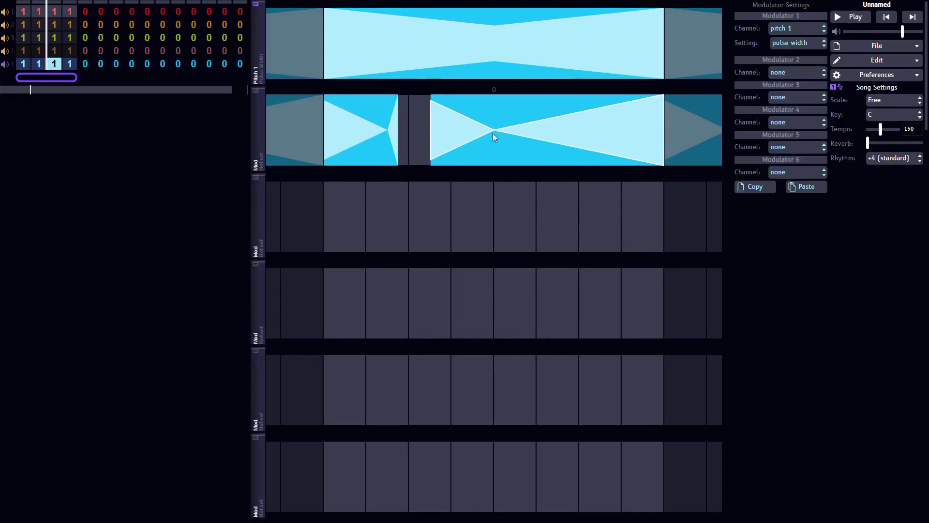
mouse_move(493, 133)
left_mouse_down()
mouse_move(488, 102)
mouse_move(495, 134)
left_mouse_up()
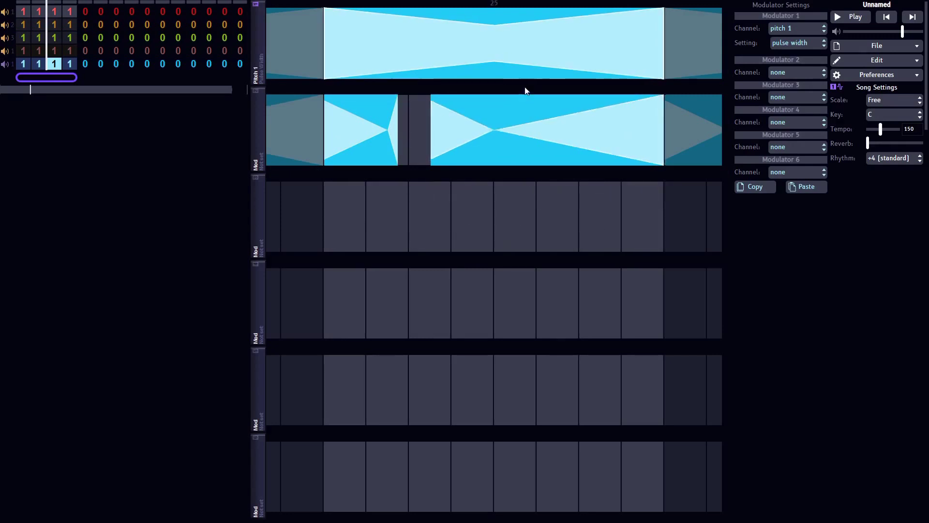
left_click_drag(498, 21, 496, 73)
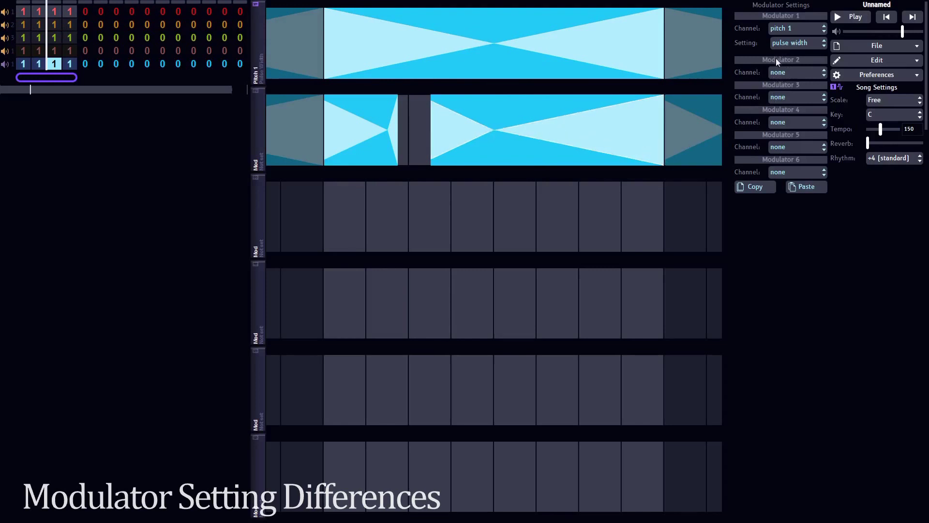
- Assign Modulator 2 to the volume of pitch 1, and raise the end of the last note in its row
left_click(798, 73)
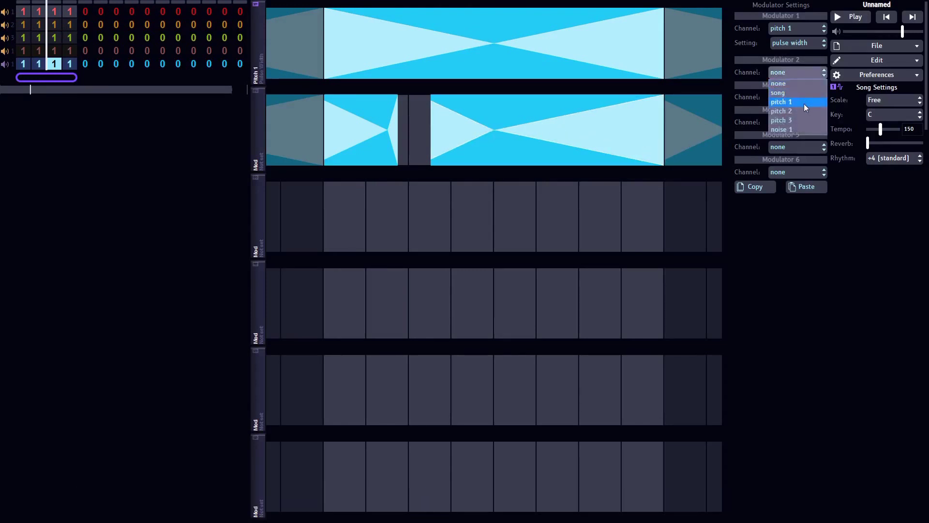
left_click(807, 101)
left_click(797, 87)
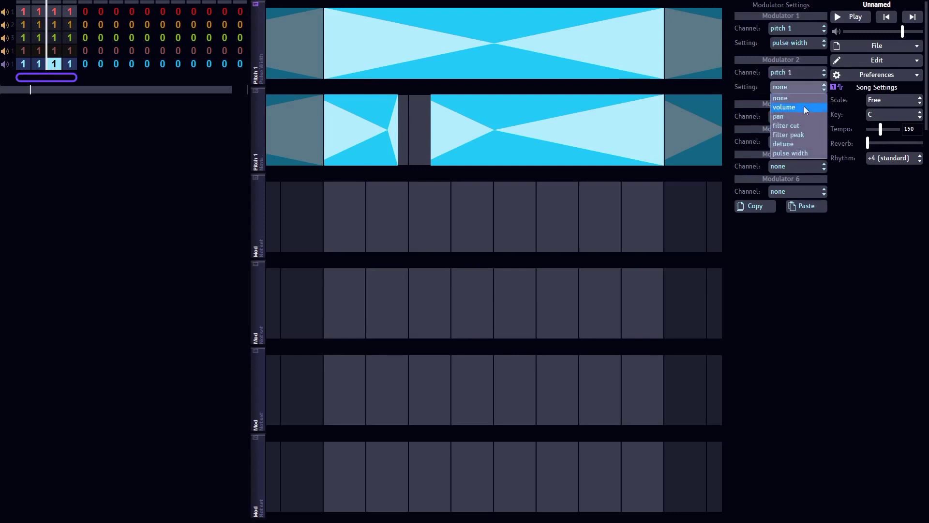
left_click(804, 107)
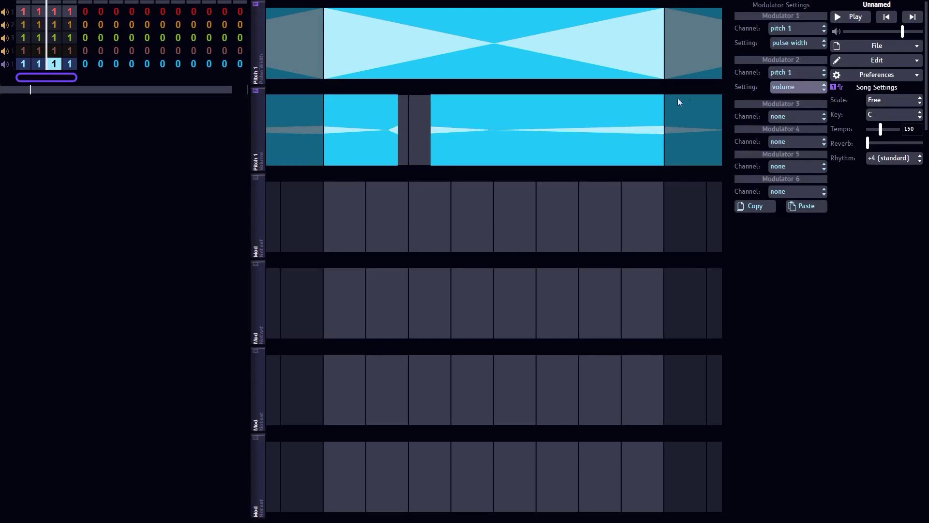
left_click_drag(663, 132, 688, 101)
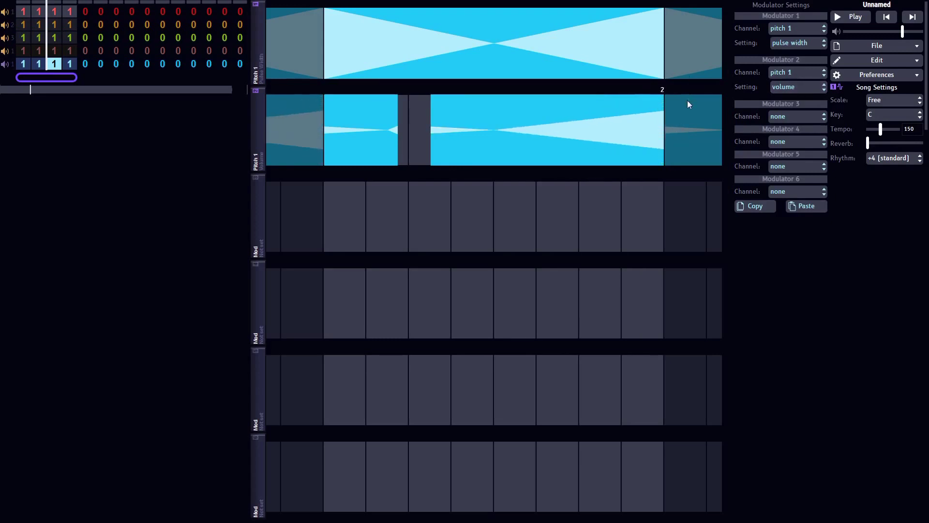
- Draw a four-beat note in the Modulator 3 row, try lowering its end, and delete the note
left_click(554, 234)
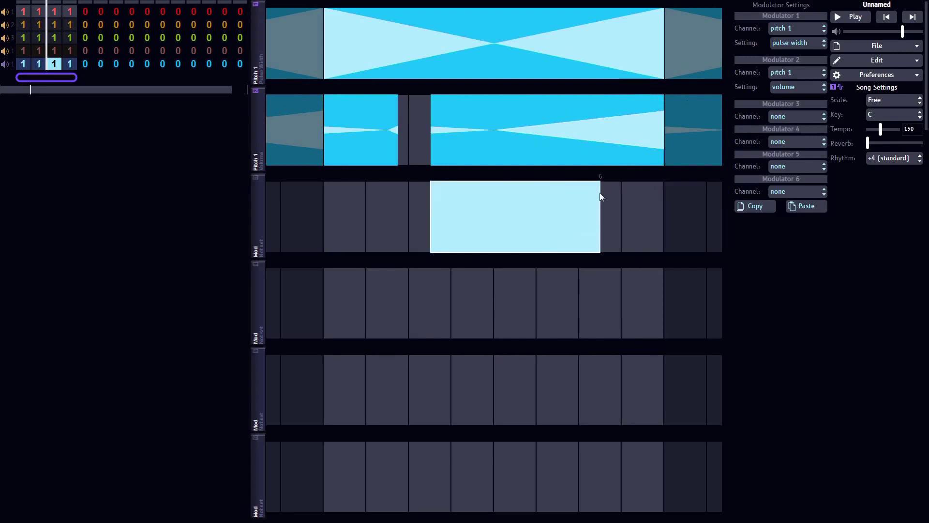
left_click_drag(594, 184, 601, 229)
left_click(576, 217)
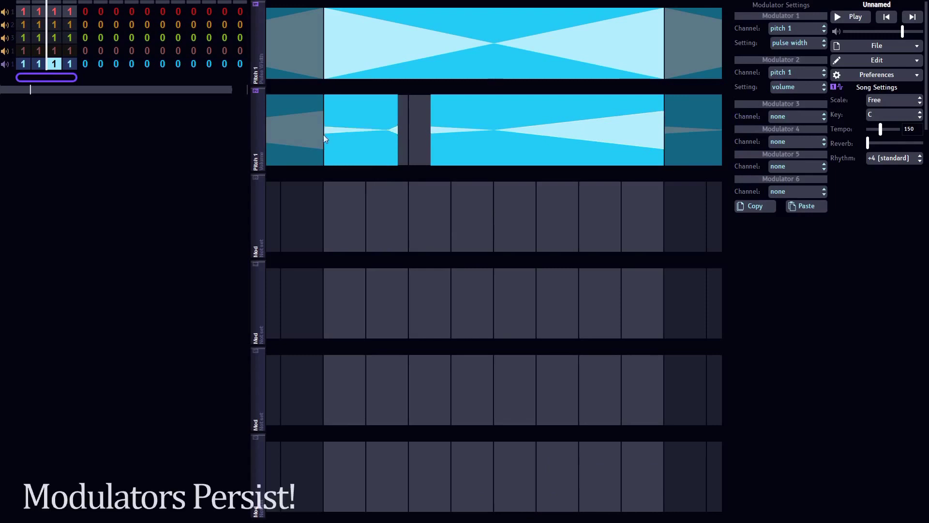
- Replace the Modulator 2 notes with a single two-beat note at the start of the bar that tapers down towards its end
left_click(379, 141)
left_click(477, 130)
left_click_drag(342, 133, 400, 129)
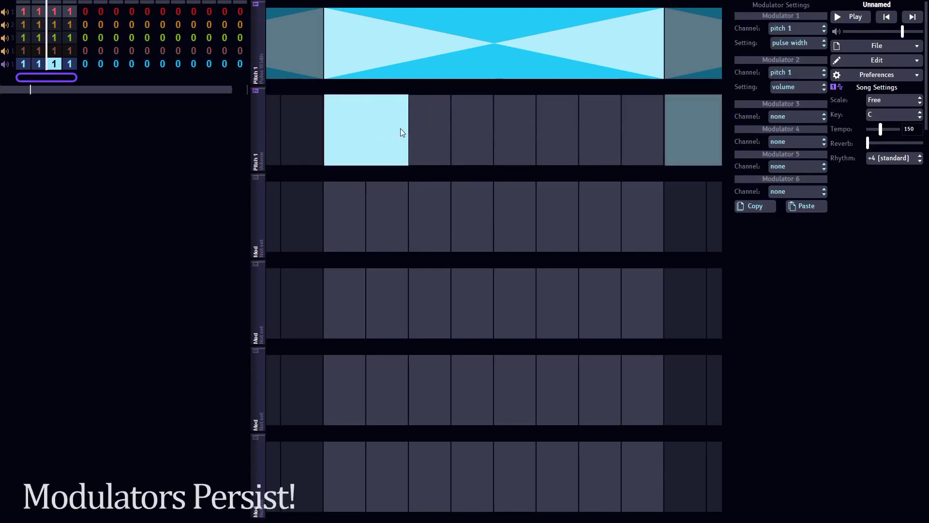
left_click_drag(330, 115, 315, 154)
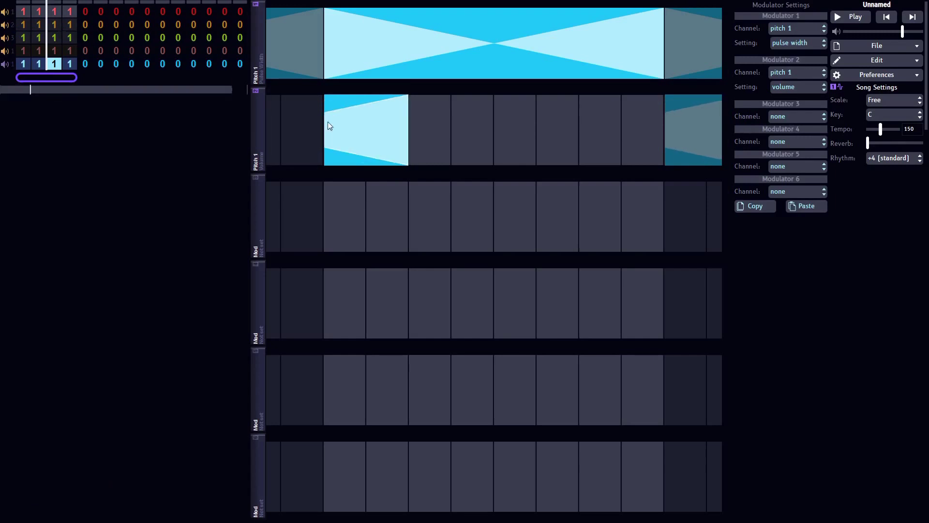
left_click_drag(410, 109, 417, 168)
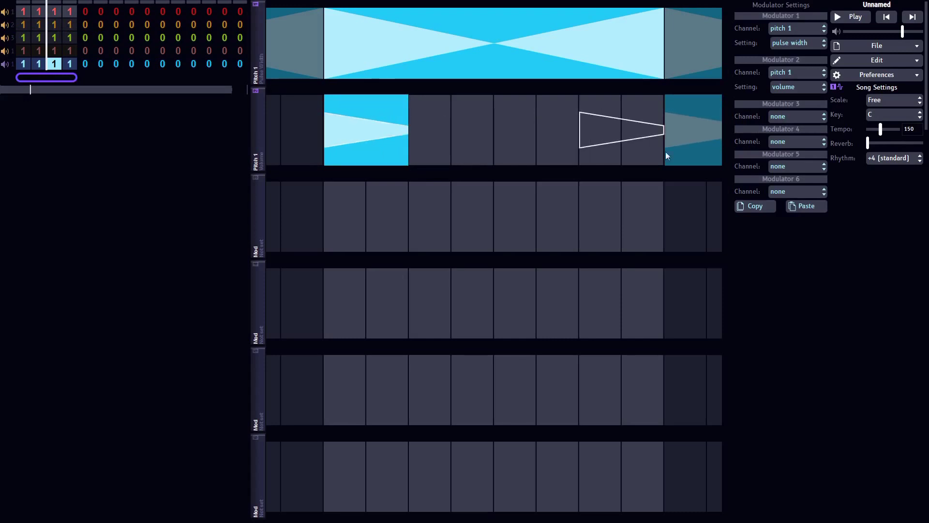
- Play pitch 1 from bar 3 to watch its volume and pulse width indicators, pause, and revisit the Modulator 2 note in the mod channel
left_click(56, 16)
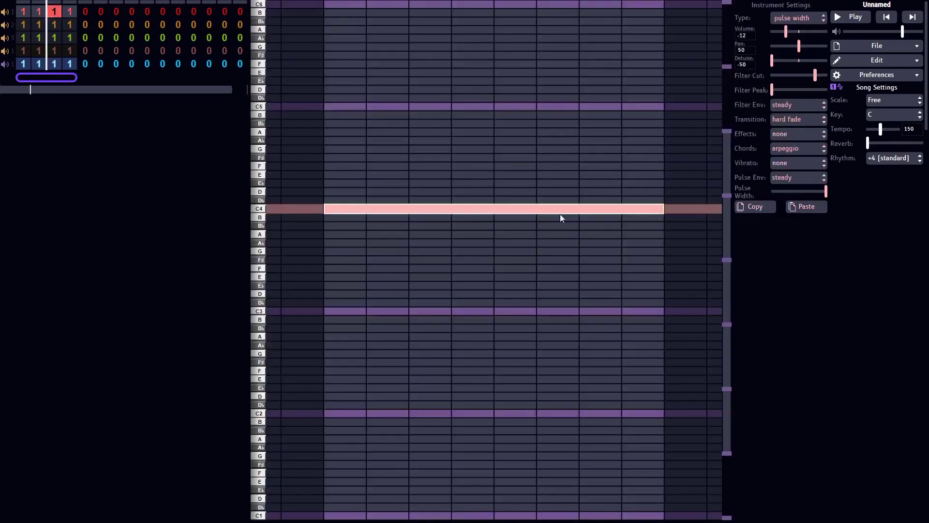
left_click(850, 23)
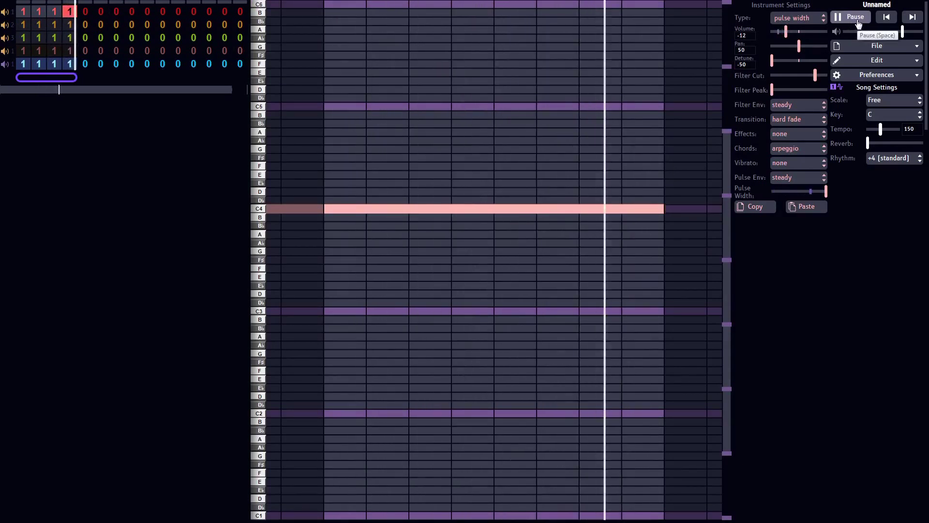
left_click(858, 23)
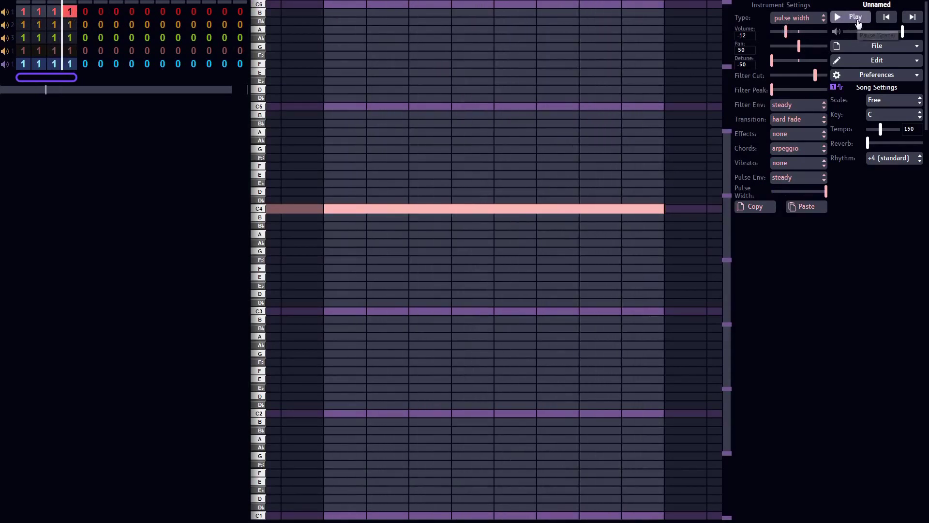
left_click(53, 63)
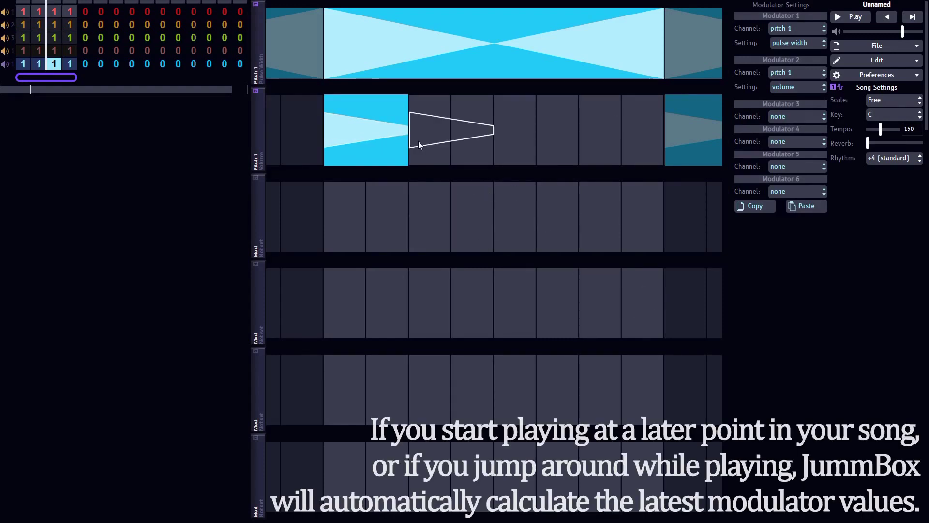
left_click(54, 11)
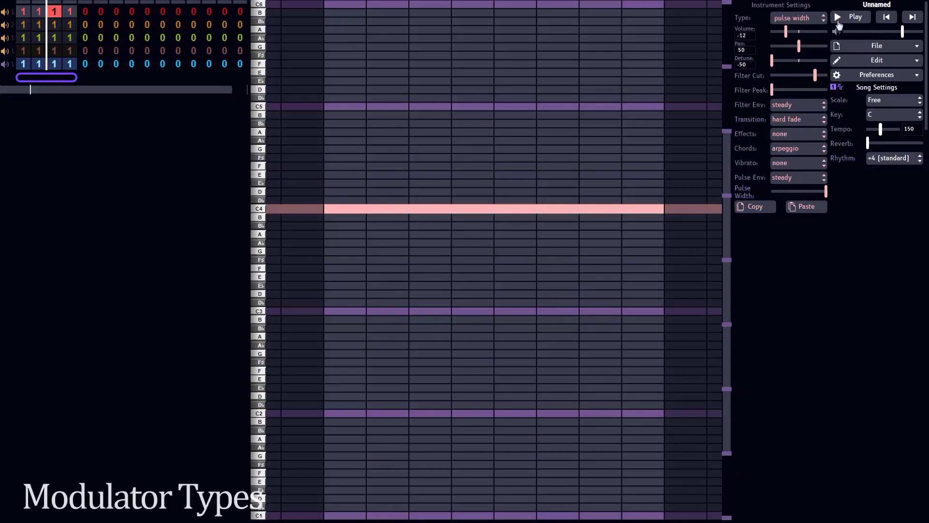
- Play pitch 1 from bar 3 and pause to compare the pulse width indicator with its slider
left_click(855, 17)
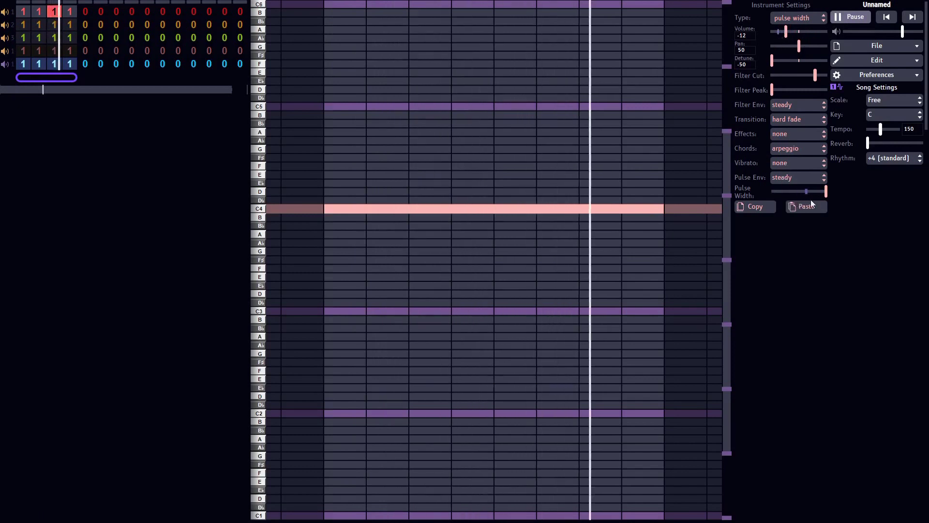
left_click(846, 19)
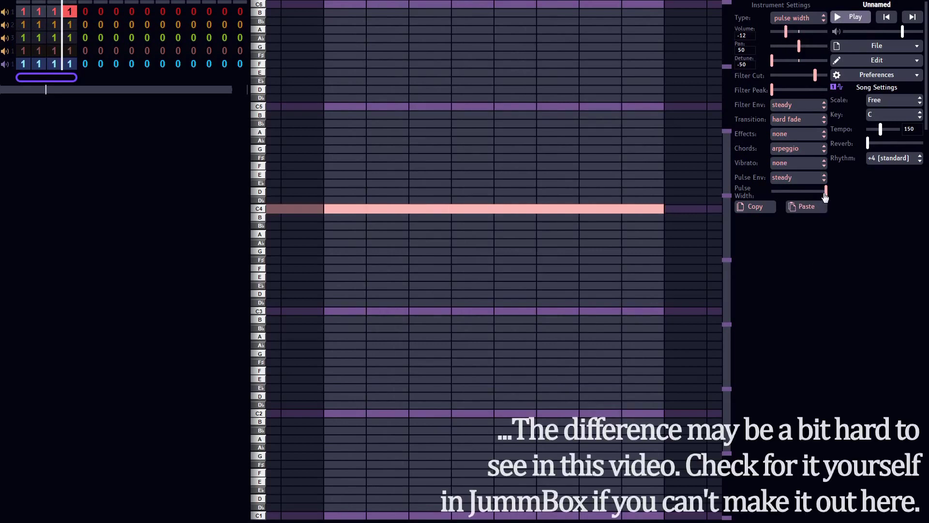
mouse_move(815, 198)
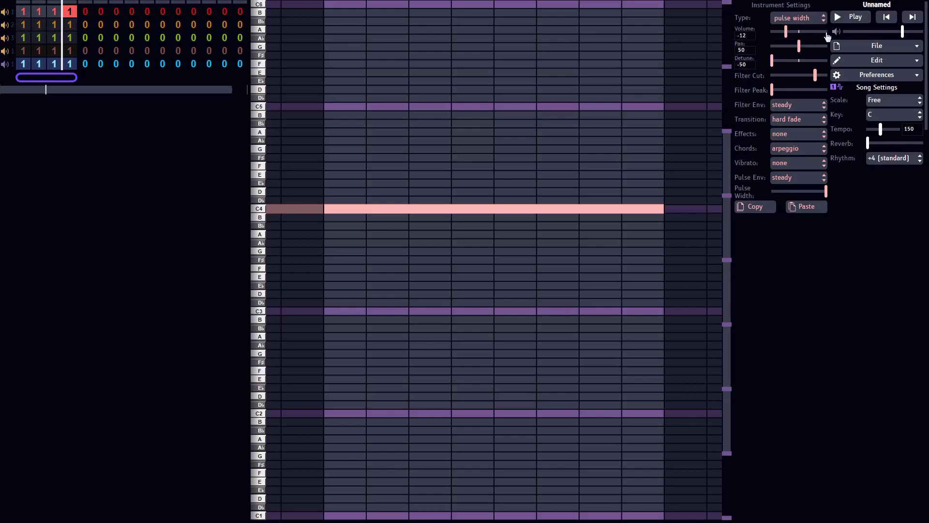
- Set pitch 1's volume to -6 during playback, and pause the song
left_click(851, 19)
left_click(799, 32)
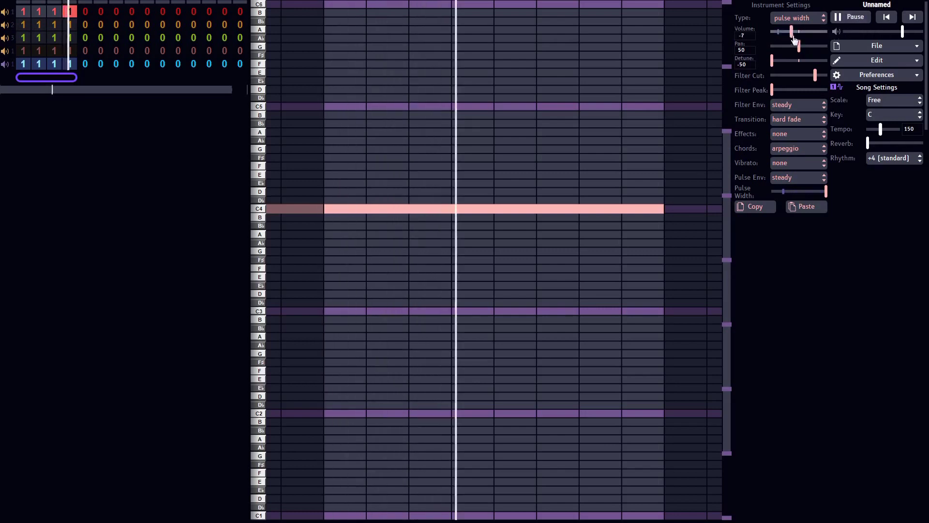
mouse_move(799, 37)
left_mouse_down()
mouse_move(808, 36)
mouse_move(793, 36)
left_mouse_up()
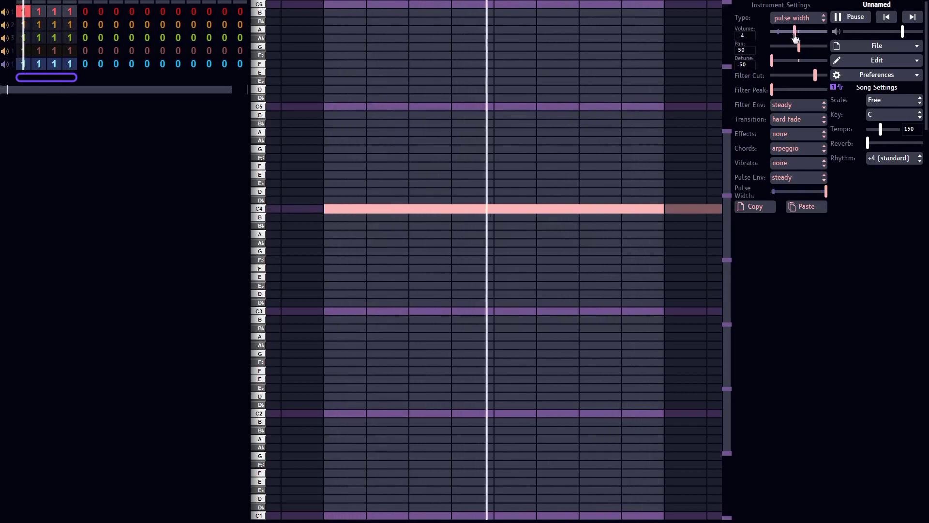
left_click(845, 20)
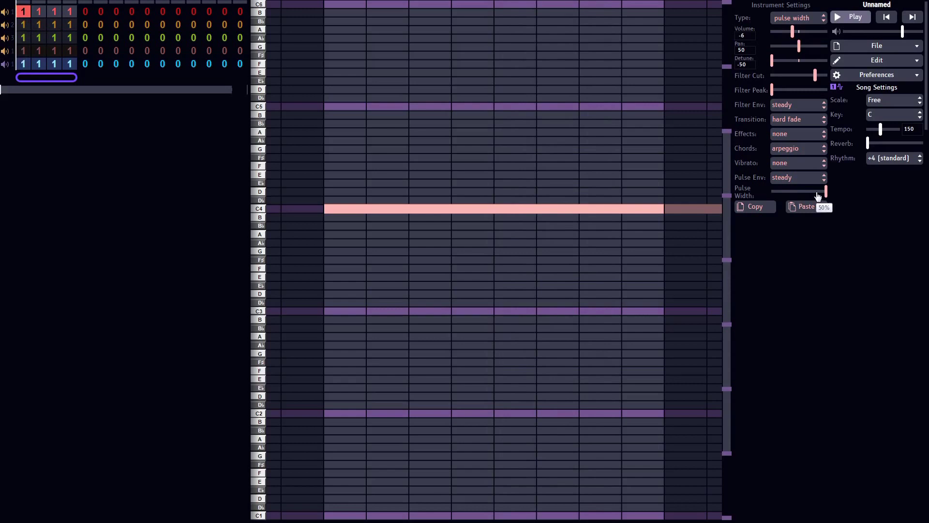
- Play the song while trying the pulse width slider, pause, and adjust pitch 1's volume slider upward
key("space")
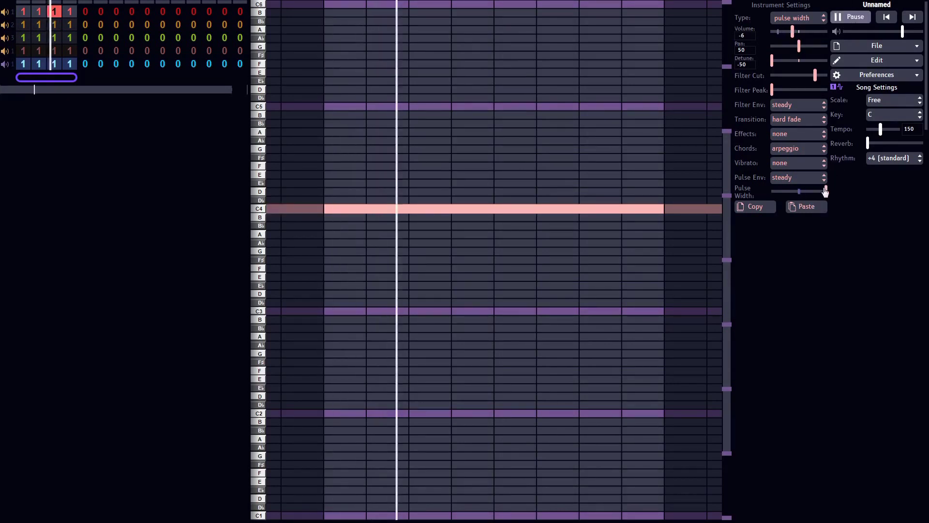
mouse_move(826, 191)
left_mouse_down()
mouse_move(784, 191)
mouse_move(829, 195)
left_mouse_up()
left_click(857, 22)
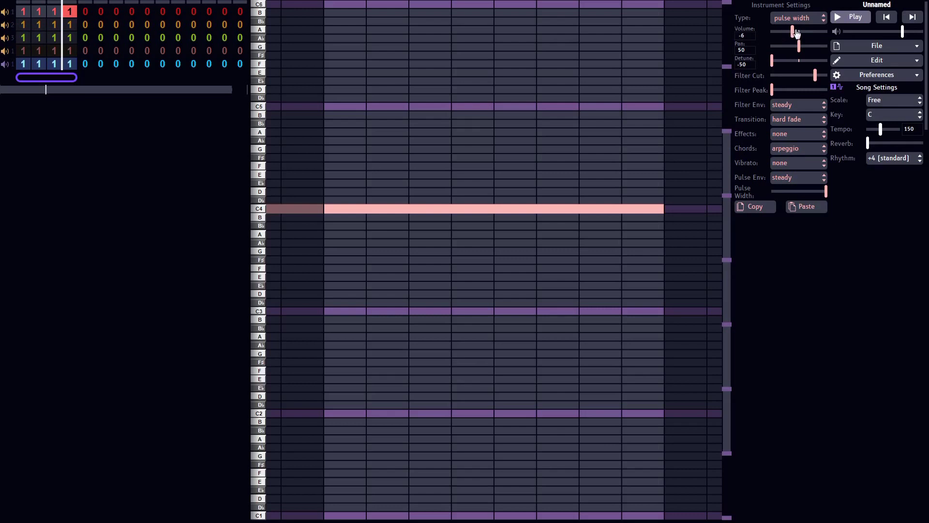
left_click_drag(793, 31, 806, 38)
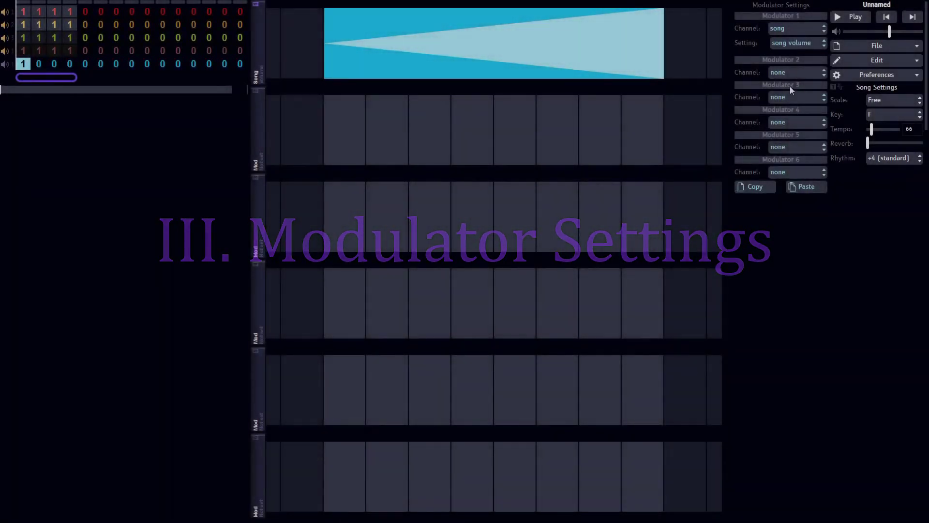
- Review Modulator 1's channel and setting options, keeping song and song volume selected
left_click(785, 31)
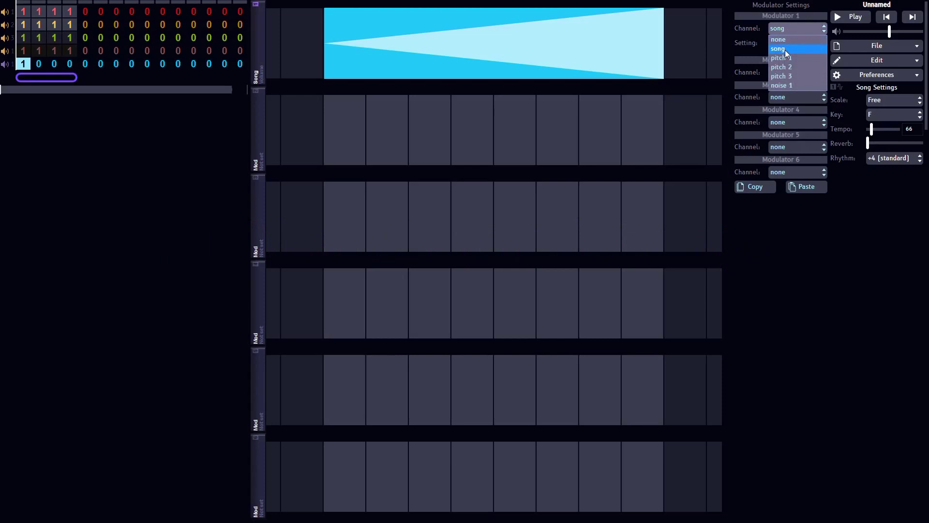
left_click(785, 49)
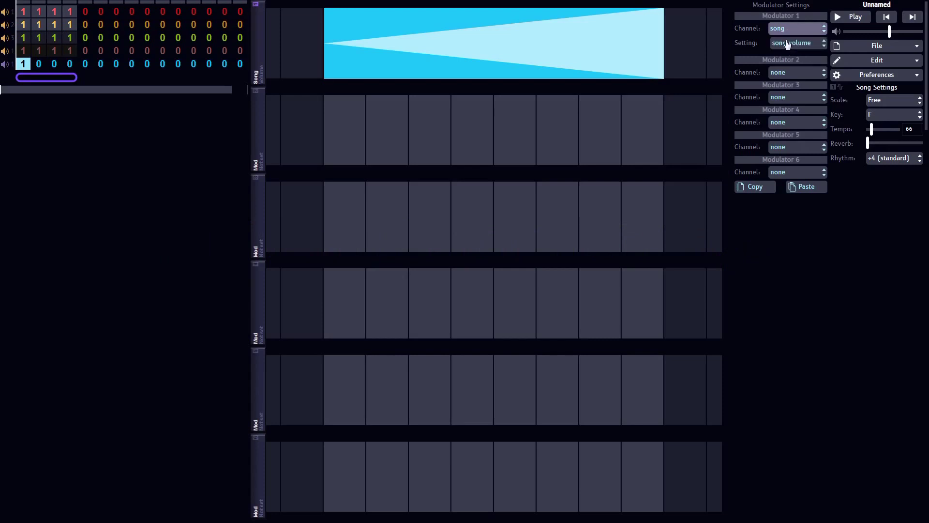
left_click(794, 43)
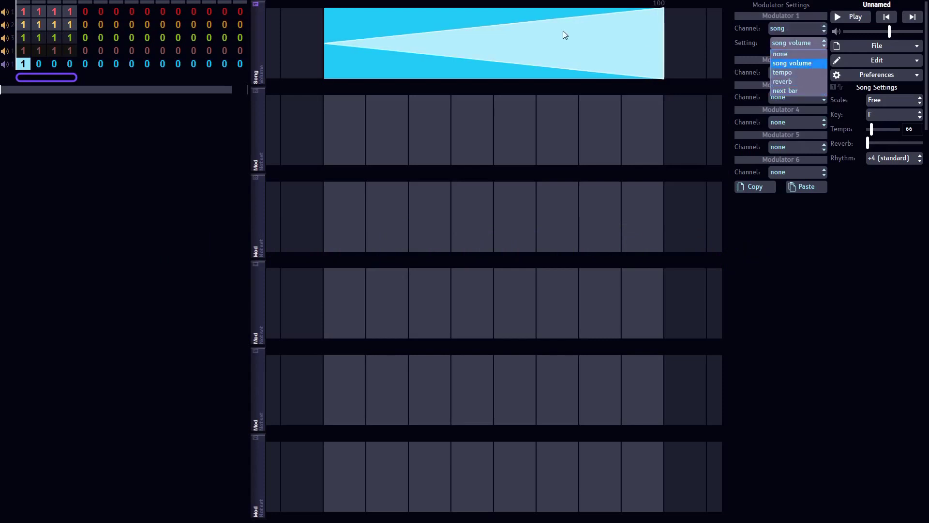
left_click(793, 60)
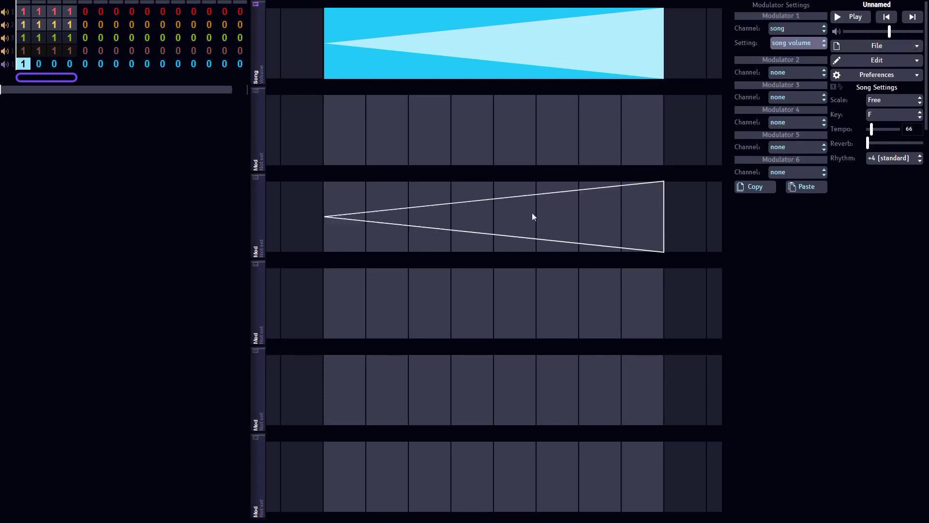
- Play the song to follow the song volume indicator, view pitch 1's pattern in bar 2, and pause
left_click(844, 18)
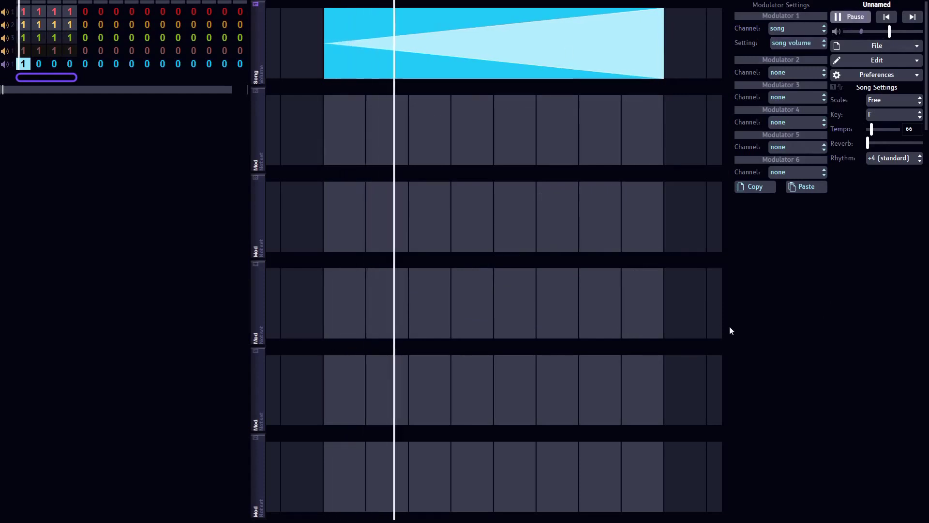
left_click(38, 11)
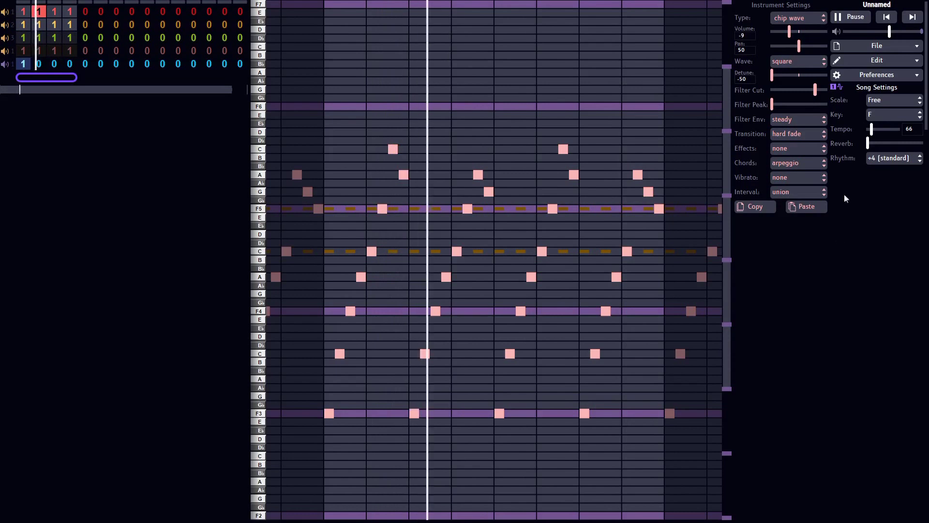
left_click(851, 18)
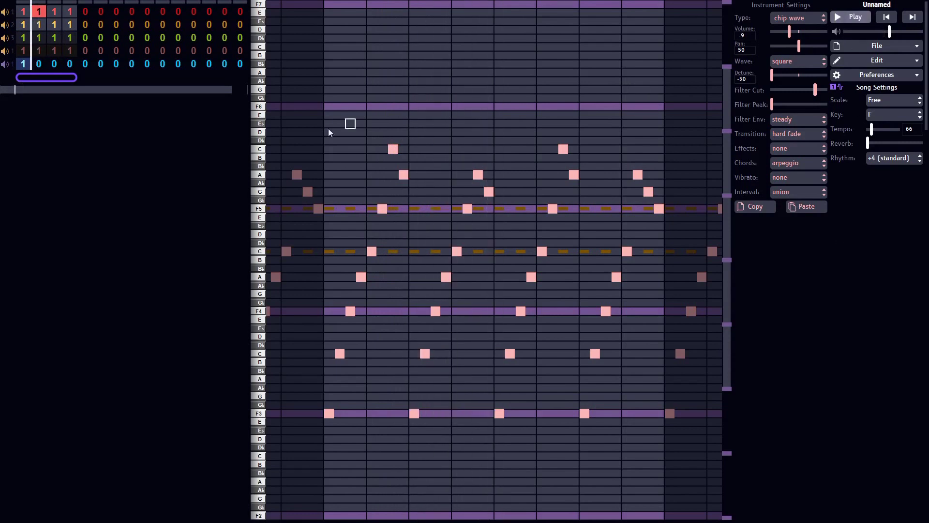
- Set Modulator 1 to tempo, raise the end of its note in bar 1, and play the bar to hear it
left_click(23, 64)
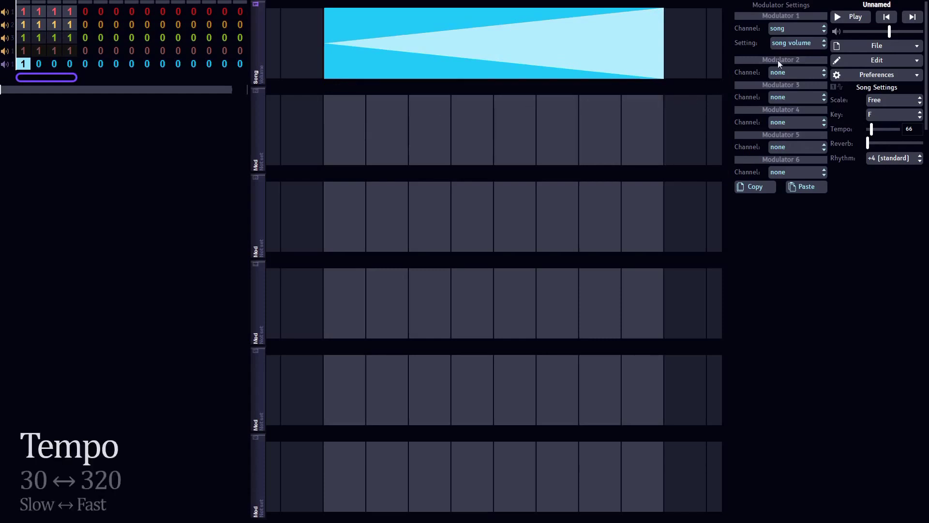
left_click(787, 73)
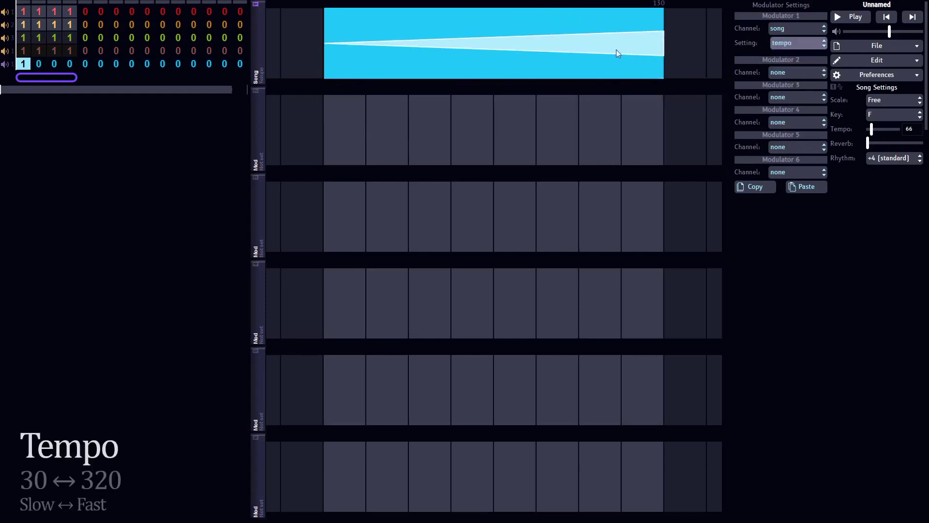
left_click_drag(651, 51, 681, 7)
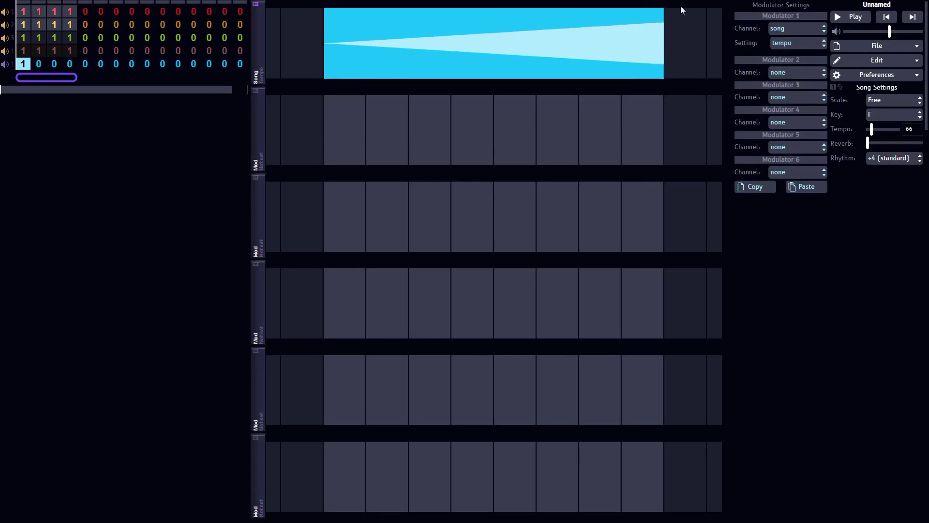
left_click(845, 17)
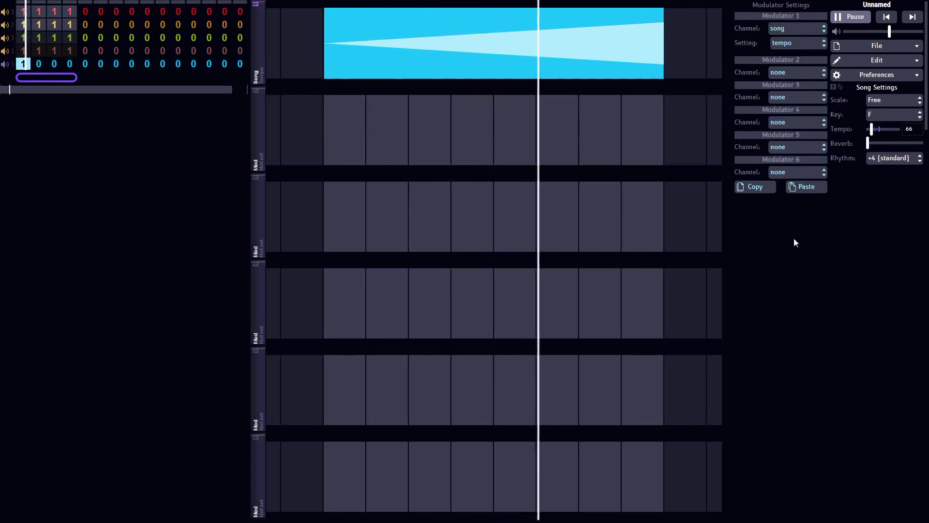
left_click(848, 22)
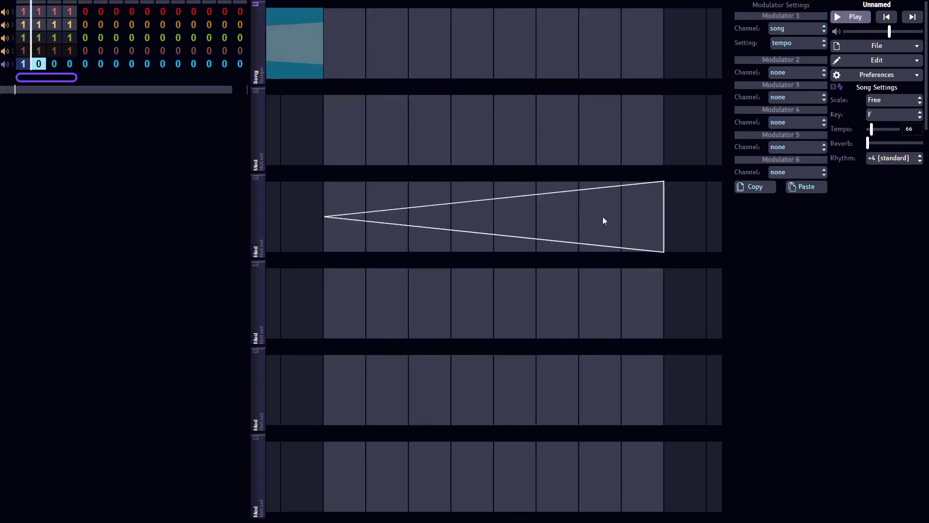
- Set Modulator 1's setting to reverb and enable the reverb effect on pitch 1
left_click(23, 64)
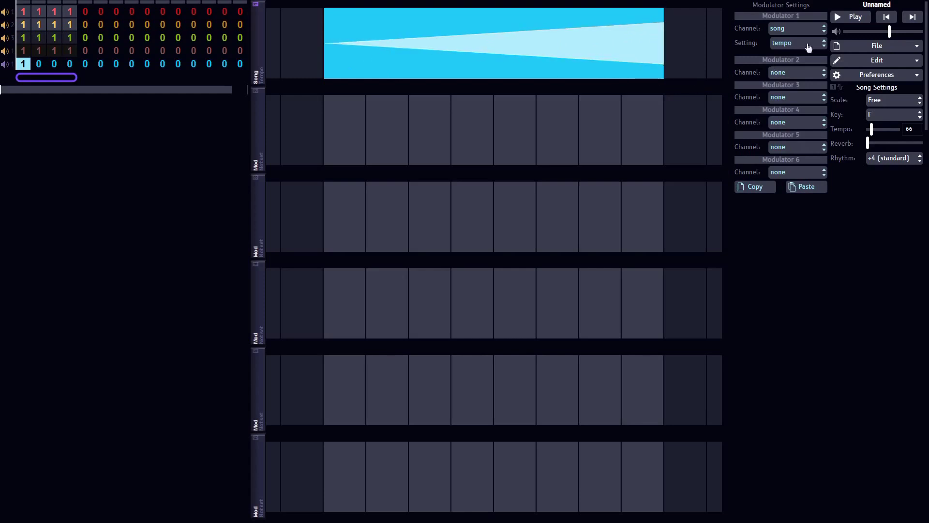
left_click(802, 51)
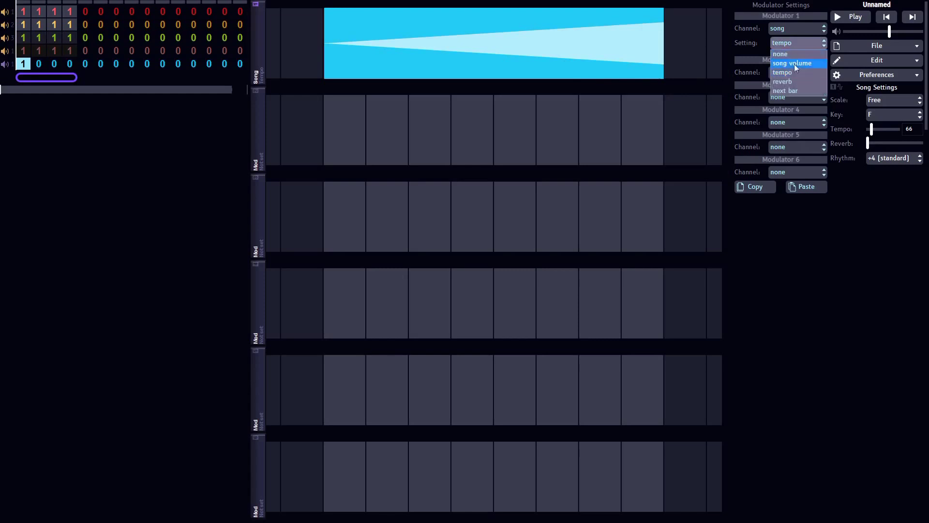
left_click(791, 83)
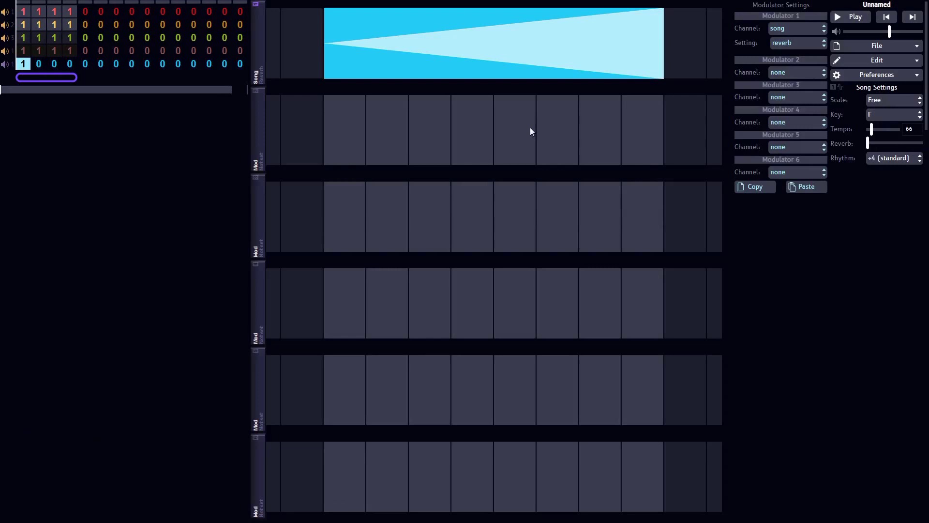
left_click(19, 12)
left_click(777, 150)
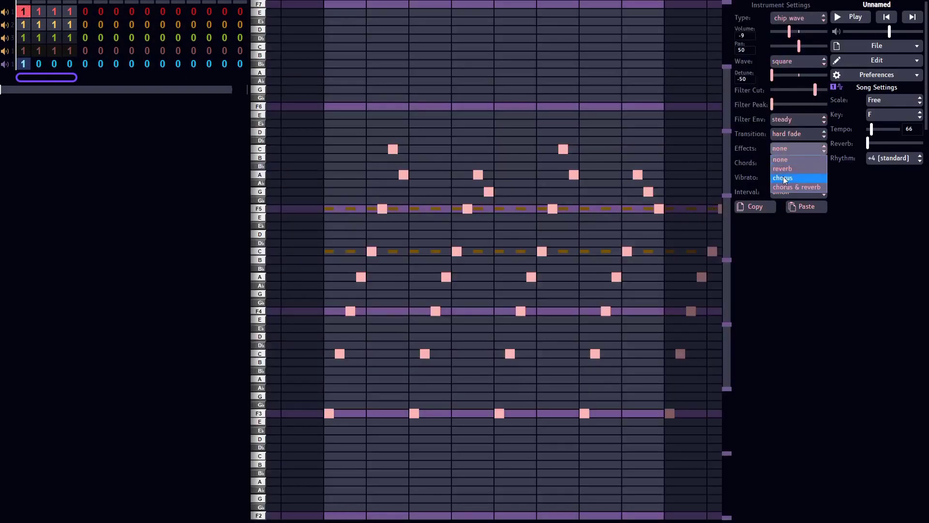
left_click(789, 164)
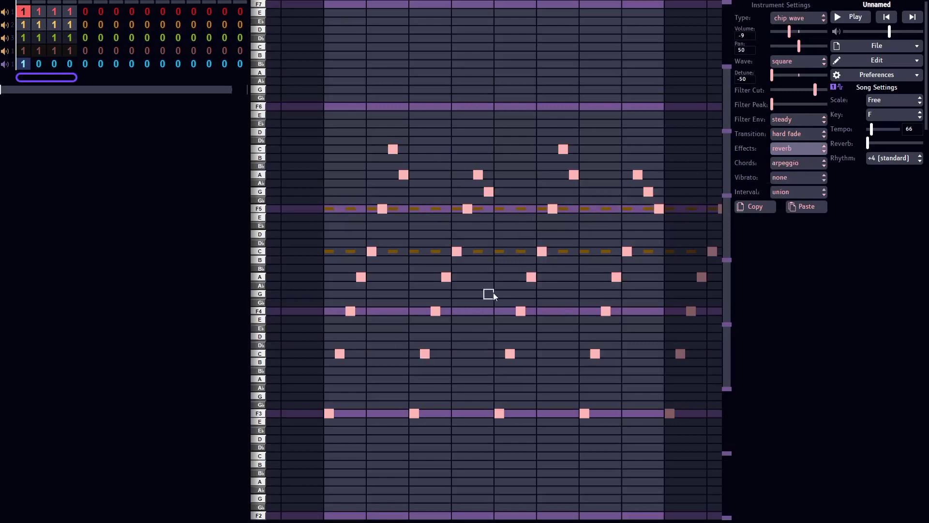
- Play bar 1 from the mod channel to follow the reverb indicator, and pause
left_click(30, 65)
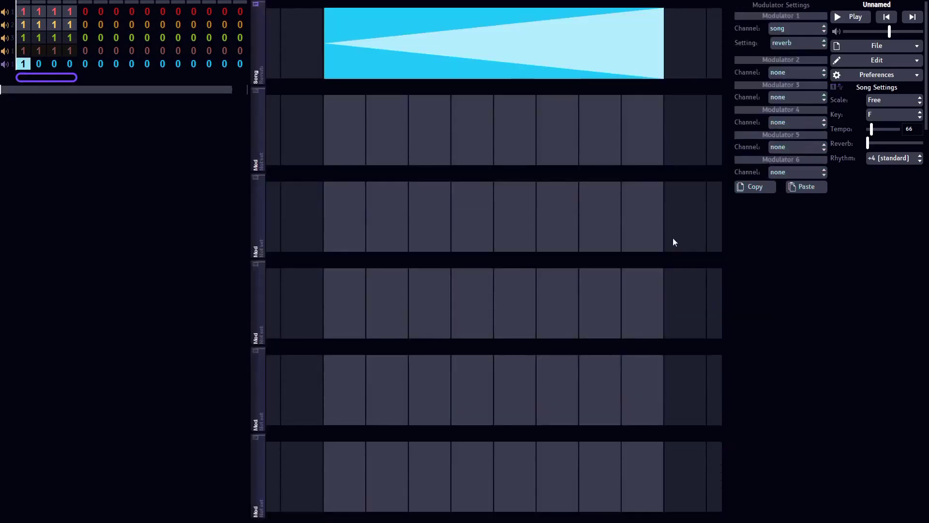
left_click(847, 16)
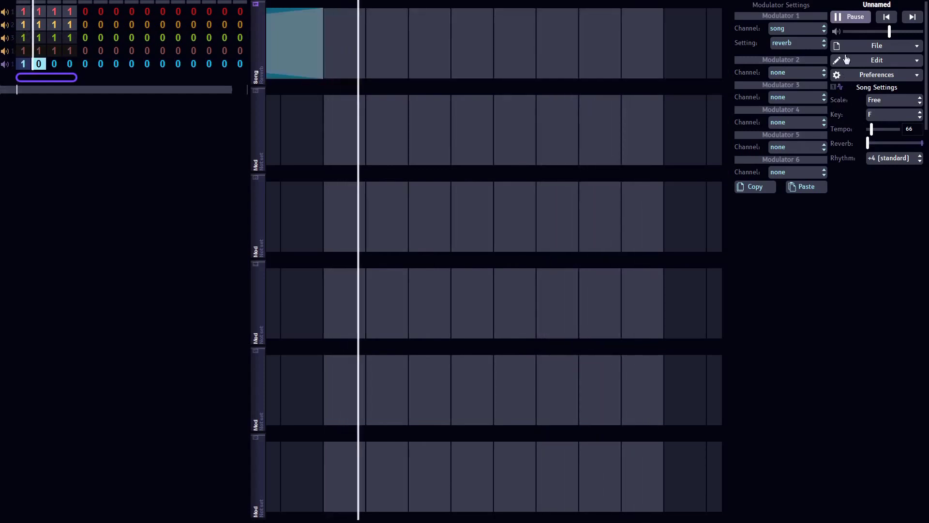
left_click(849, 19)
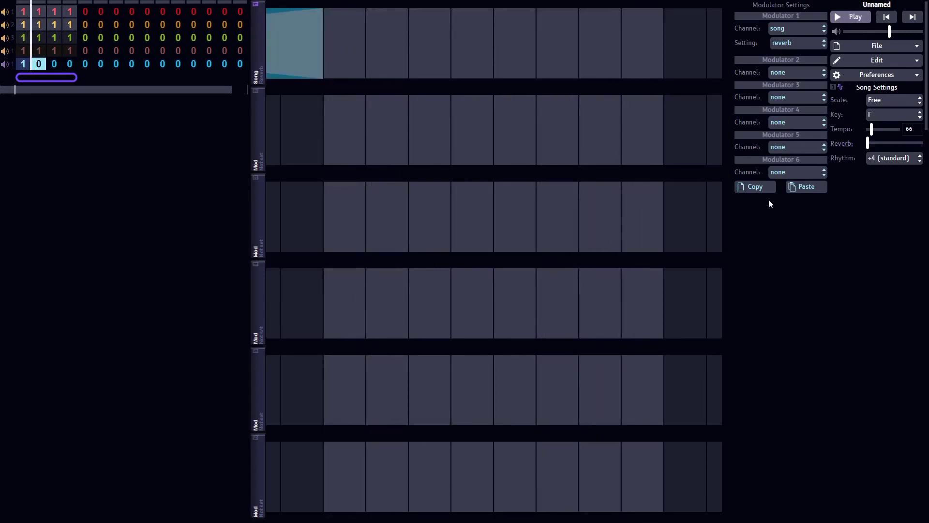
- Set Modulator 1's setting in bar 1 to next bar
left_click(24, 64)
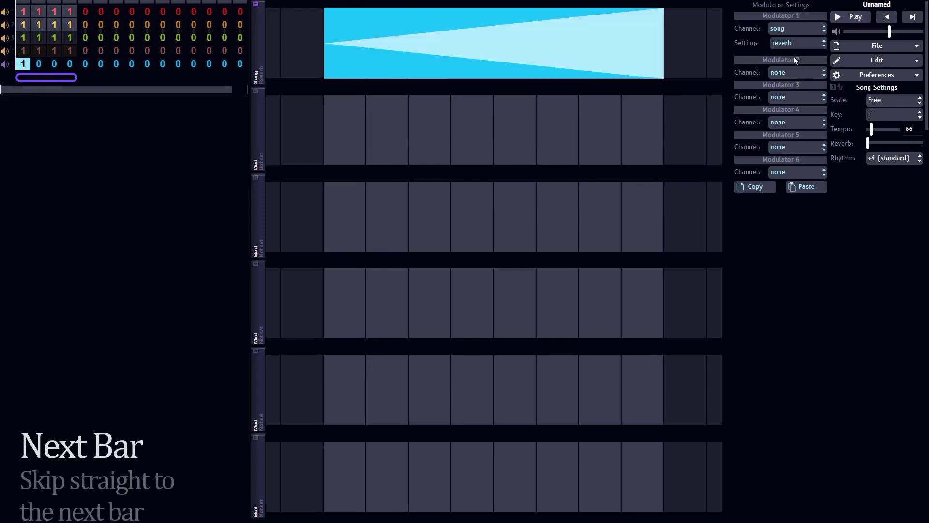
left_click(791, 43)
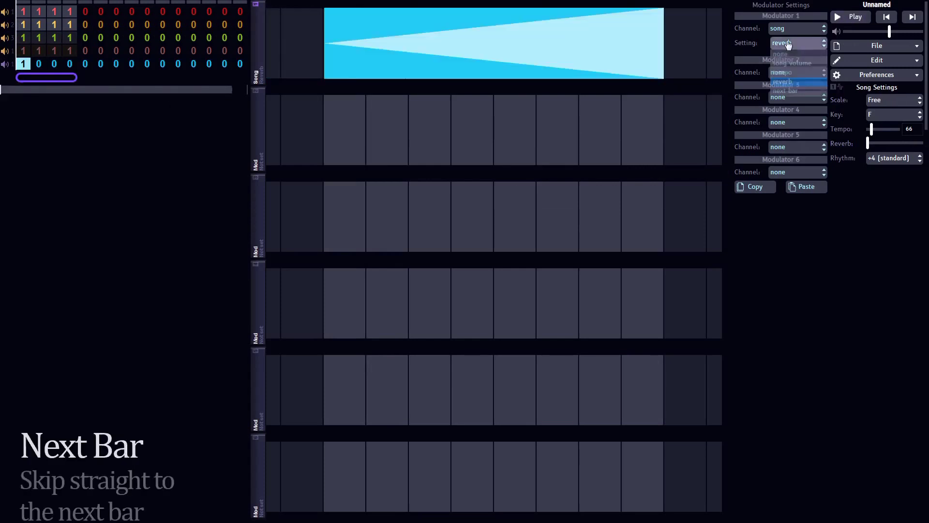
left_click(795, 91)
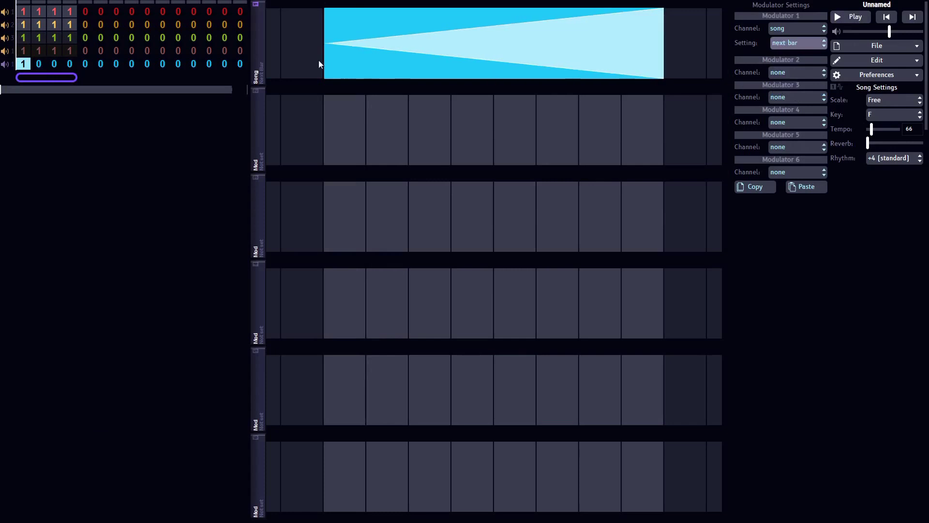
- Shape the next bar note to a constant value of 1, running from the second beat to the bar's end
left_click_drag(329, 51, 510, 65)
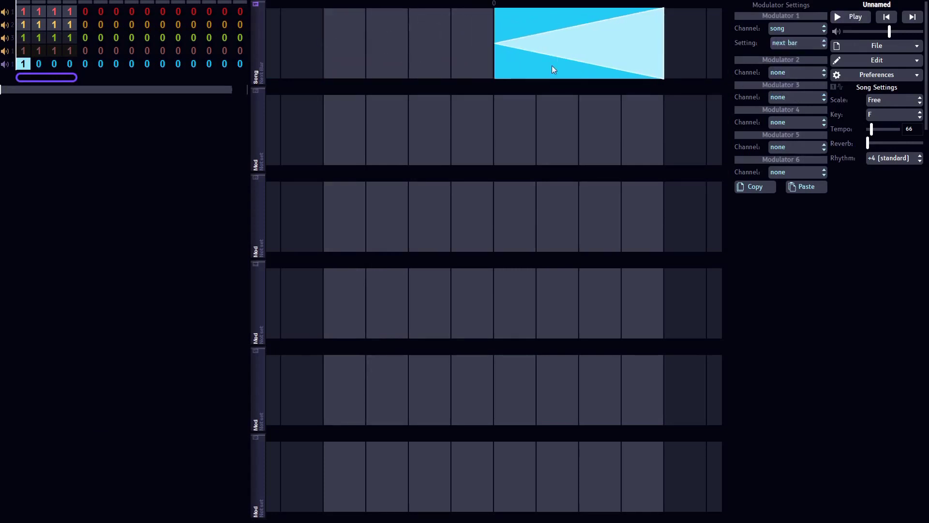
mouse_move(628, 21)
left_mouse_down()
mouse_move(634, 51)
mouse_move(634, 10)
left_mouse_up()
left_click_drag(507, 54, 496, 17)
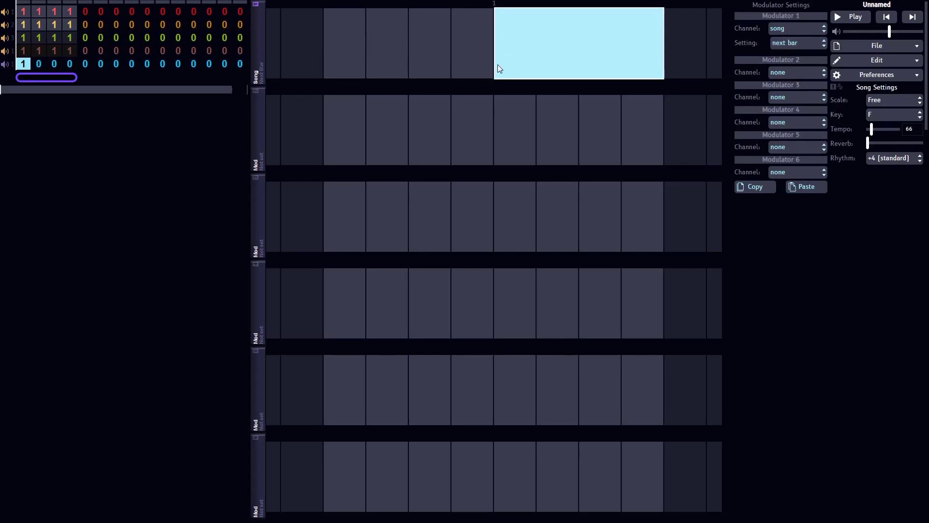
left_click_drag(506, 62, 375, 54)
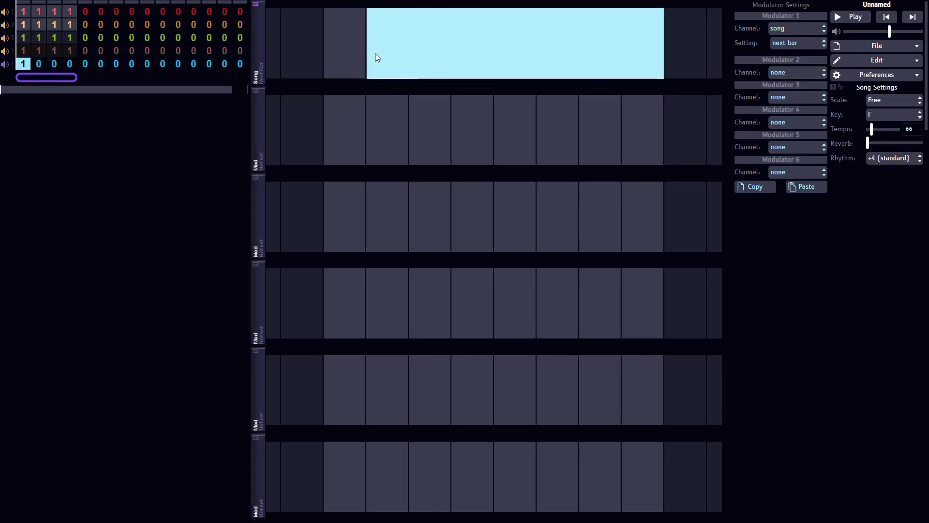
- Shorten the next bar note to the second beat only, play bar 1 to test the skip, and pause
left_click_drag(632, 55, 391, 62)
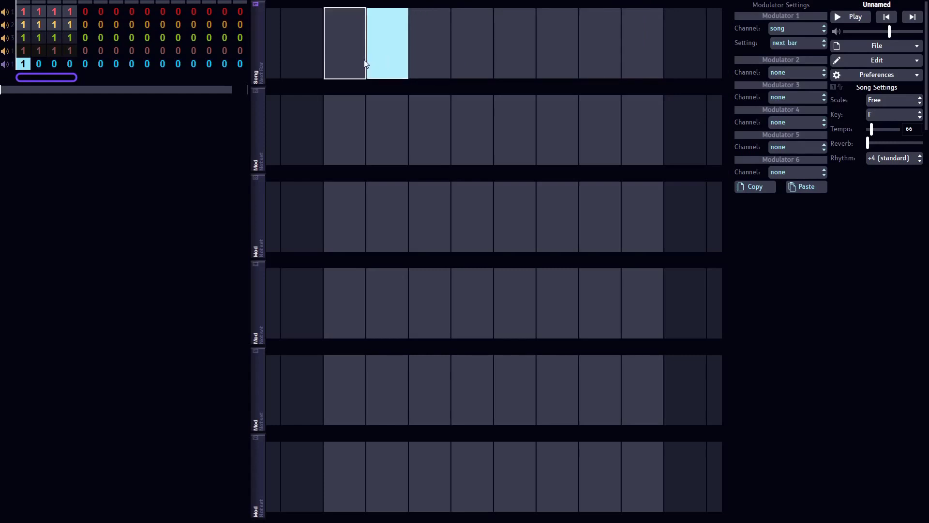
left_click(848, 19)
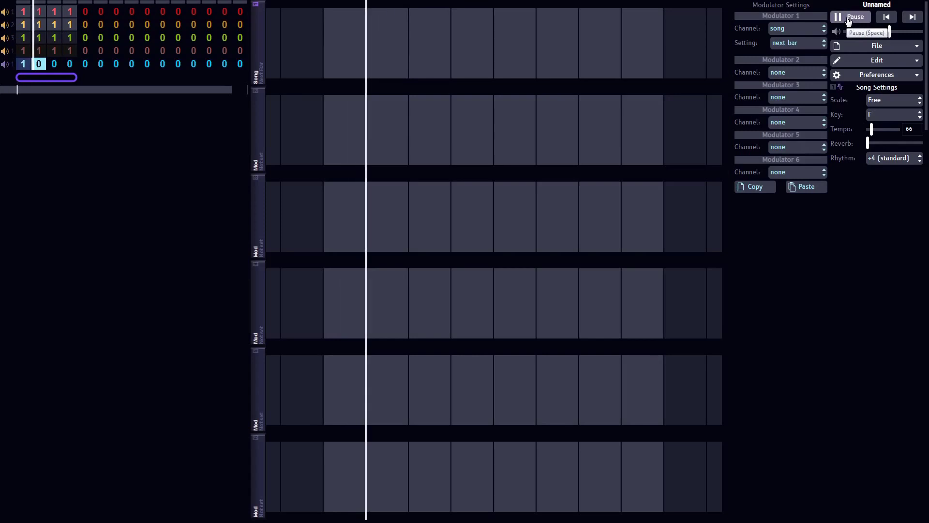
left_click(849, 19)
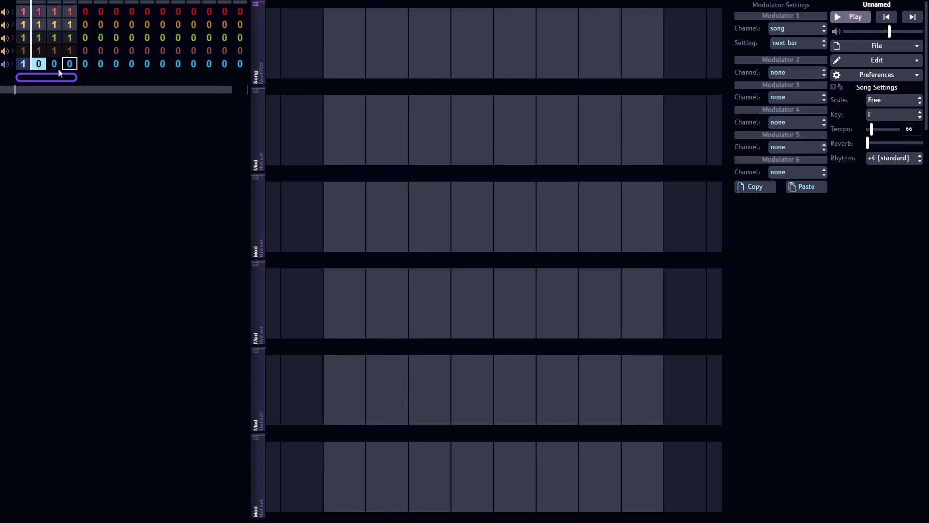
- Assign pattern 1 to bars 2, 3 and 4 of the mod channel
left_click(21, 65)
left_click(37, 66)
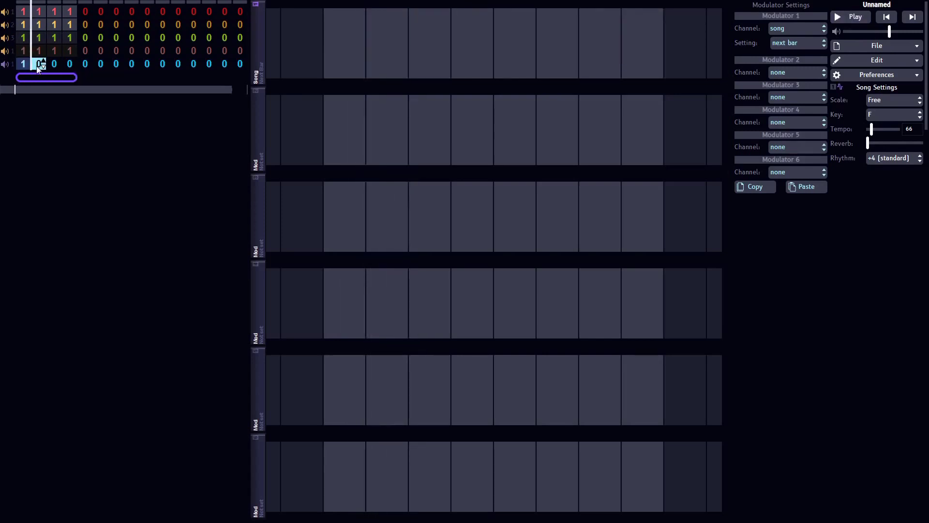
key("1")
left_click(51, 66)
key("1")
left_click(67, 67)
key("1")
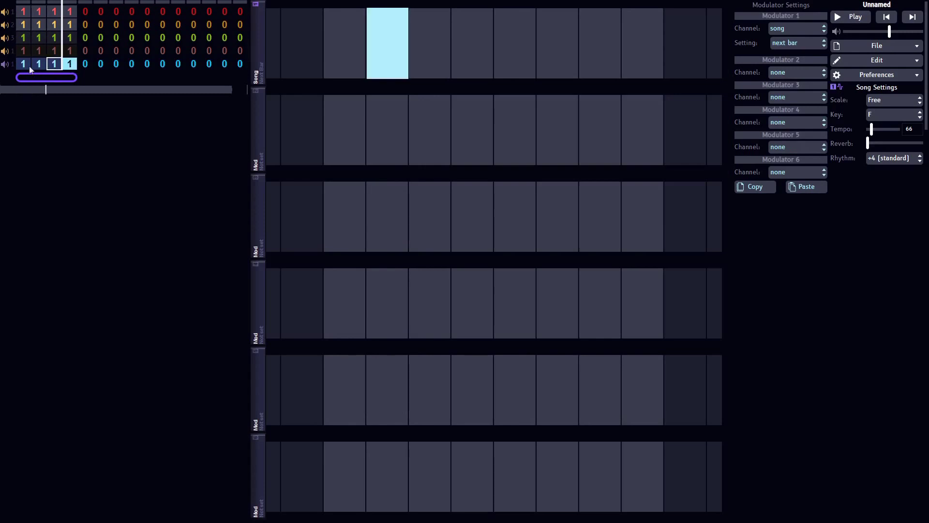
- Play the song from bar 1 to follow the next bar skips across the bars, and pause
left_click(22, 66)
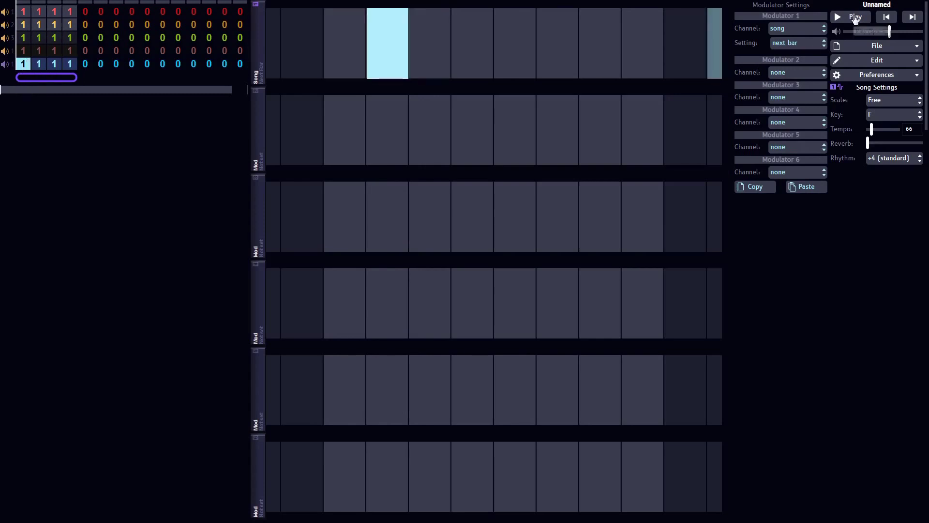
left_click(856, 20)
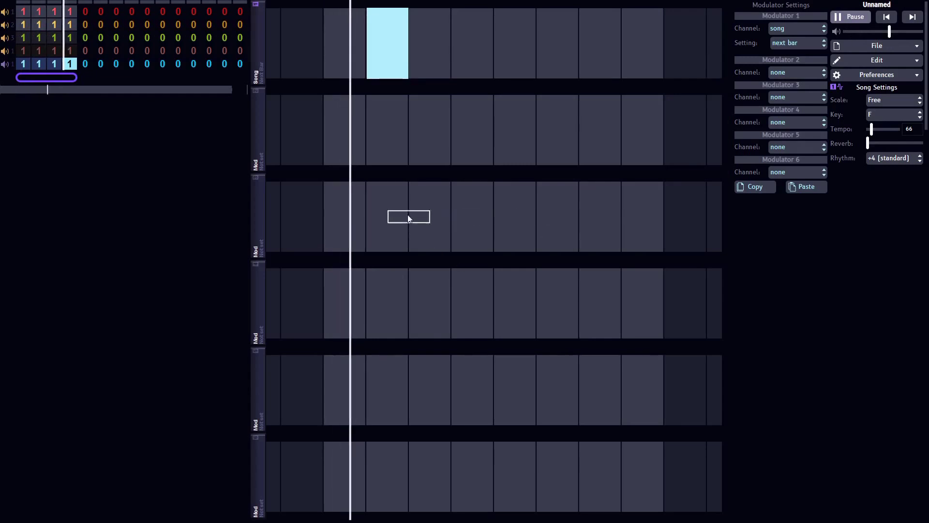
left_click(849, 20)
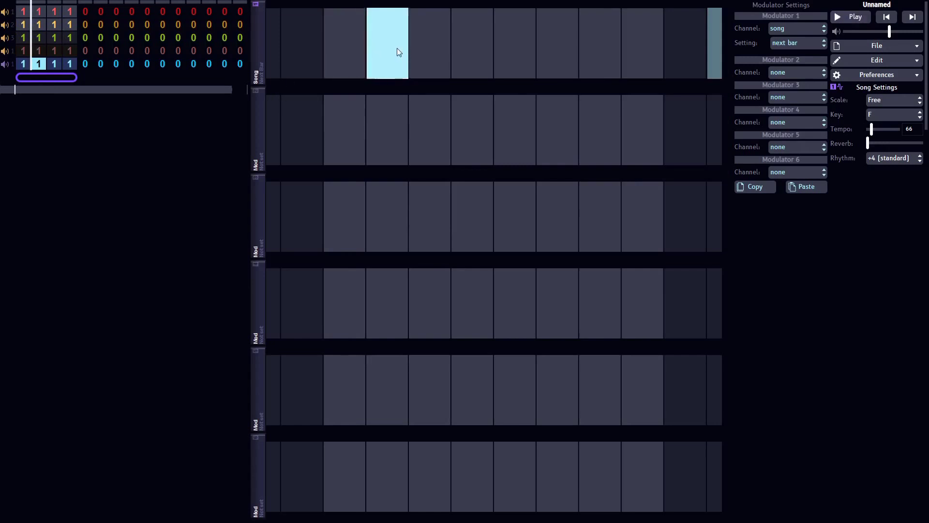
- Shorten the next bar note to half a beat at value 0 and extend its start into the first beat during playback
left_click_drag(397, 49, 377, 51)
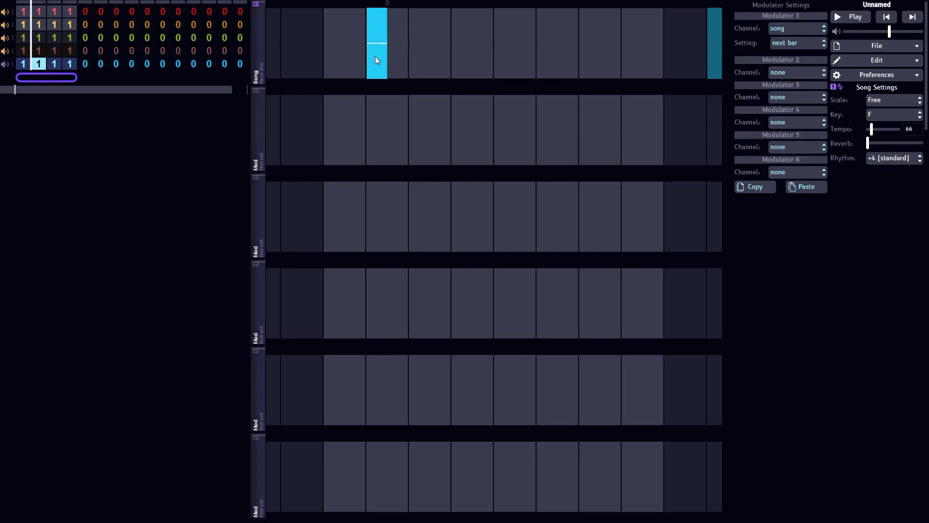
left_click(841, 21)
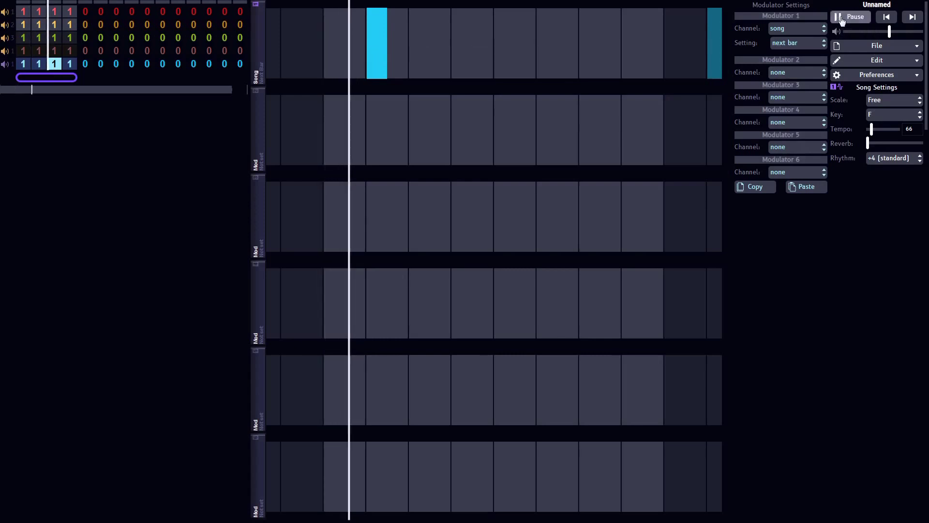
left_click_drag(370, 45, 339, 51)
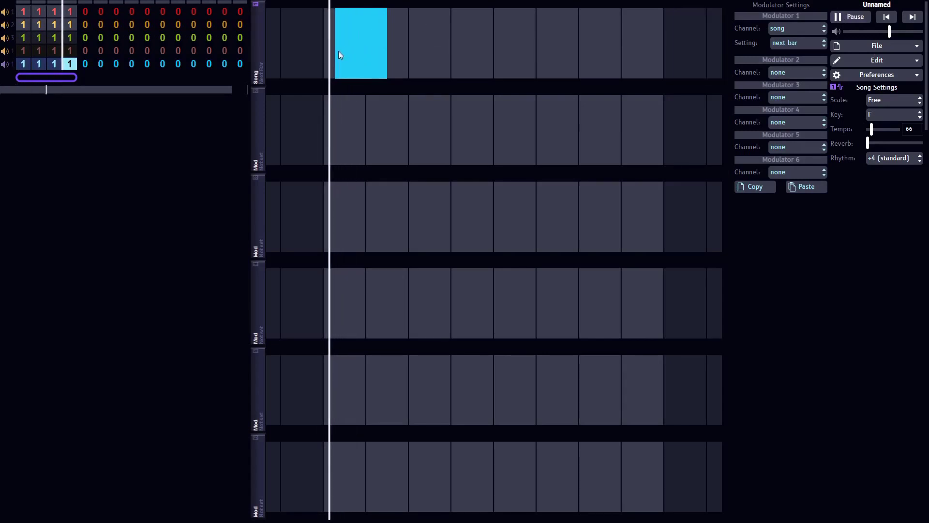
left_click(850, 18)
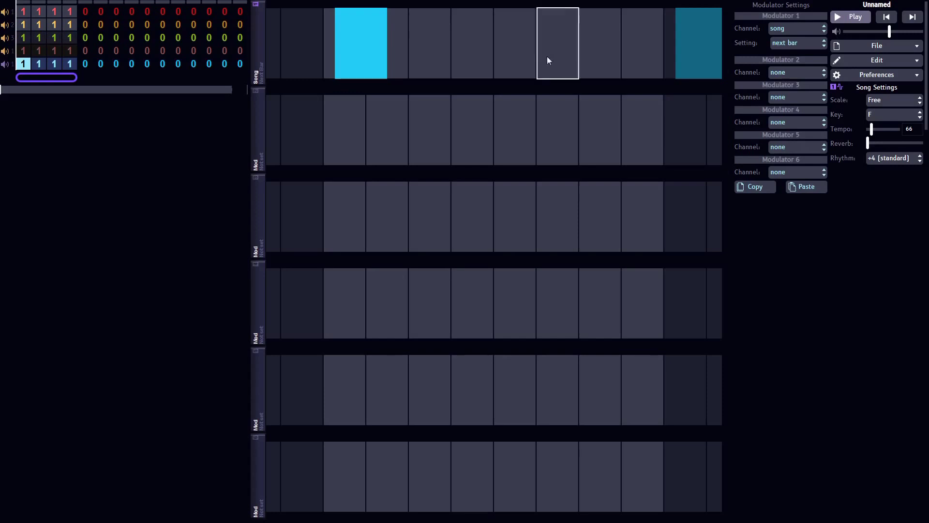
- Remove the next bar note, try a one-beat note on the third beat, and delete it
left_click(378, 43)
left_click(420, 51)
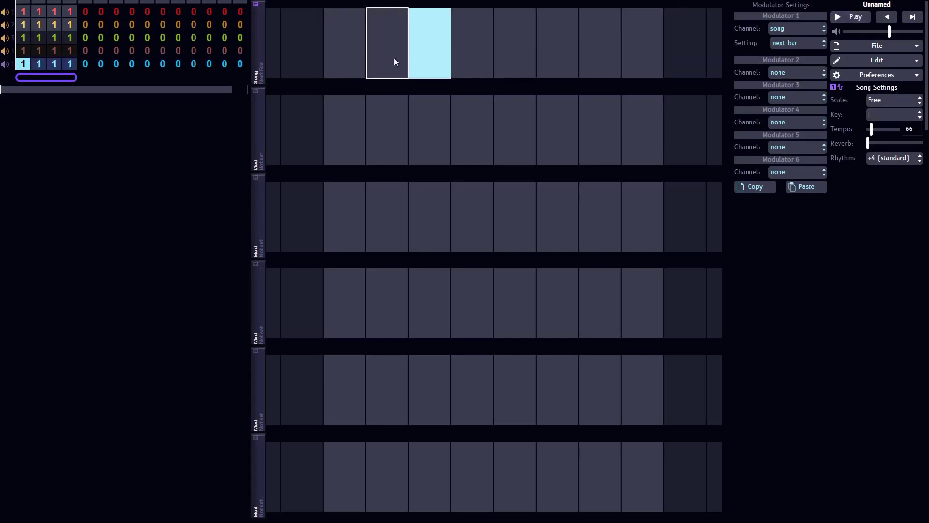
left_click(428, 56)
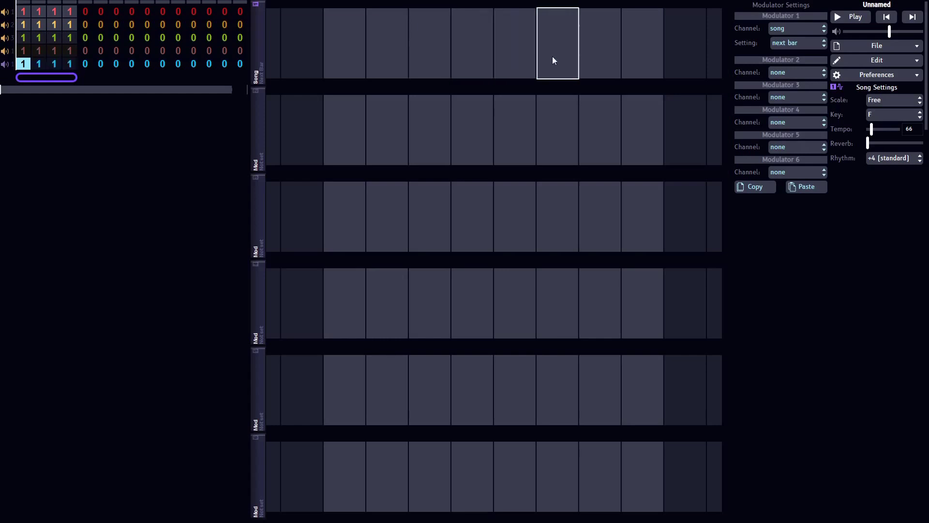
left_click(582, 54)
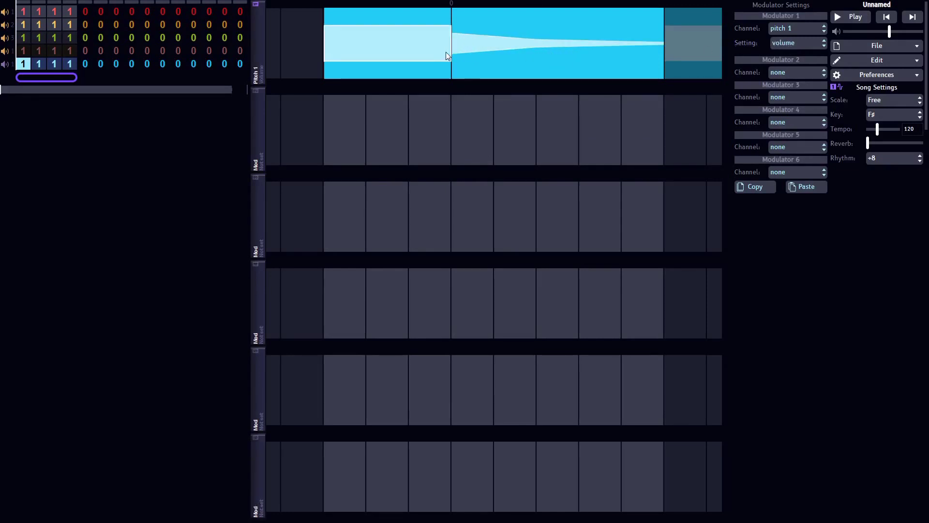
- Play bar 1 while viewing pitch 1's settings to follow the volume indicator, return to the mod channel, and pause
left_click(22, 17)
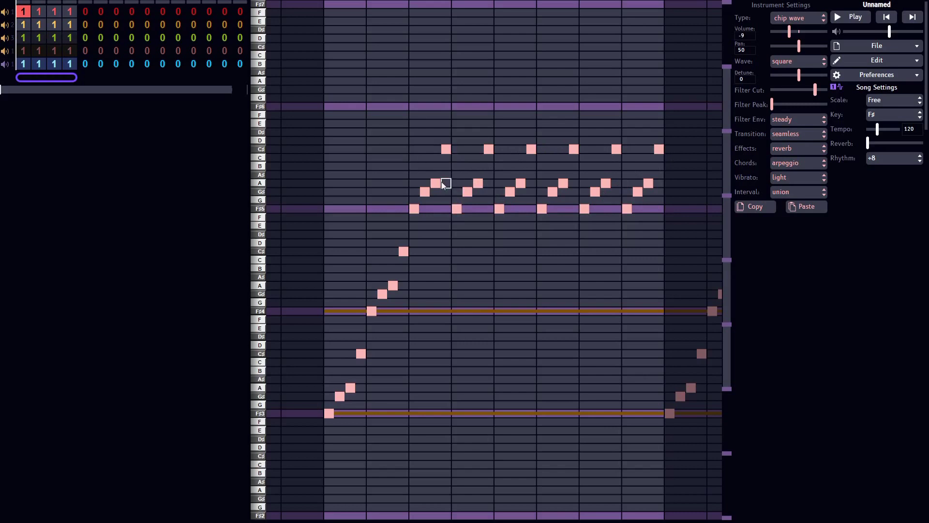
left_click(20, 69)
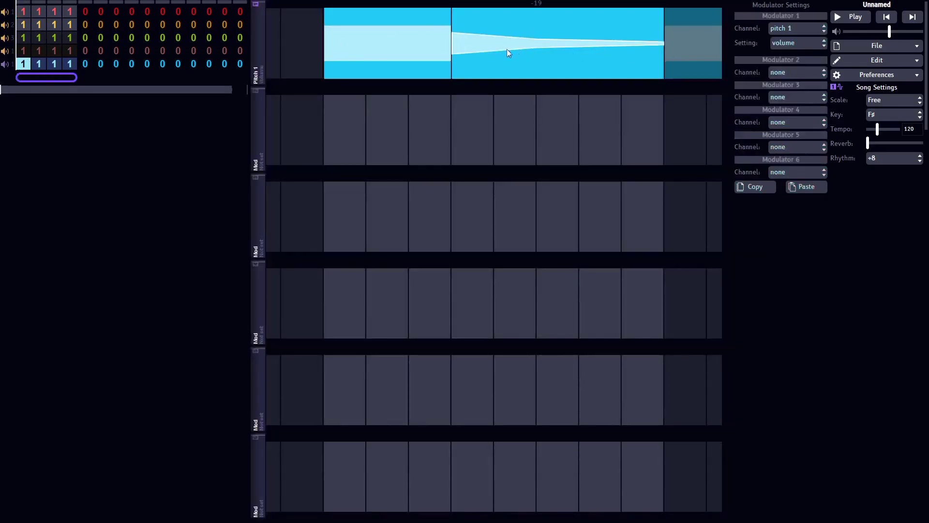
left_click(853, 17)
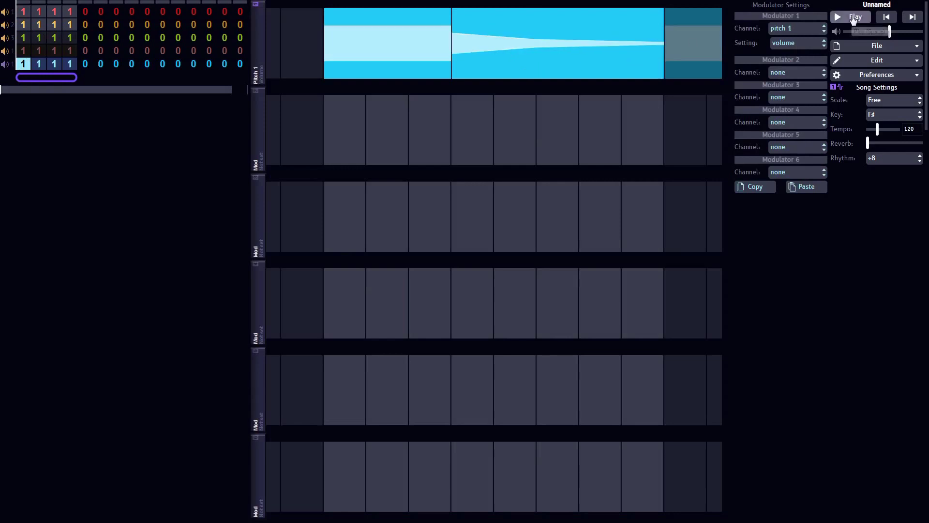
left_click(22, 12)
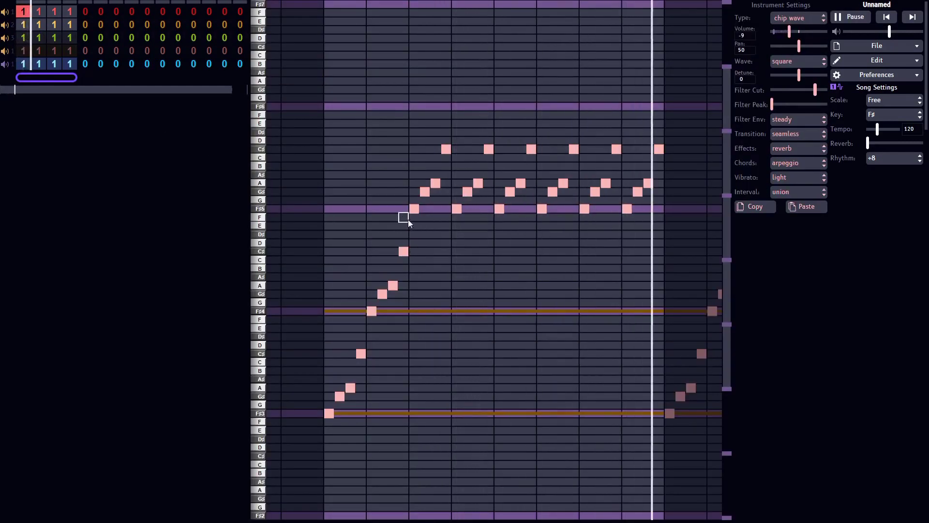
left_click(22, 64)
key("space")
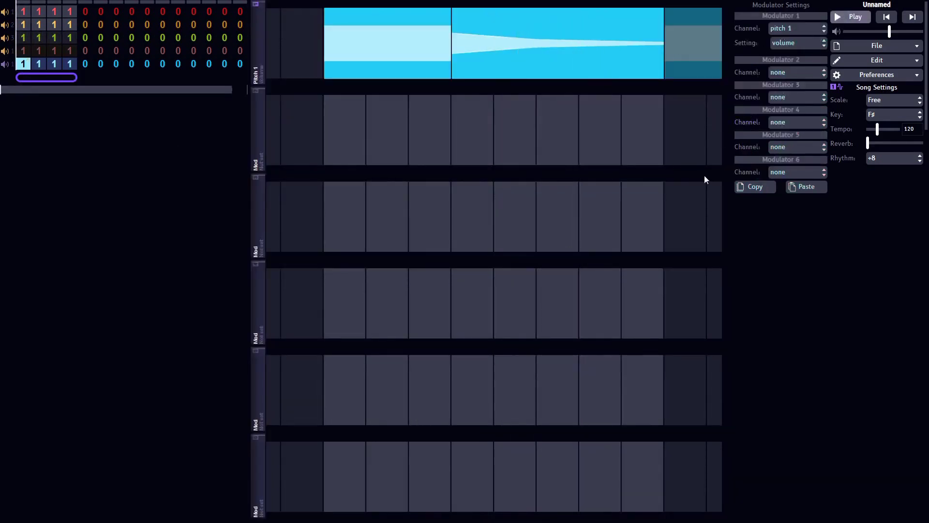
- Assign Modulator 2 to channel pitch 1 with the pan setting
left_click(782, 73)
left_click(780, 102)
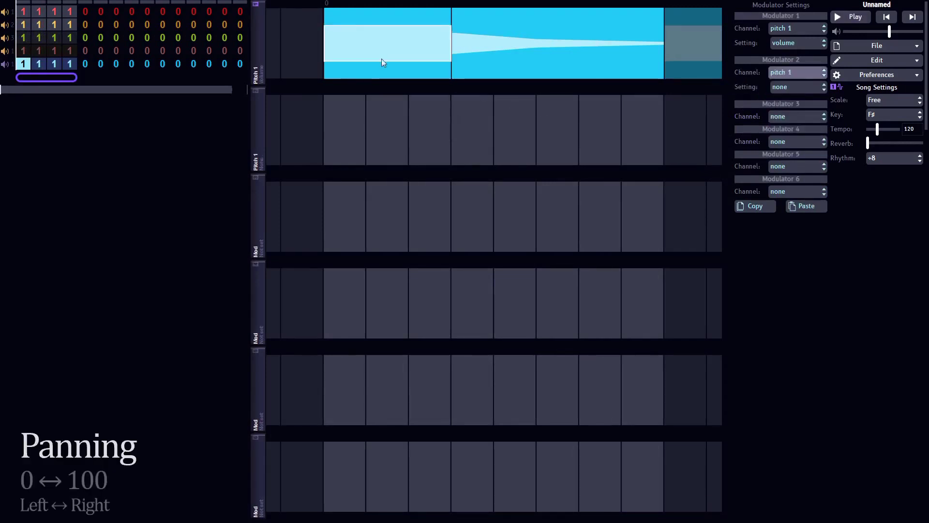
left_click(790, 88)
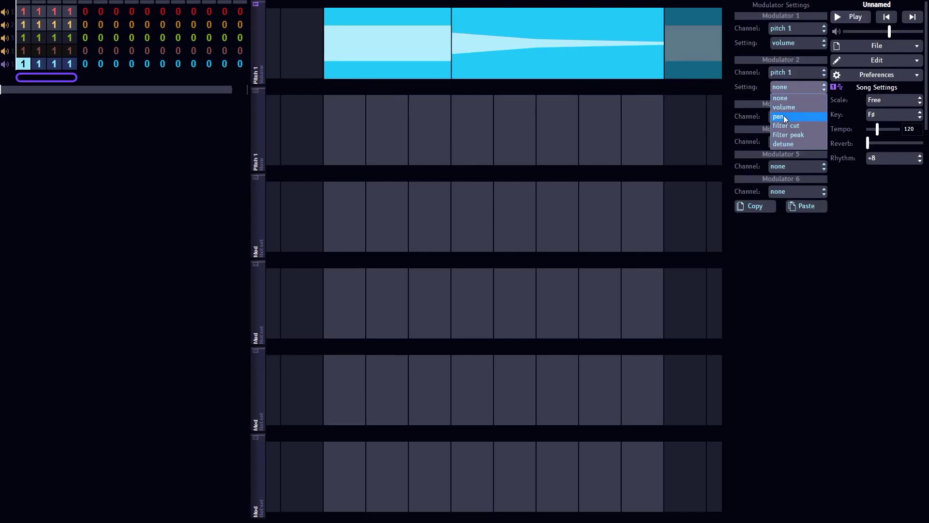
left_click(783, 116)
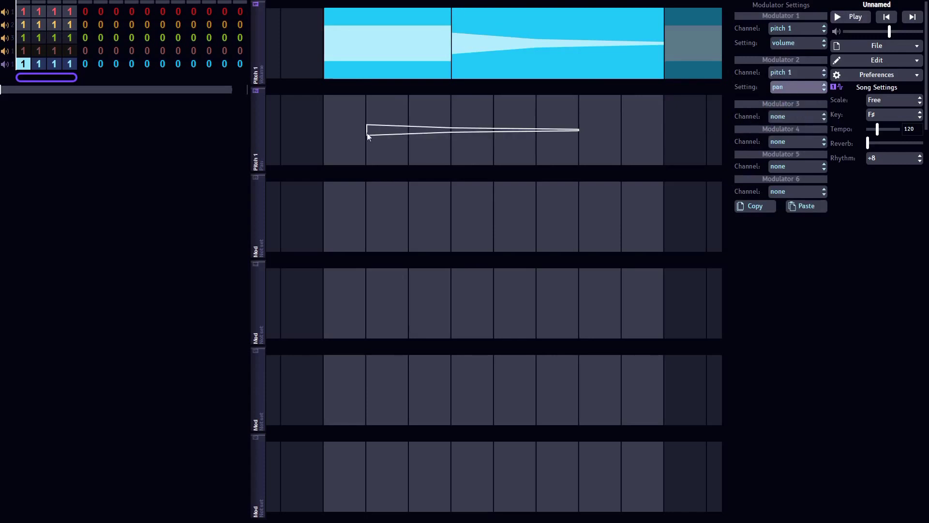
- Draw a bar-long pan note for Modulator 2 that rises from 0 to 100 near mid-bar and falls back to 0
left_click(352, 133)
left_click_drag(353, 132, 743, 149)
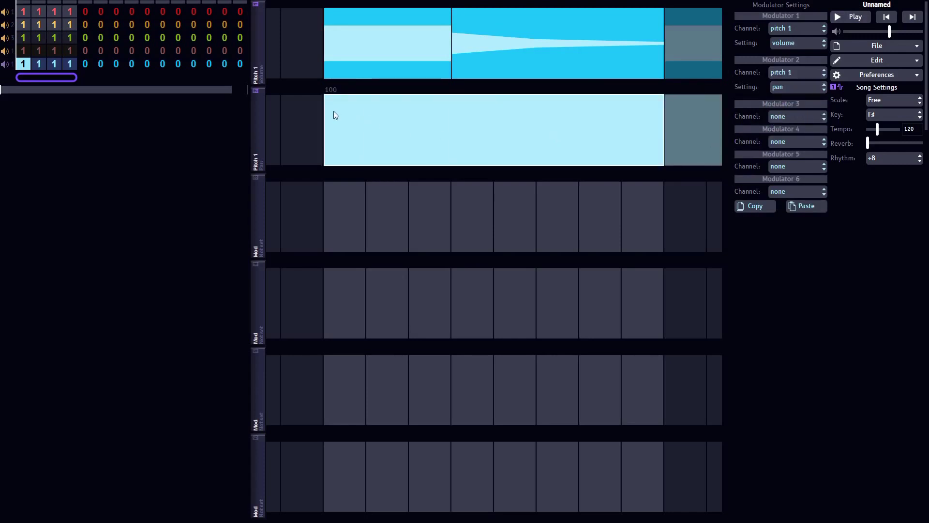
left_click_drag(334, 114, 306, 232)
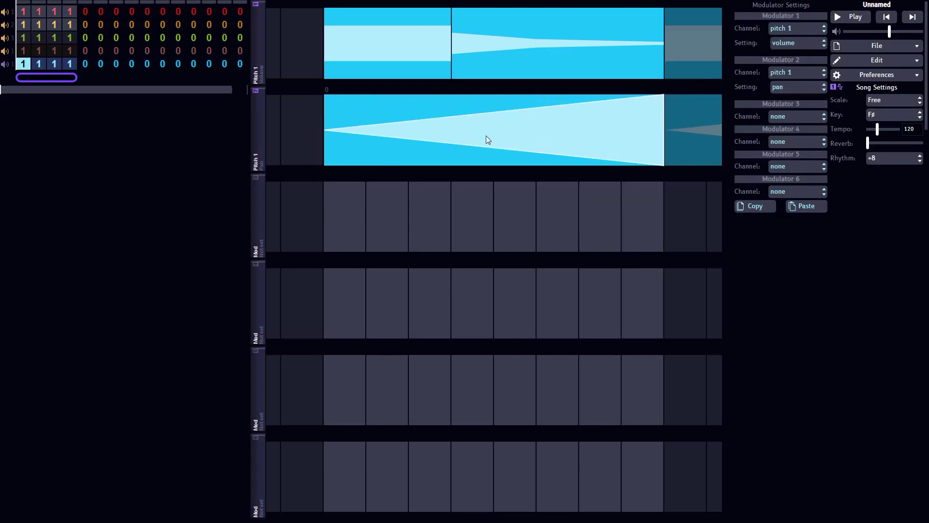
left_click_drag(486, 140, 498, 95)
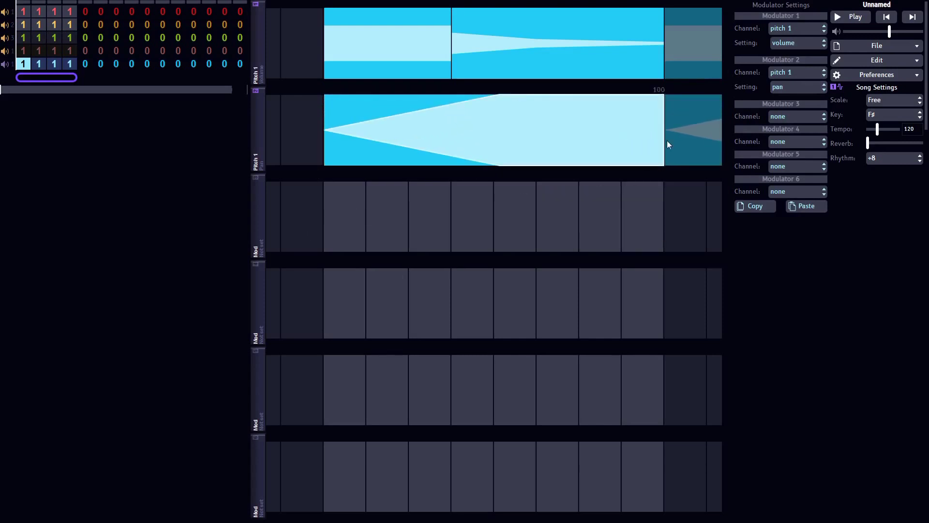
left_click_drag(660, 106, 682, 208)
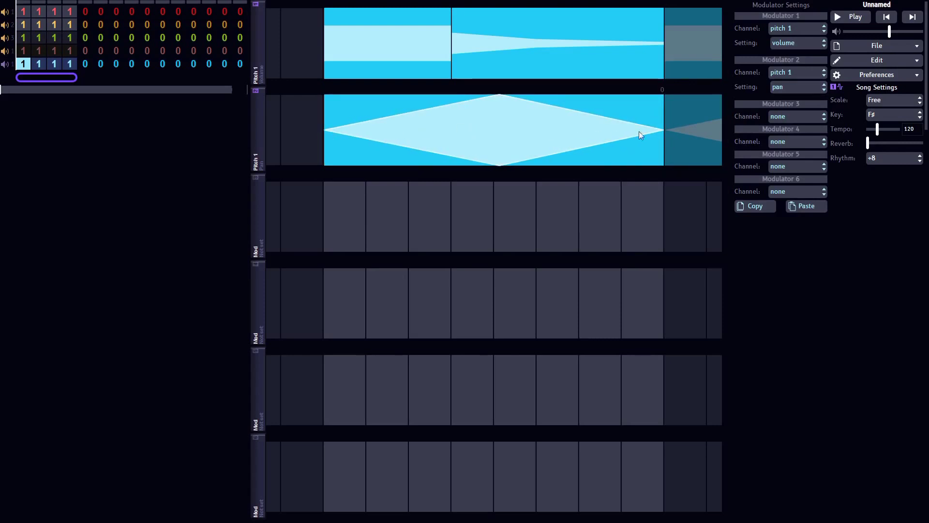
- Play bar 1 while viewing pitch 1's settings to follow the pan indicator, pause, and return to the mod channel's bar 1
left_click(853, 18)
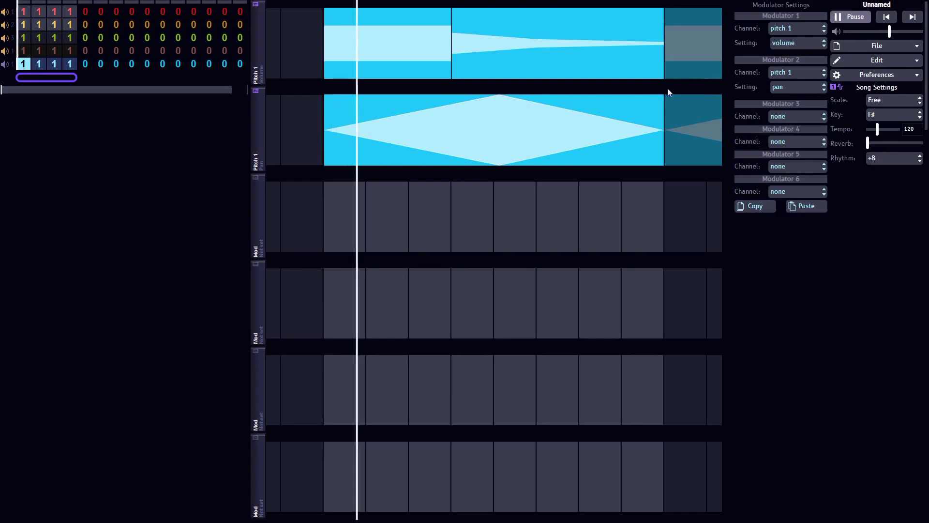
left_click(24, 16)
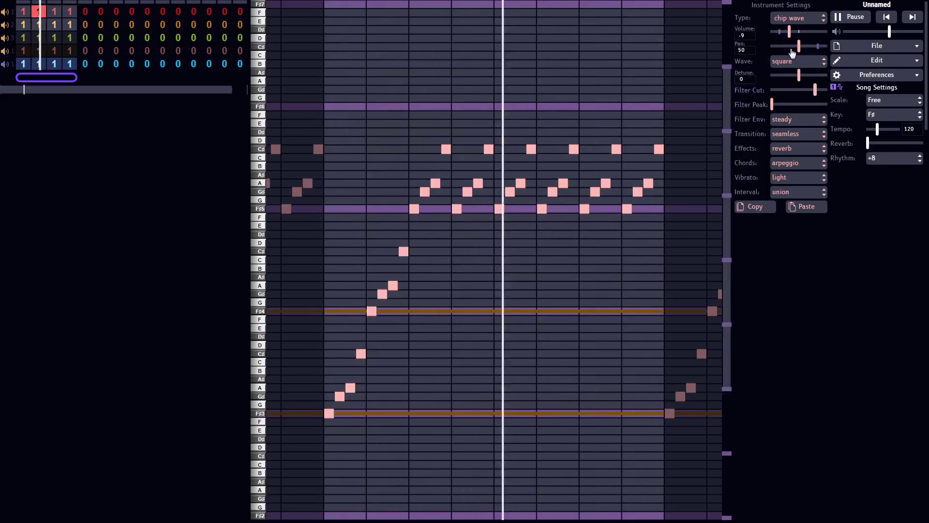
key("space")
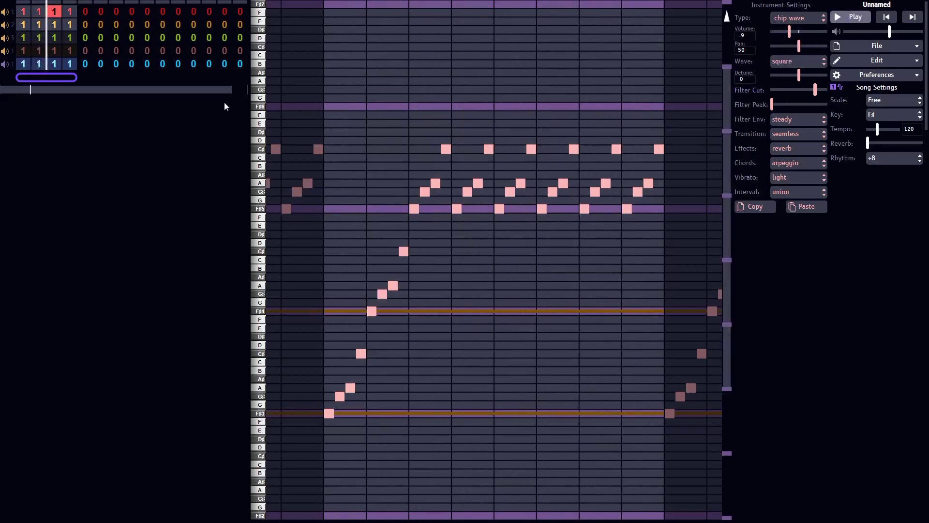
left_click(22, 64)
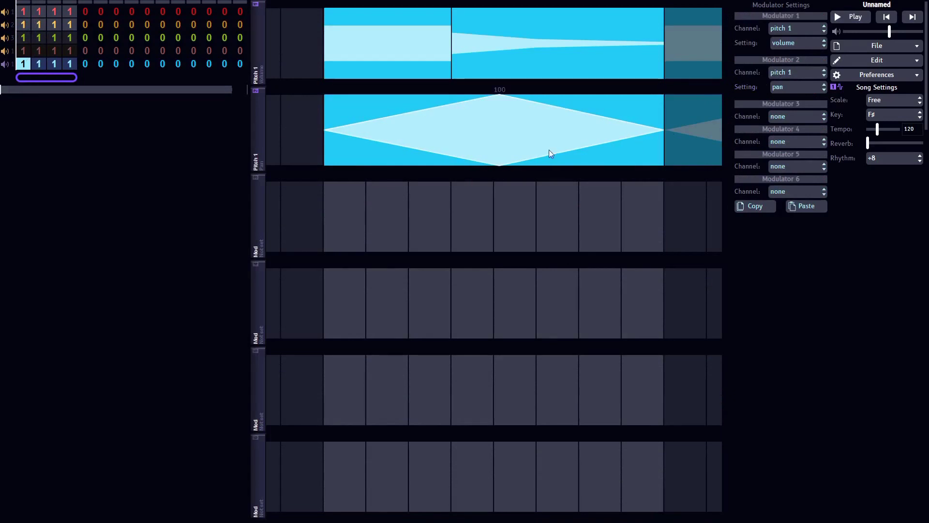
- Compress the pan note into the first beat, peaking at 100 halfway through the beat and returning to 0
left_click_drag(505, 123, 364, 141)
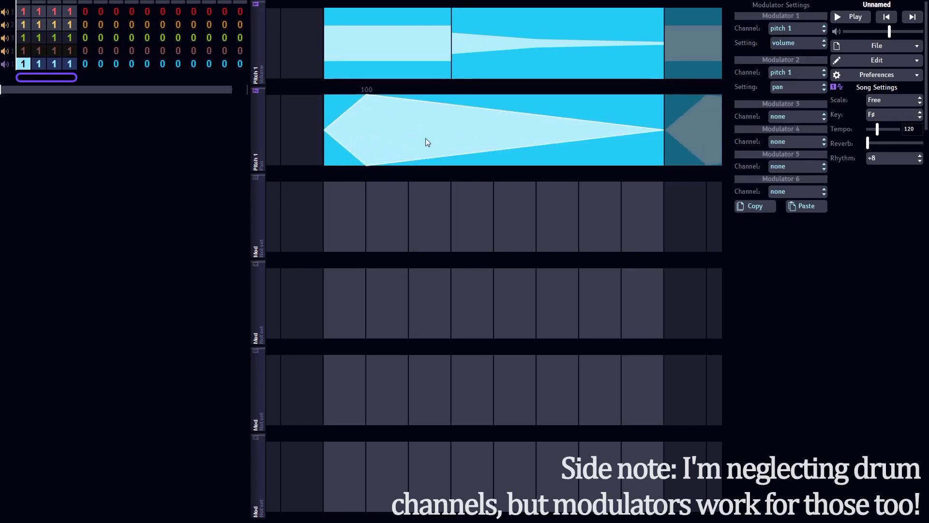
left_click_drag(663, 136, 341, 141)
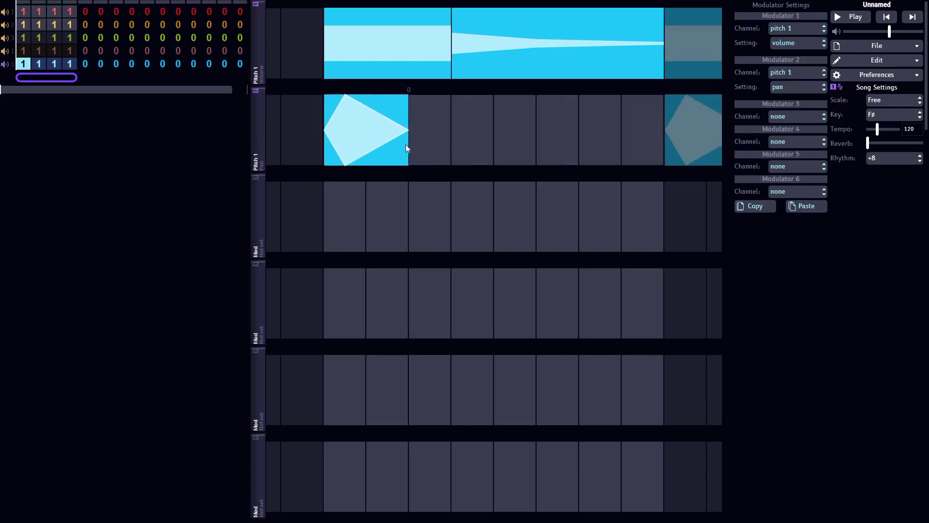
left_click_drag(406, 145, 364, 144)
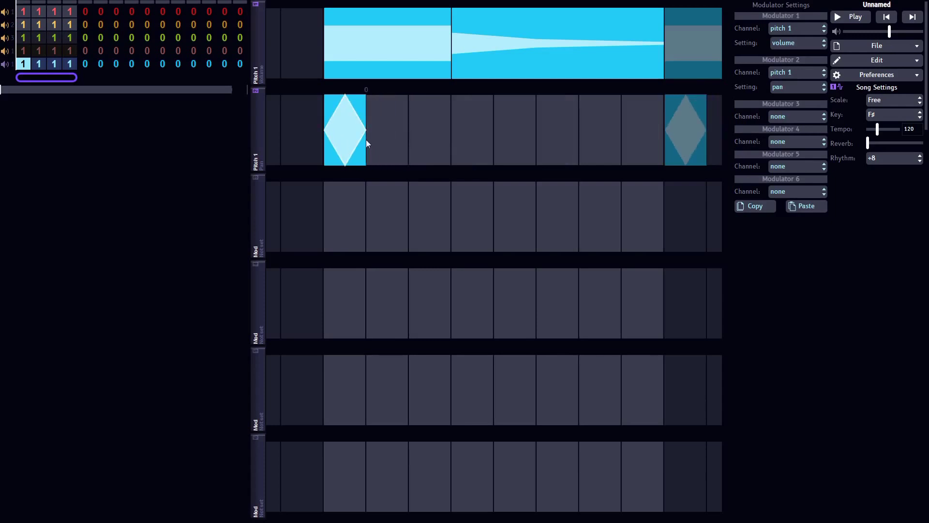
- Repeat the one-beat pan note in each of the bar's remaining seven beats
left_click(393, 135)
left_click(431, 135)
left_click(465, 135)
left_click(515, 136)
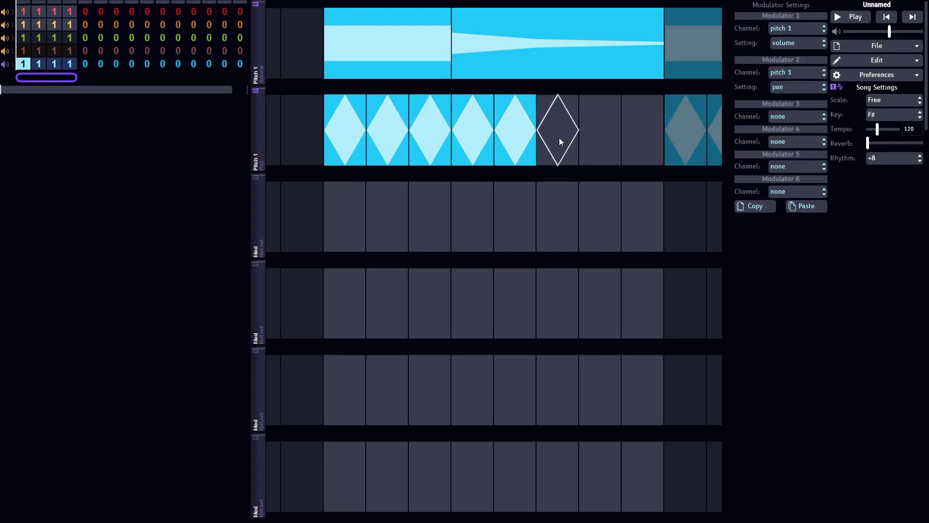
left_click(559, 137)
left_click(600, 135)
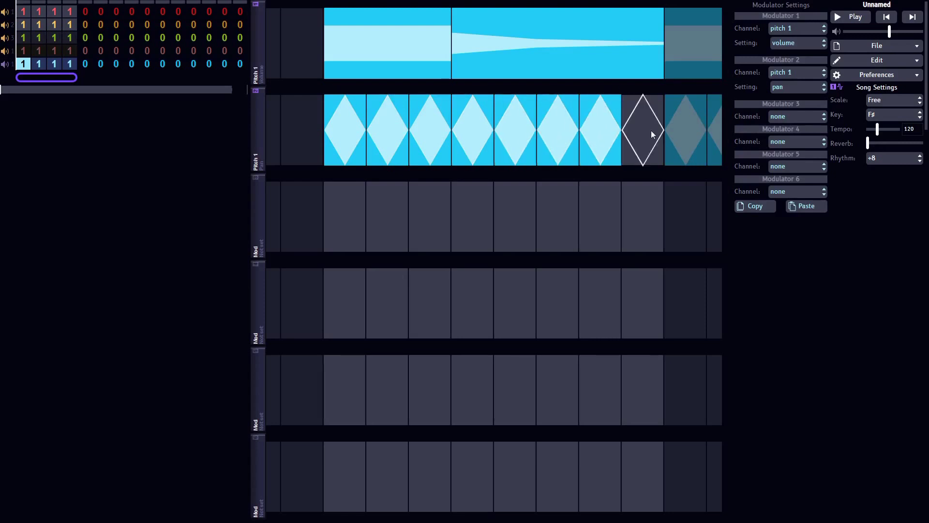
left_click(650, 130)
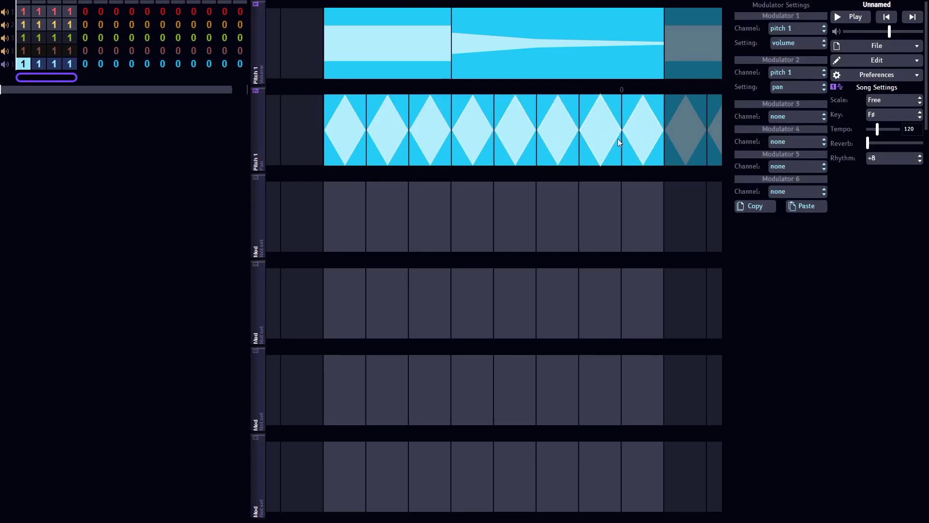
- Play the song while viewing pitch 1's settings to follow the pan indicator, pause, and return to the mod channel's bar 1
left_click(838, 20)
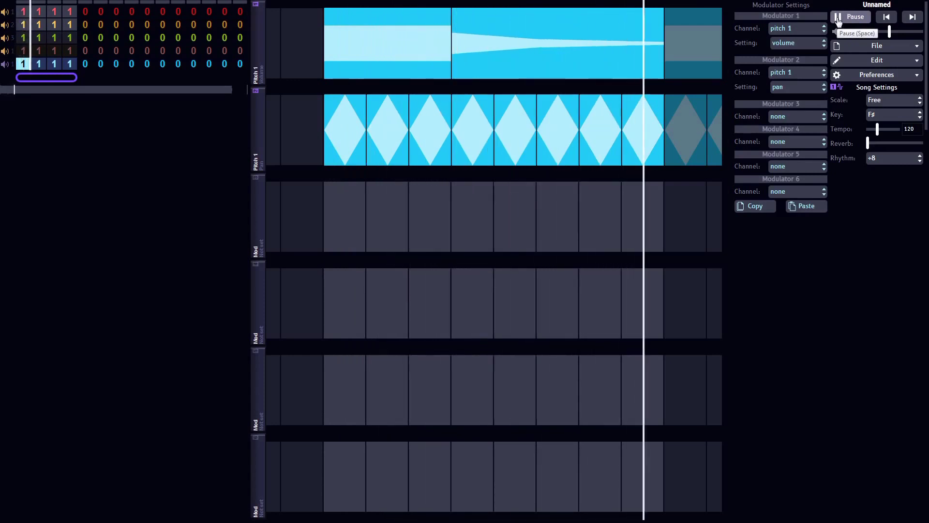
key("Up")
key("Up")
key("Up")
key("Up")
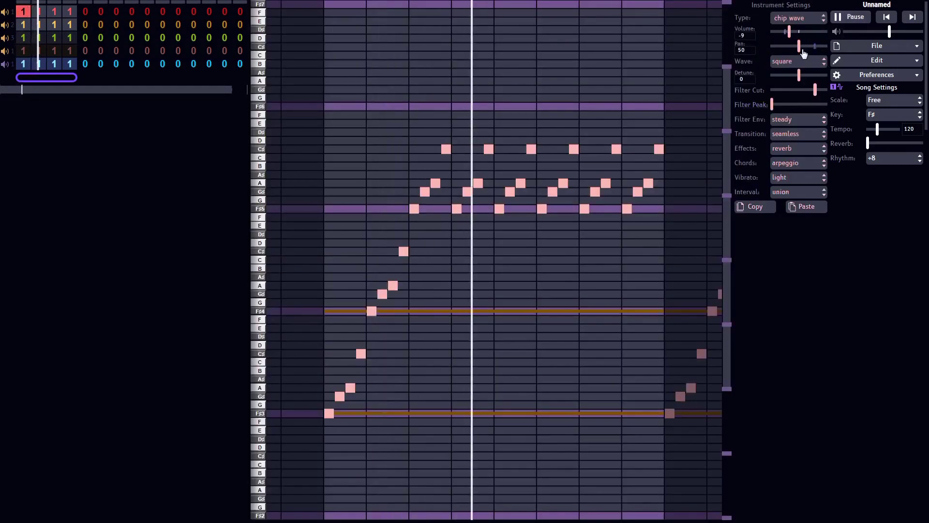
left_click(840, 20)
left_click(23, 64)
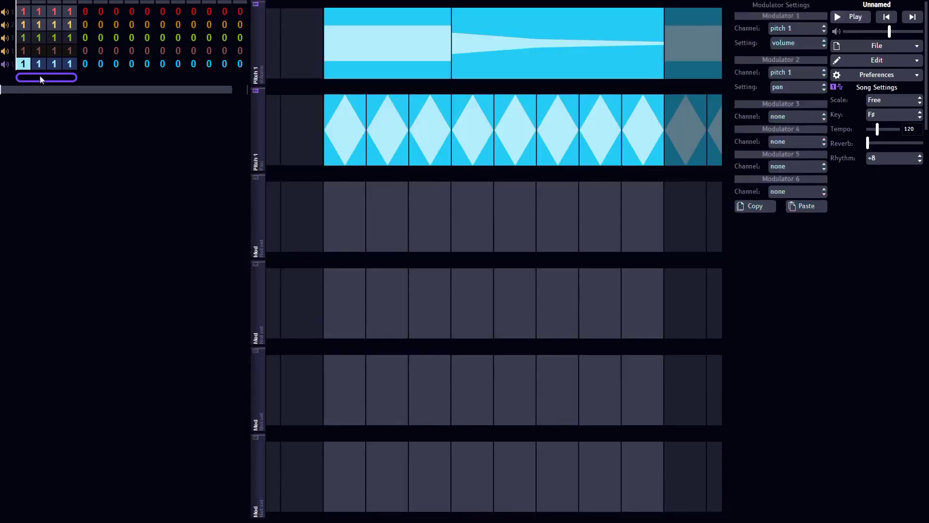
- Assign Modulator 3 to channel pitch 1 with the filter cut setting
left_click(779, 120)
left_click(785, 147)
left_click(794, 135)
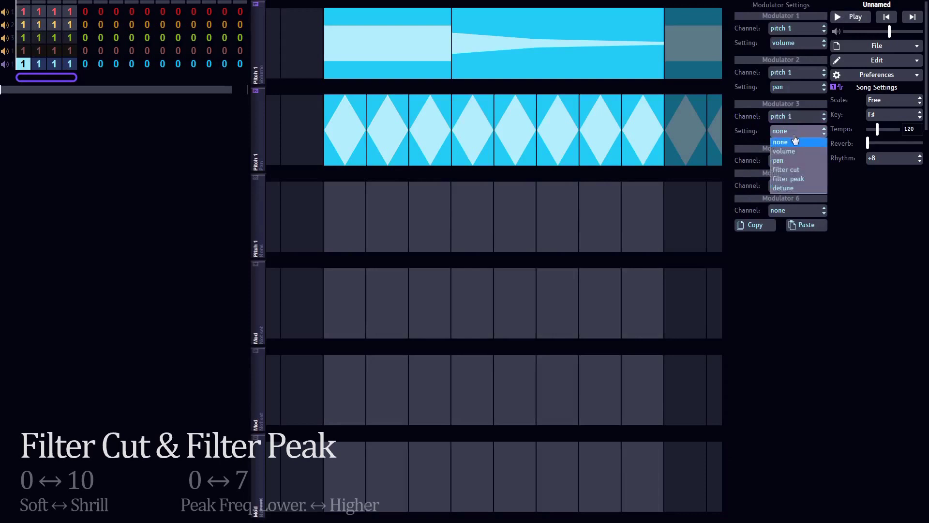
left_click(793, 169)
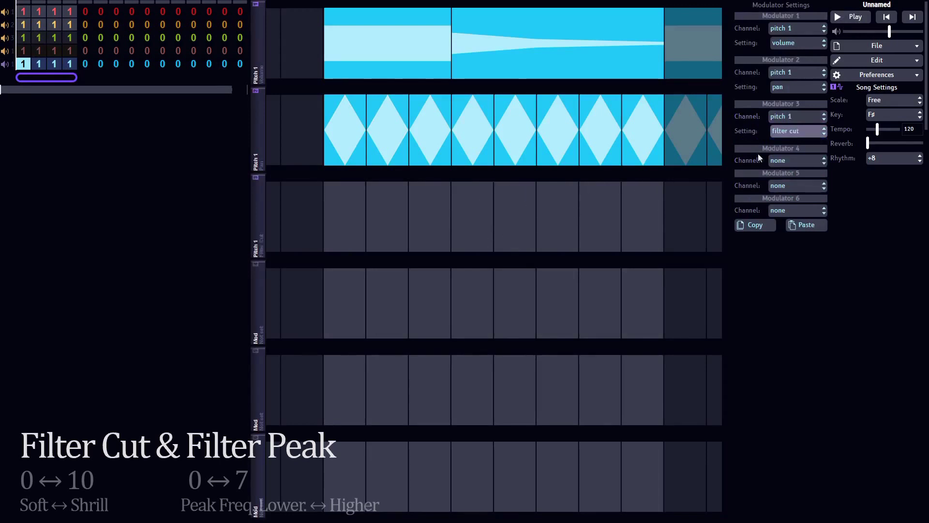
- Assign Modulator 4 to channel pitch 1 with the filter peak setting
left_click(784, 160)
left_click(787, 191)
left_click(787, 176)
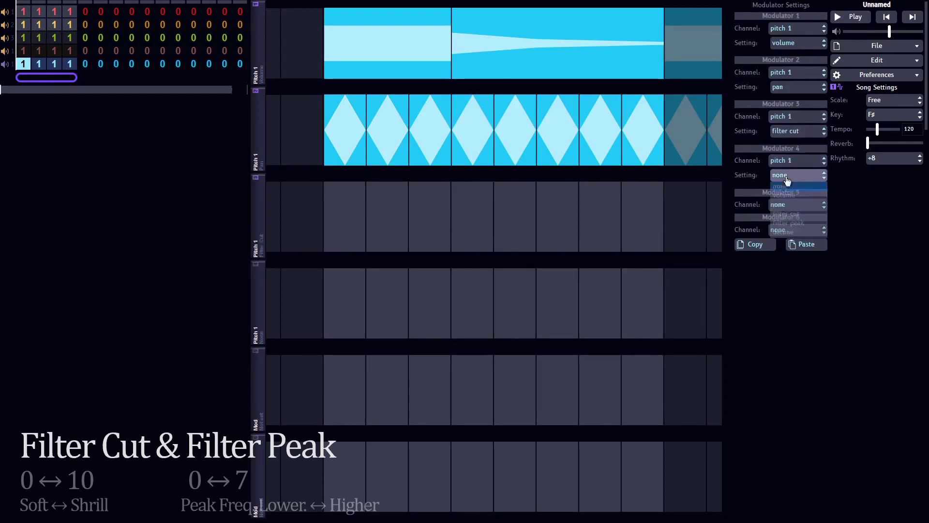
left_click(789, 222)
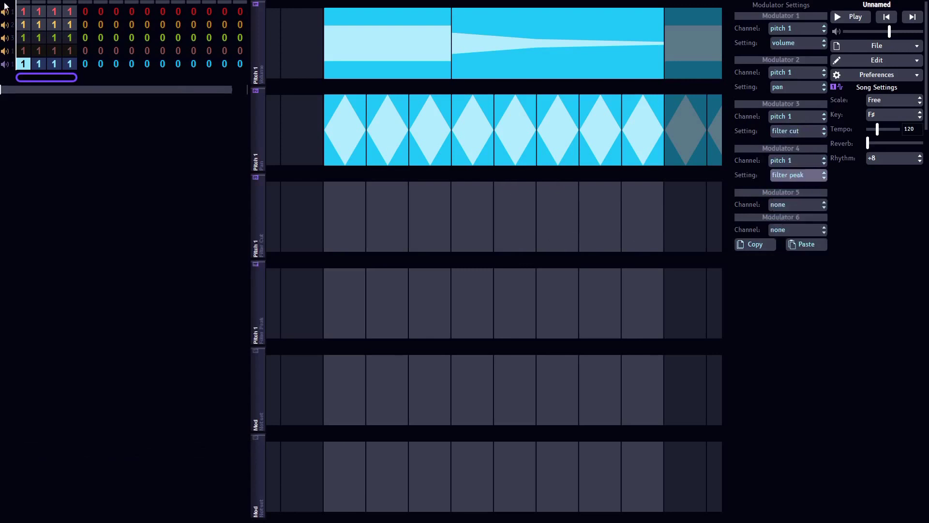
- Sweep pitch 1's filter cut and filter peak through their ranges and return both to their starting values
left_click(23, 12)
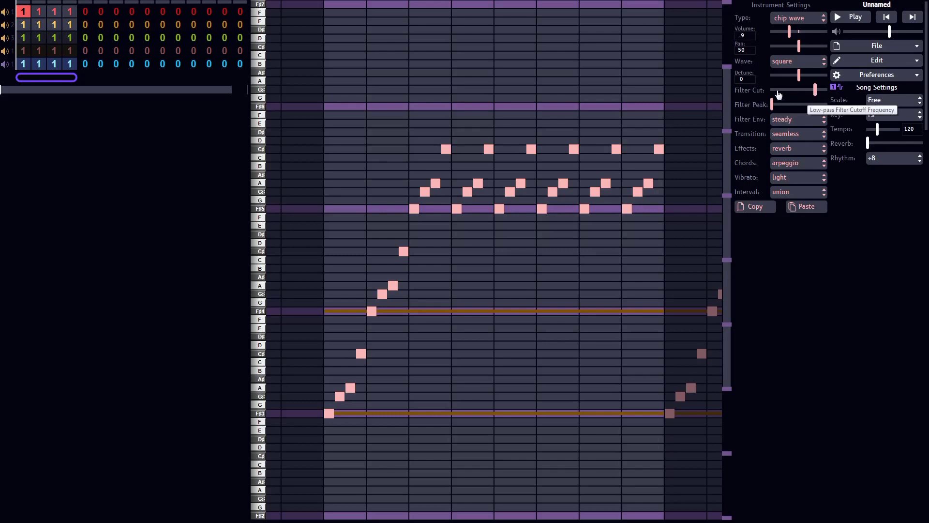
left_click_drag(815, 93, 830, 93)
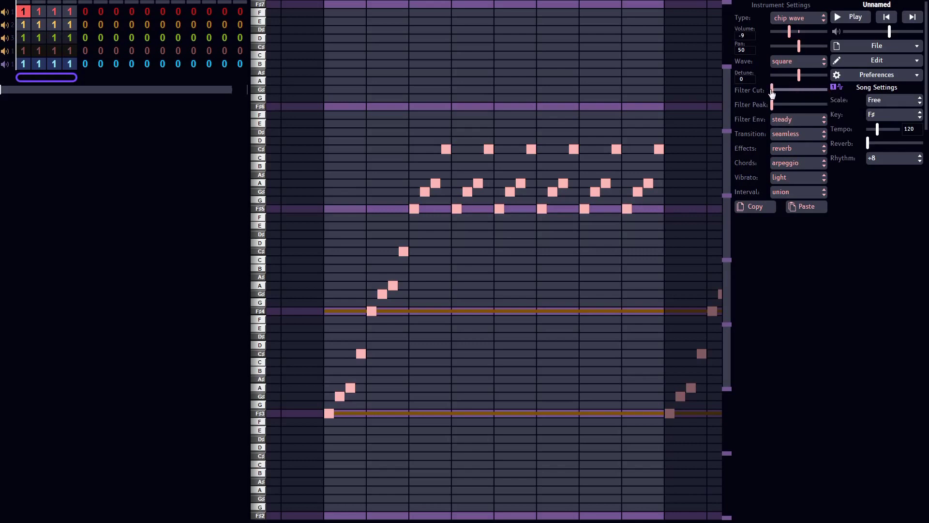
left_click_drag(781, 95, 819, 99)
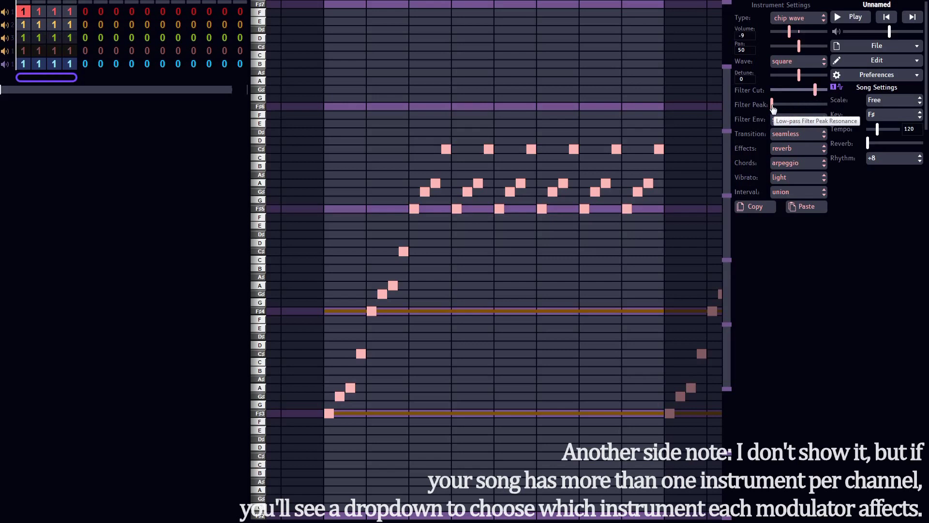
left_click_drag(773, 107, 801, 111)
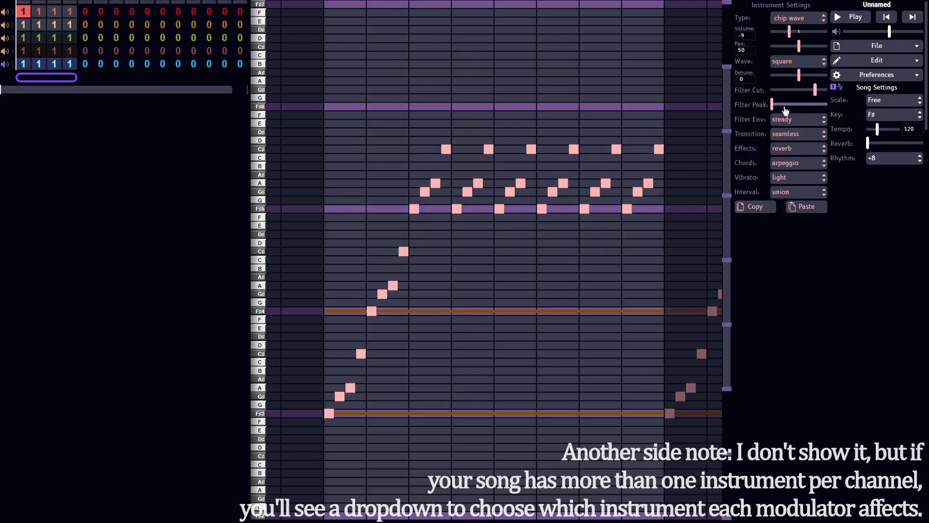
- In the mod channel's bar 1, draw a bar-long filter cut note rising from 0 to 10
left_click(24, 65)
left_click_drag(328, 218, 597, 211)
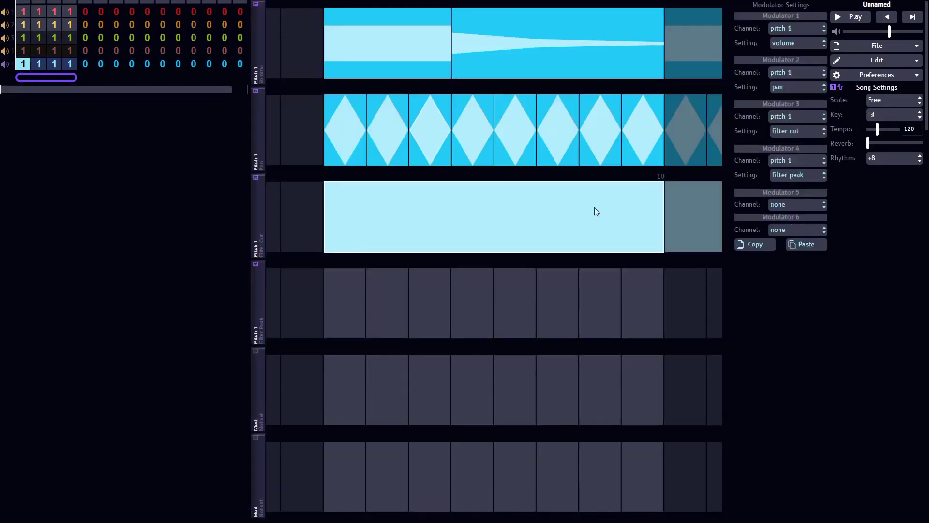
left_click_drag(349, 201, 301, 301)
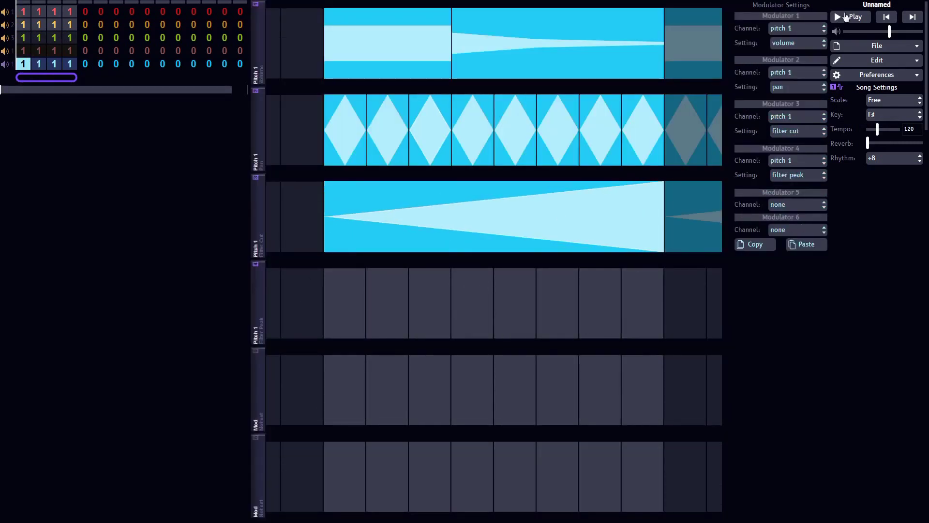
- Play the song, reshape the filter cut note to reach 10 in the fifth beat and hold there, and pause
left_click(846, 17)
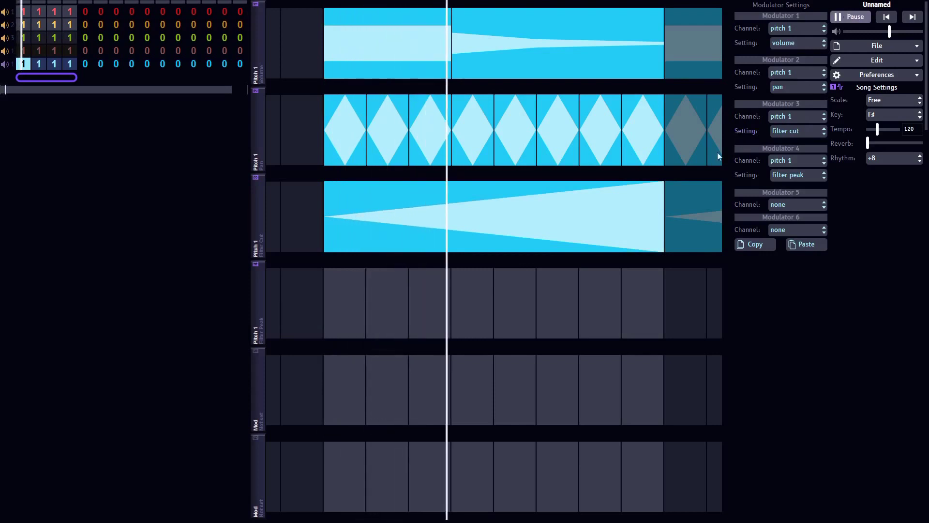
left_click_drag(534, 222, 509, 192)
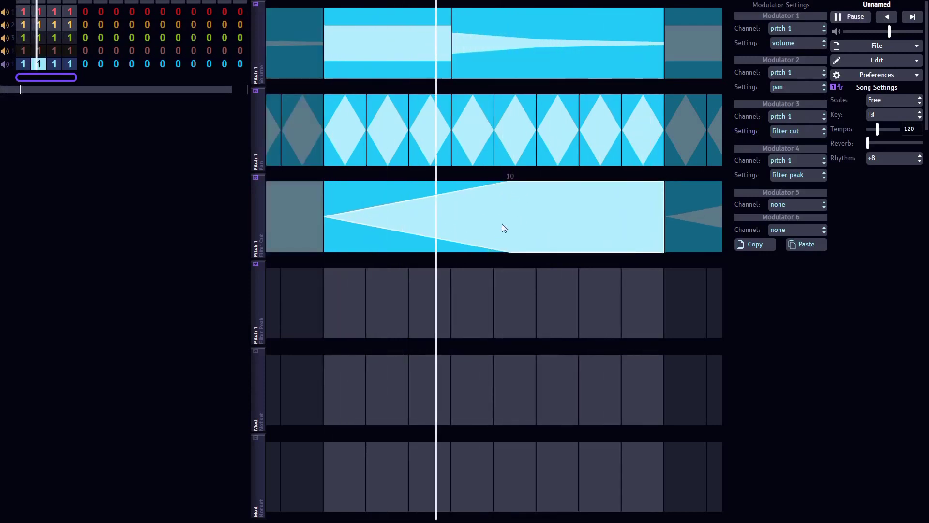
left_click(851, 17)
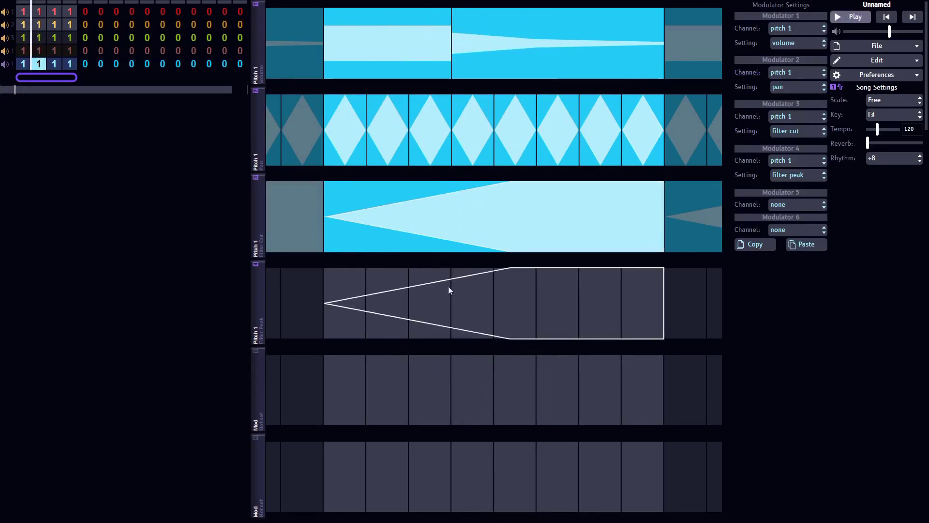
- Add a bar-long filter peak note for Modulator 4 held at 7 and start playback
left_click(429, 302)
left_click_drag(340, 320, 326, 266)
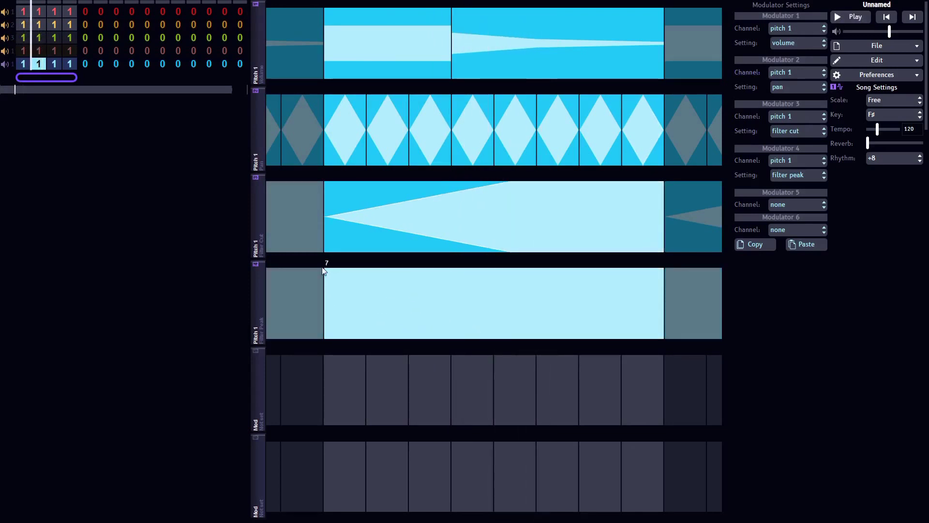
left_click(845, 17)
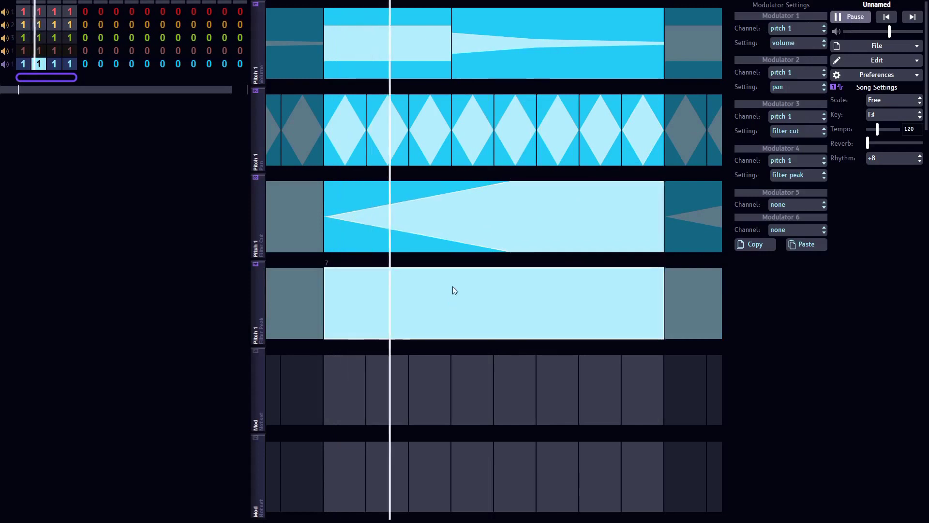
- Make the filter peak note fall from 7 in the third beat to 1 in the fourth, rise back to 7 in the seventh, and pause
left_click_drag(454, 289, 606, 263)
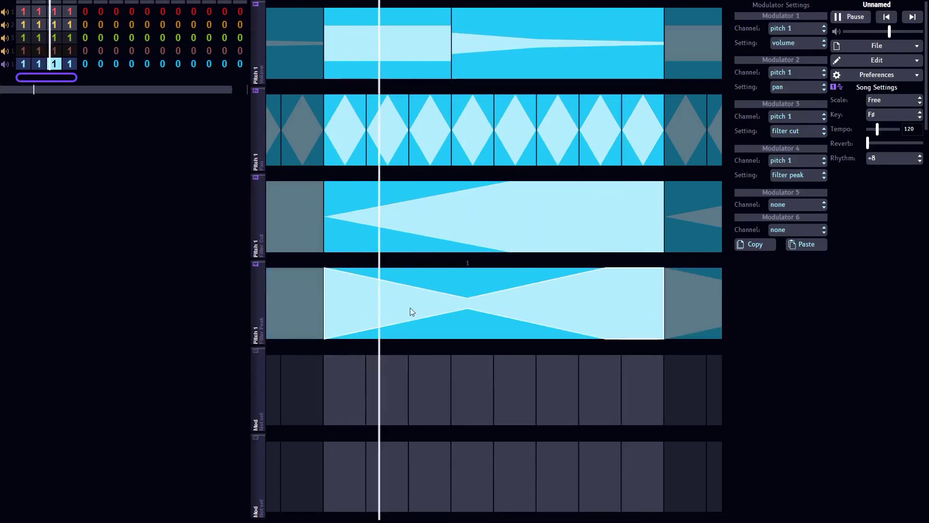
left_click_drag(410, 307, 421, 267)
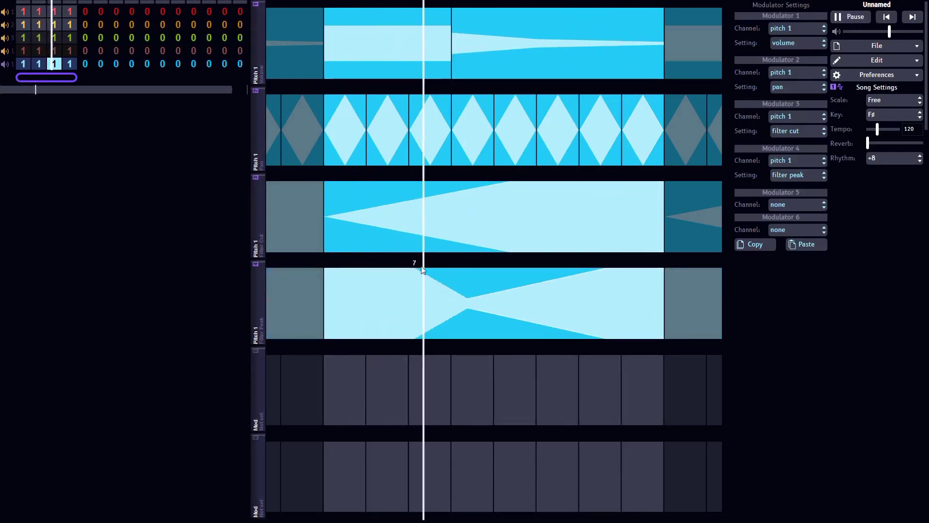
left_click(850, 17)
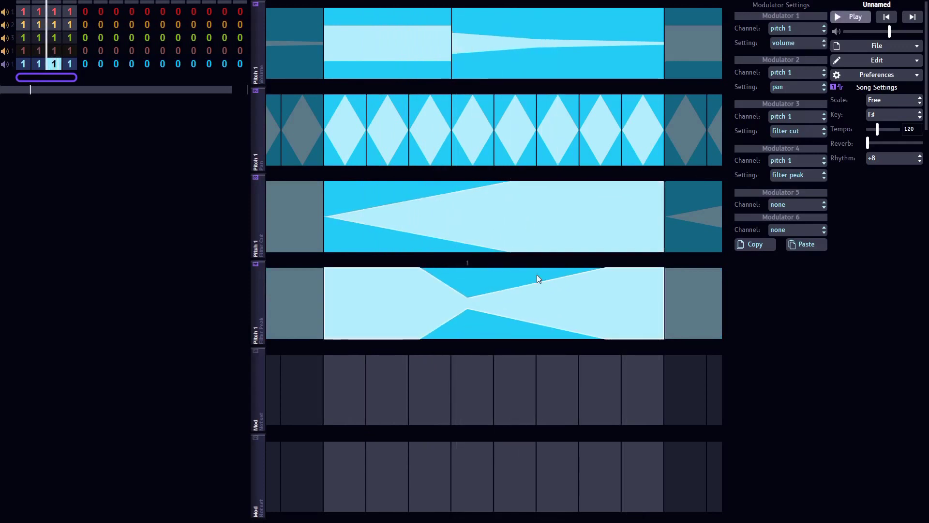
- Assign Modulator 5 to channel pitch 1 with the detune setting
left_click(793, 208)
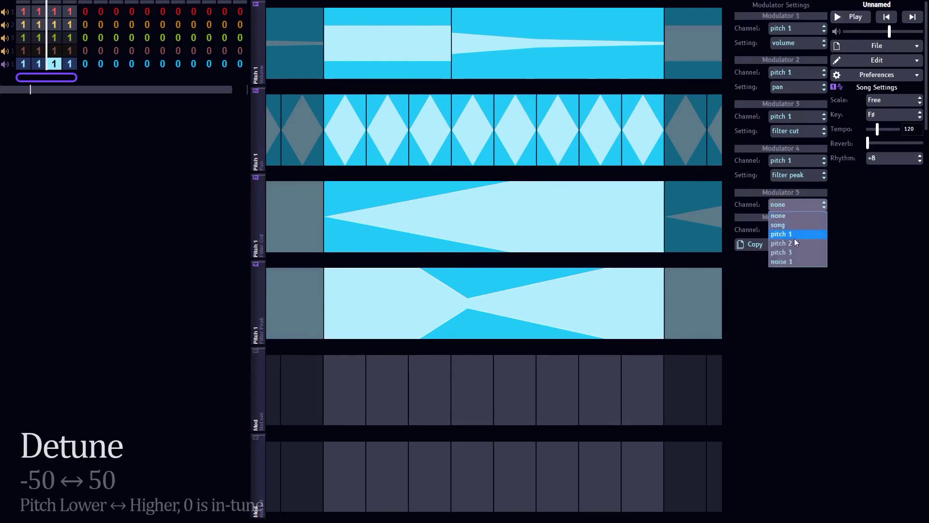
left_click(791, 237)
left_click(789, 219)
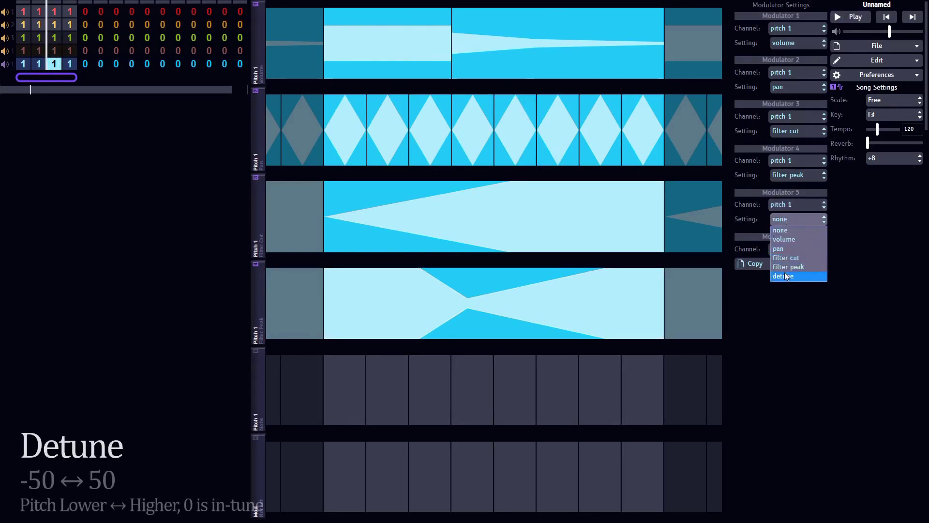
left_click(785, 275)
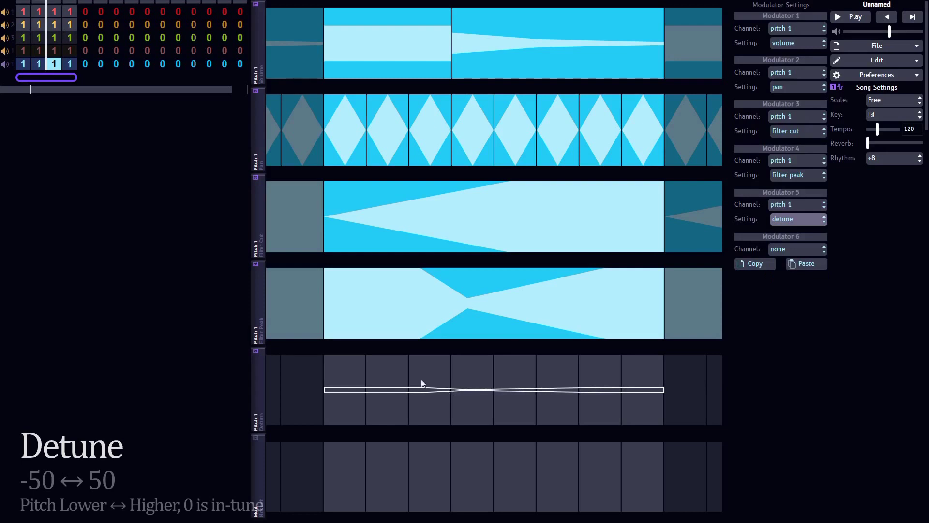
- Fill Modulator 5's bar with eight one-beat detune notes, each rising from mid-range to 50, and play the song briefly
mouse_move(422, 384)
left_mouse_down()
mouse_move(657, 397)
mouse_move(336, 377)
mouse_move(318, 392)
mouse_move(311, 422)
mouse_move(310, 414)
left_mouse_up()
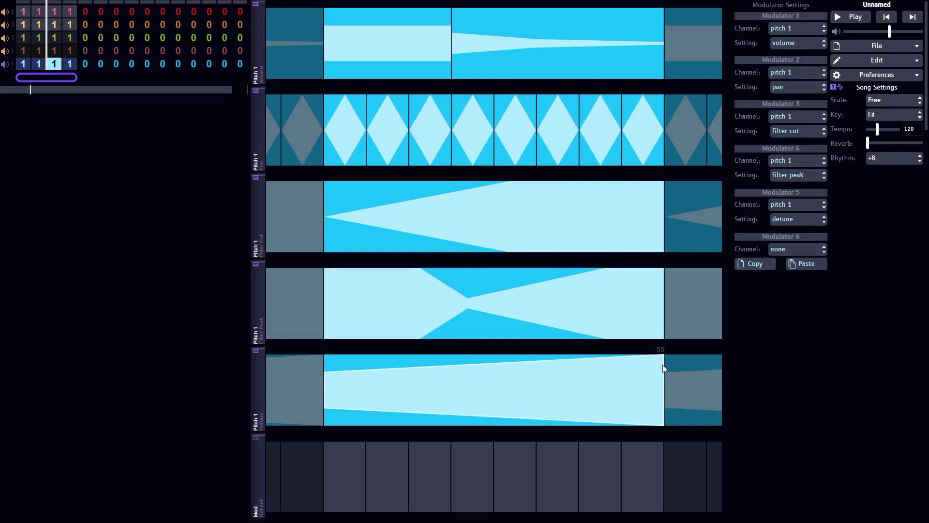
mouse_move(663, 364)
left_mouse_down()
mouse_move(663, 375)
mouse_move(663, 356)
left_mouse_up()
mouse_move(335, 382)
left_mouse_down()
mouse_move(627, 388)
mouse_move(327, 379)
left_mouse_up()
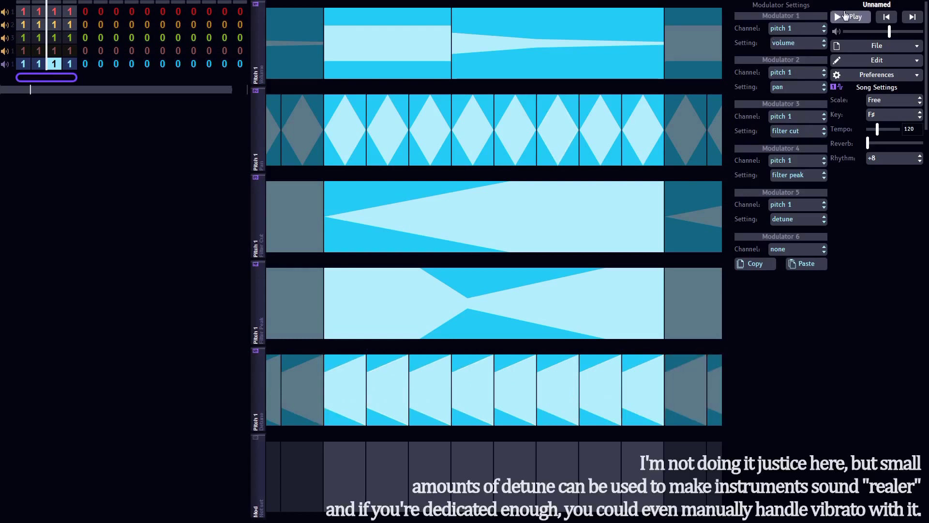
left_click(845, 16)
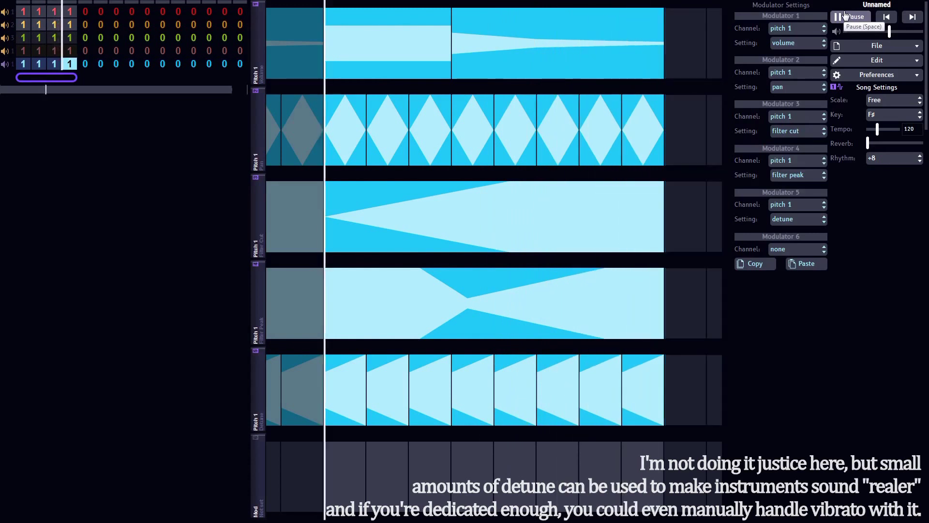
left_click(845, 16)
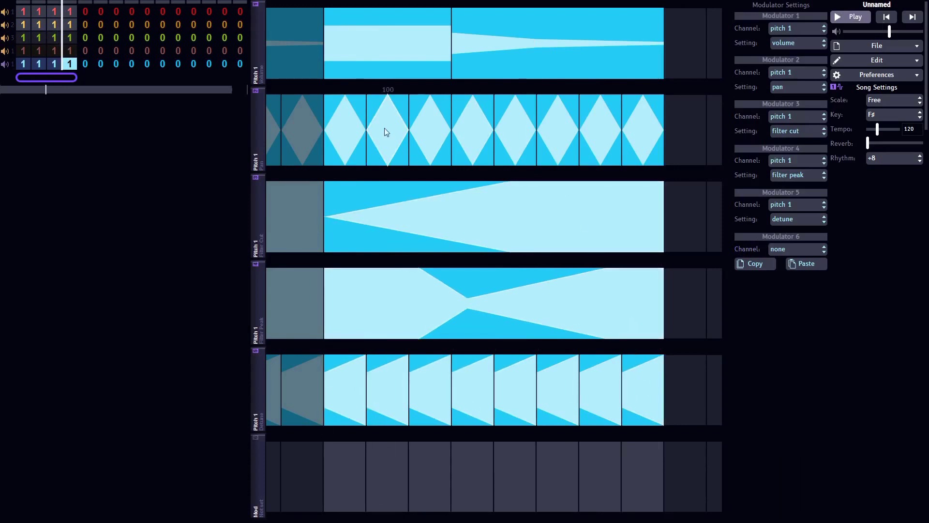
- Open pitch 1's bar 4 and change its instrument type to pulse width
left_click(69, 11)
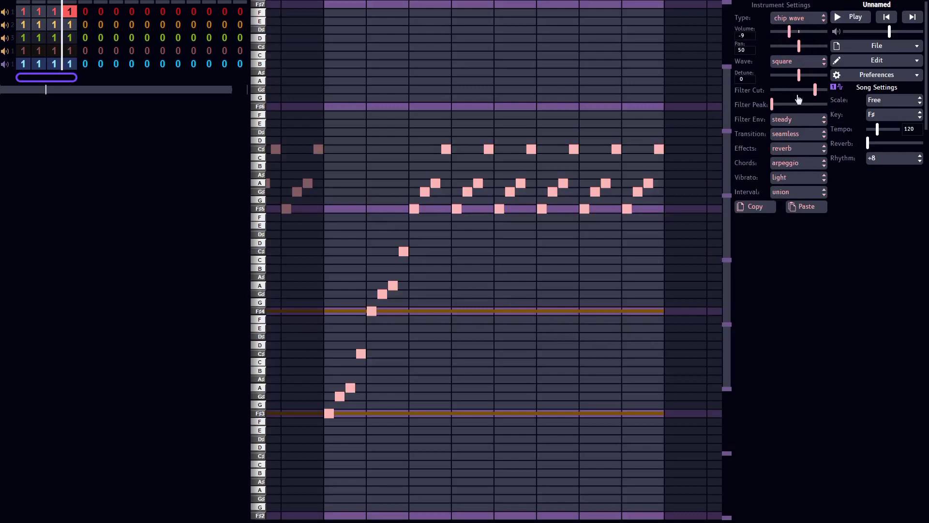
left_click(794, 62)
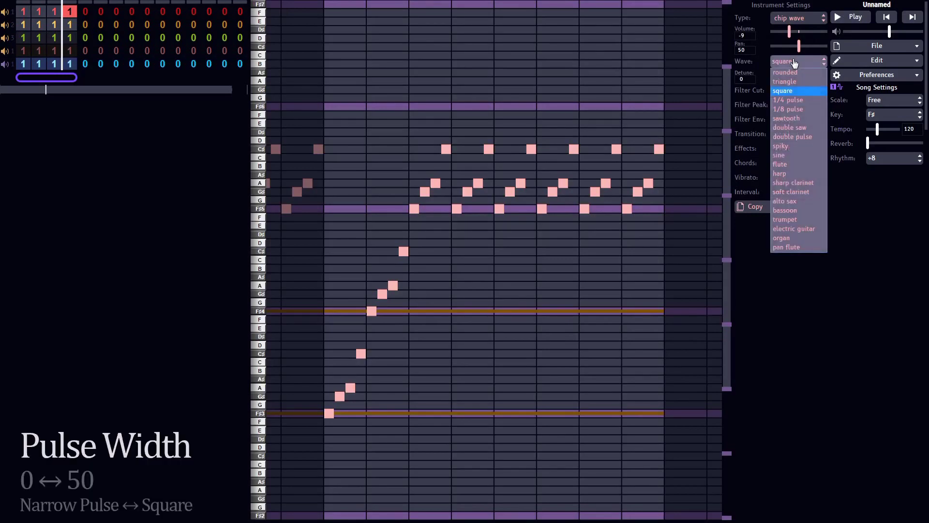
left_click(791, 90)
left_click(791, 19)
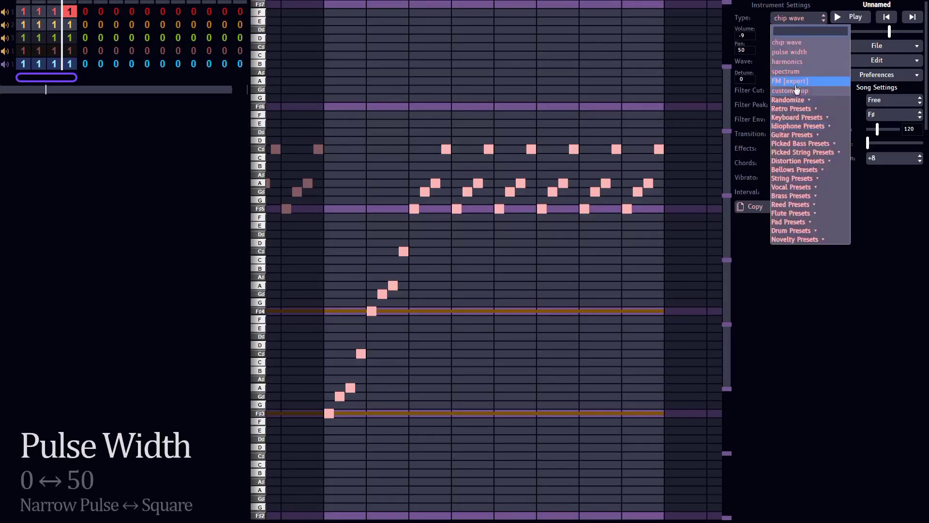
left_click(790, 52)
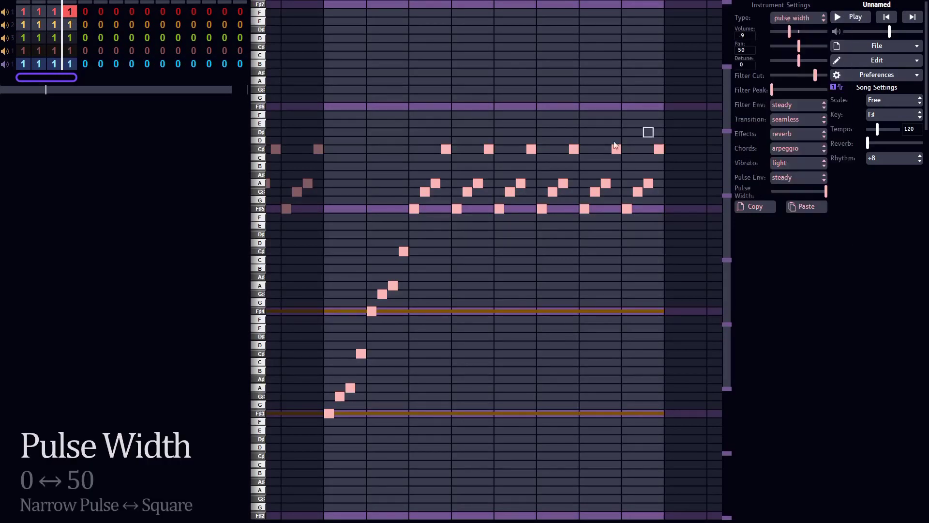
- Assign Modulator 6 in the mod channel's bar 4 to channel pitch 1 with the pulse width setting
left_click(65, 66)
left_click(796, 249)
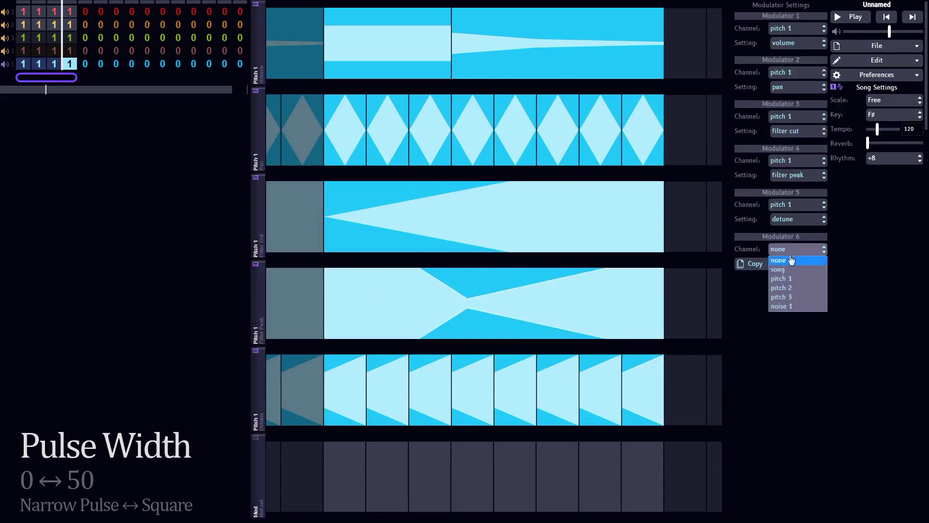
left_click(783, 275)
left_click(786, 265)
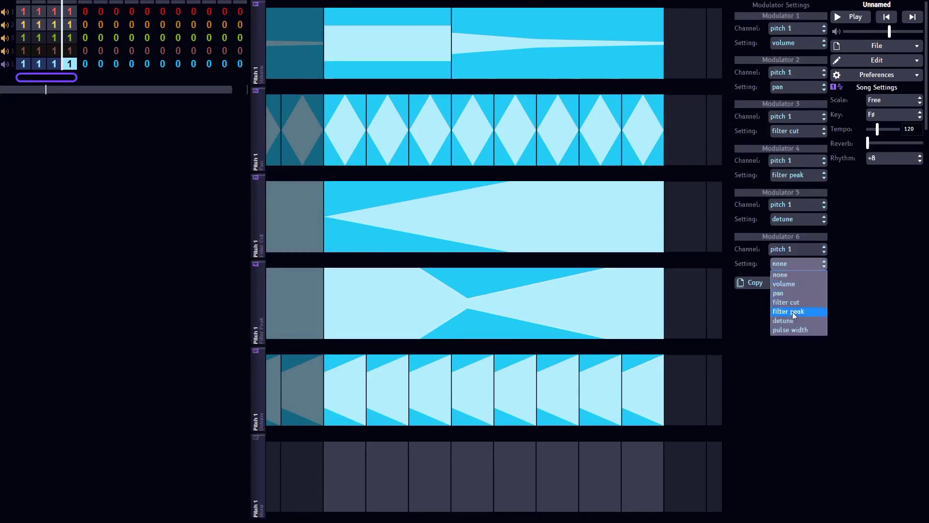
left_click(794, 330)
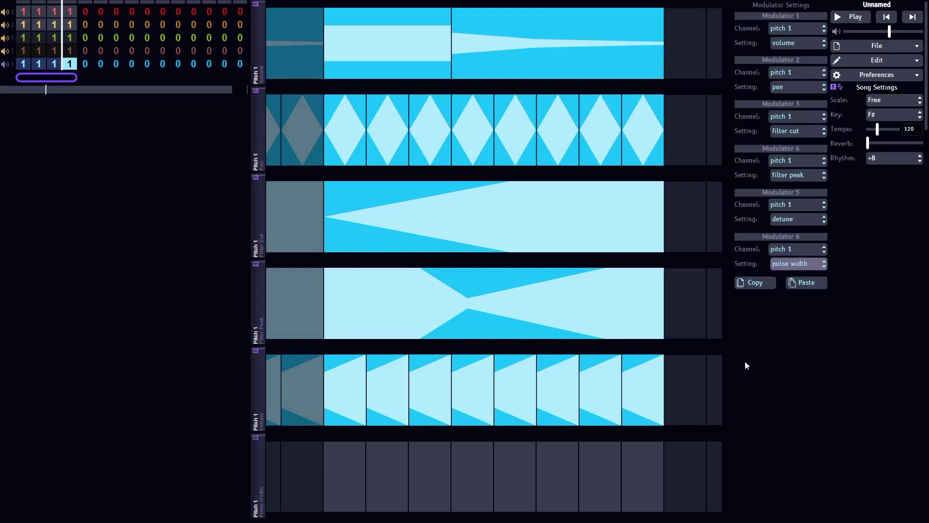
- Draw a full-bar pulse width note in Modulator 6 rising from near 0 to the maximum, and play the bar briefly
left_click(326, 463)
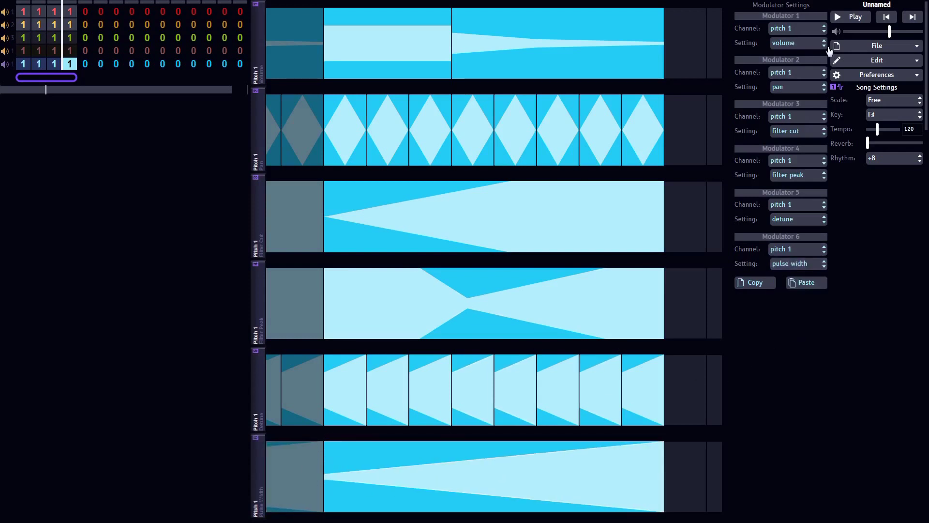
left_click(850, 24)
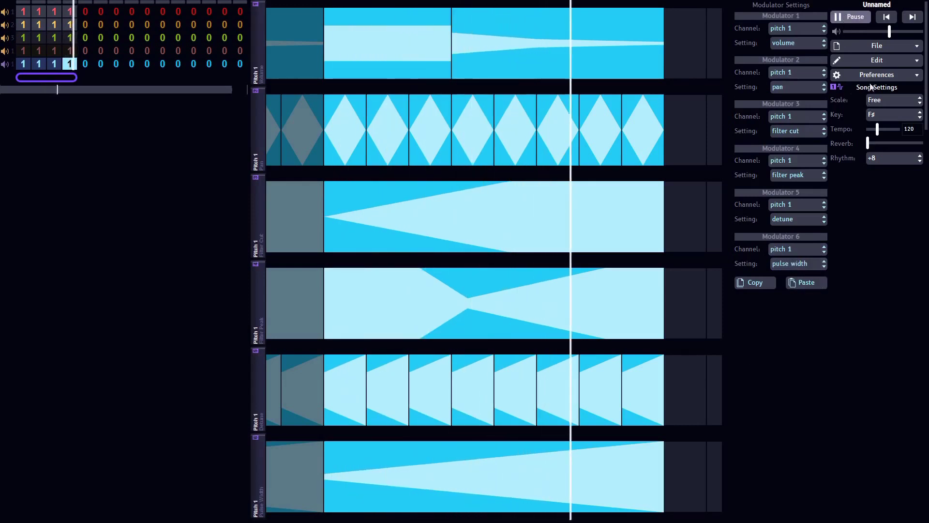
left_click(857, 21)
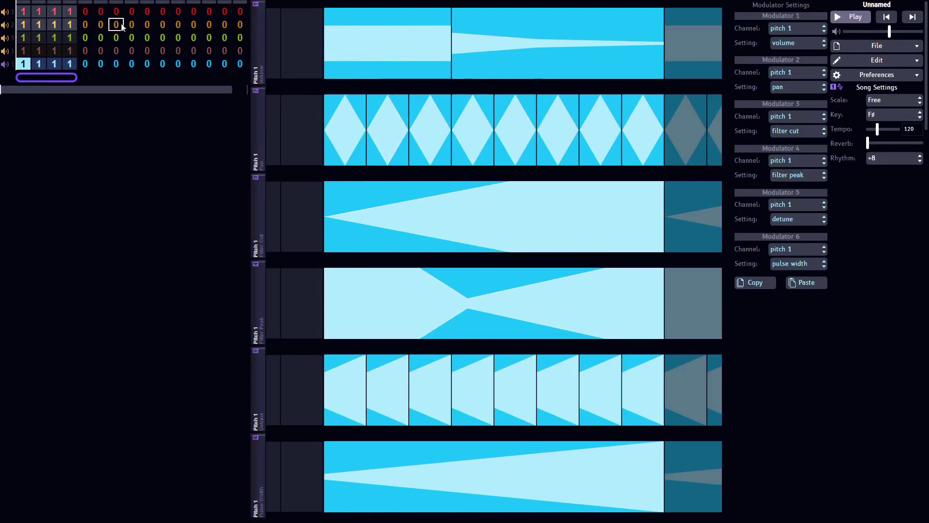
- Return to pitch 1's bar 4 and change its instrument type to FM [expert]
left_click(70, 11)
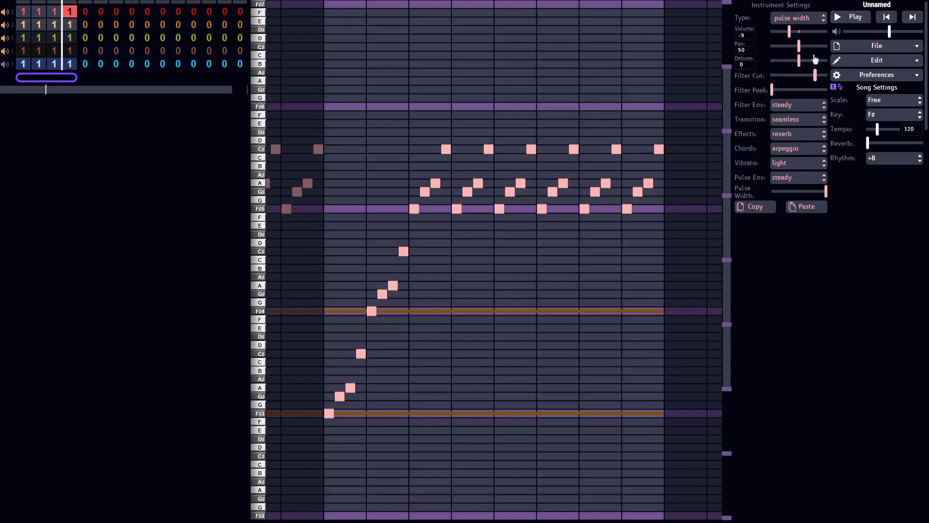
left_click(69, 68)
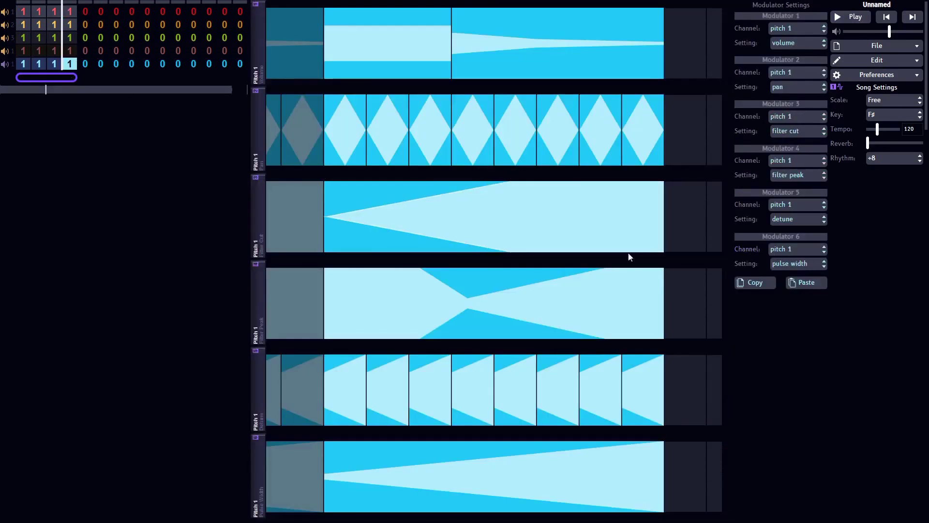
left_click(69, 11)
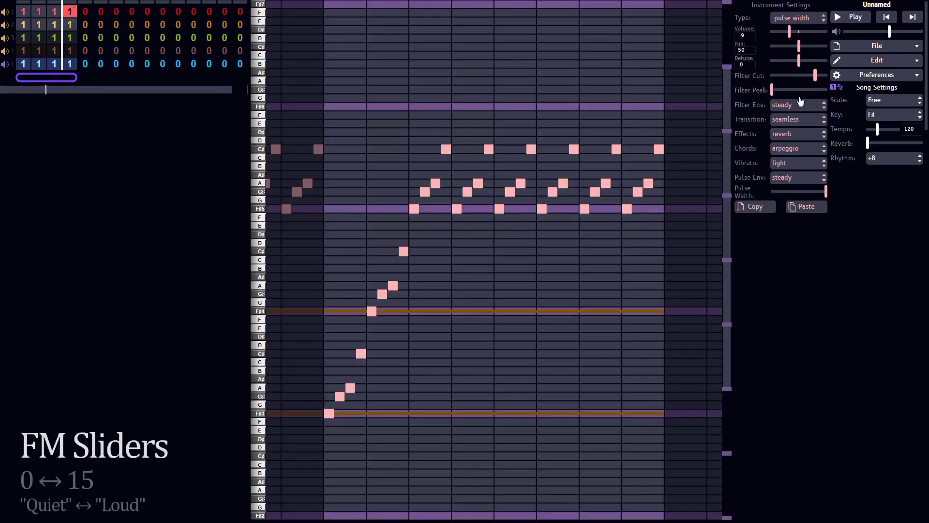
left_click(787, 20)
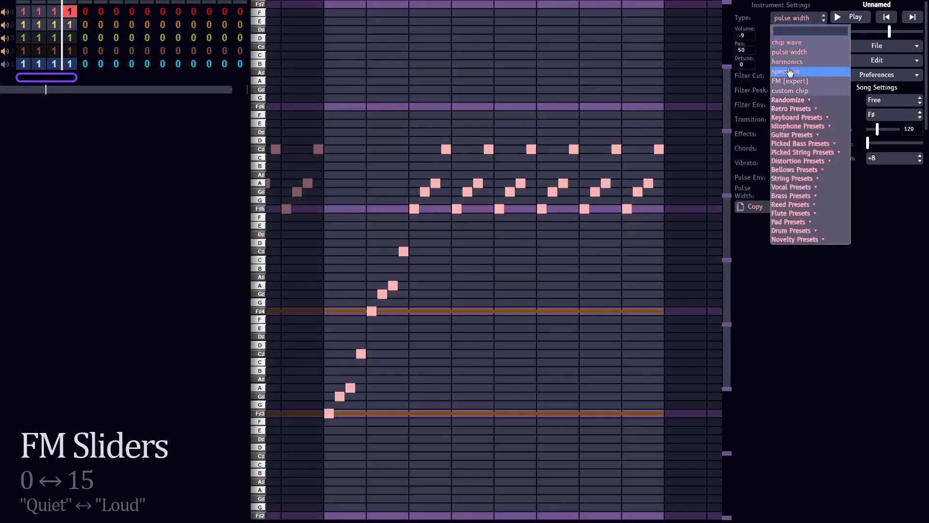
left_click(789, 81)
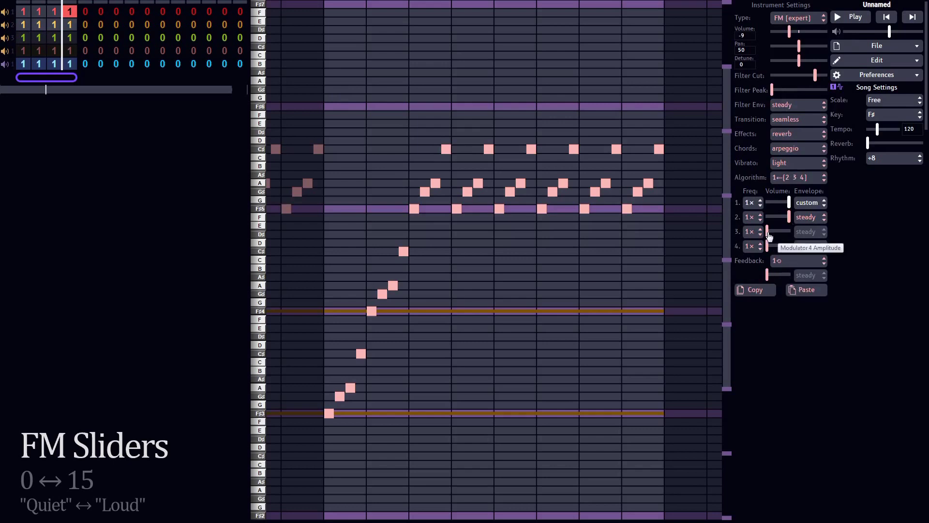
- Set the channels of Modulators 5, 6 and 4 in the mod channel to none
left_click(75, 68)
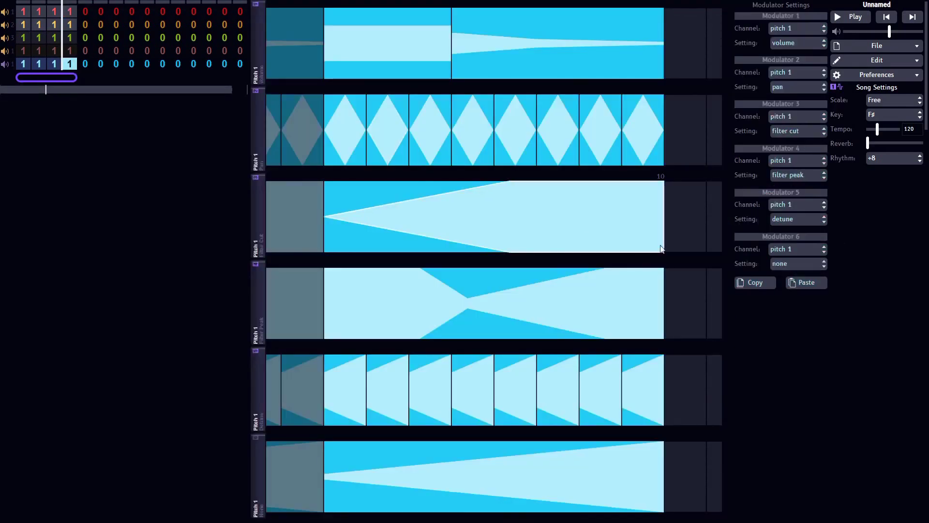
left_click(797, 206)
left_click(794, 216)
left_click(791, 233)
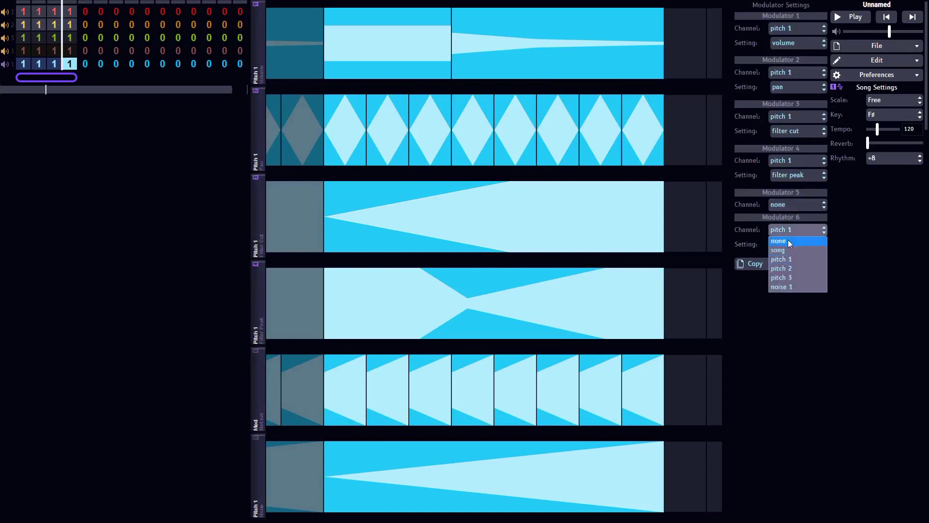
left_click(788, 239)
left_click(785, 164)
left_click(782, 172)
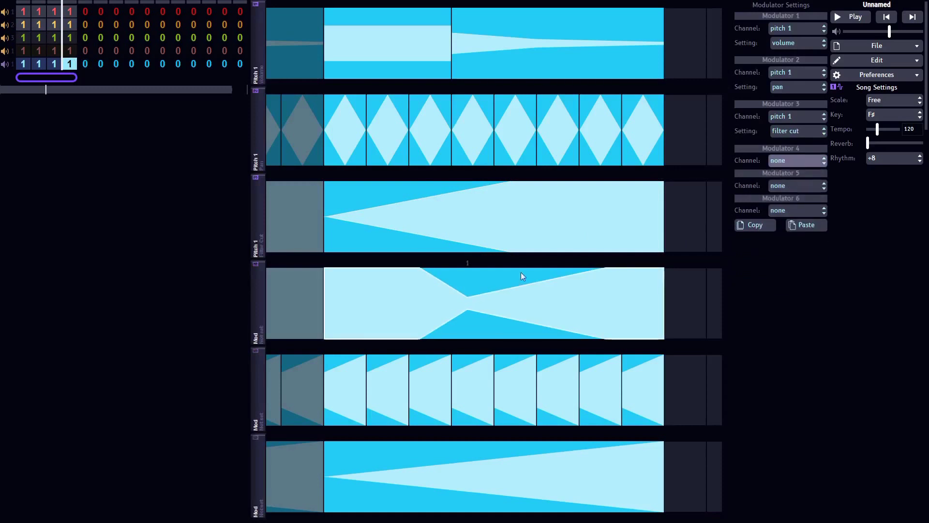
- Delete the leftover notes in the bars of Modulators 4, 5 and 6
left_click_drag(388, 375, 691, 379)
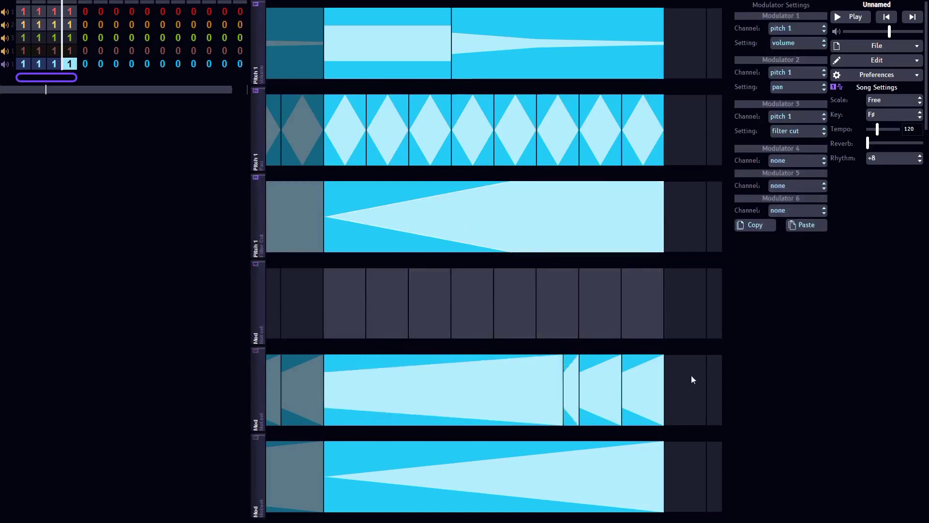
left_click(594, 399)
left_click(563, 467)
- Assign Modulator 4 to channel pitch 1 with the fm slider 1 setting
left_click(794, 160)
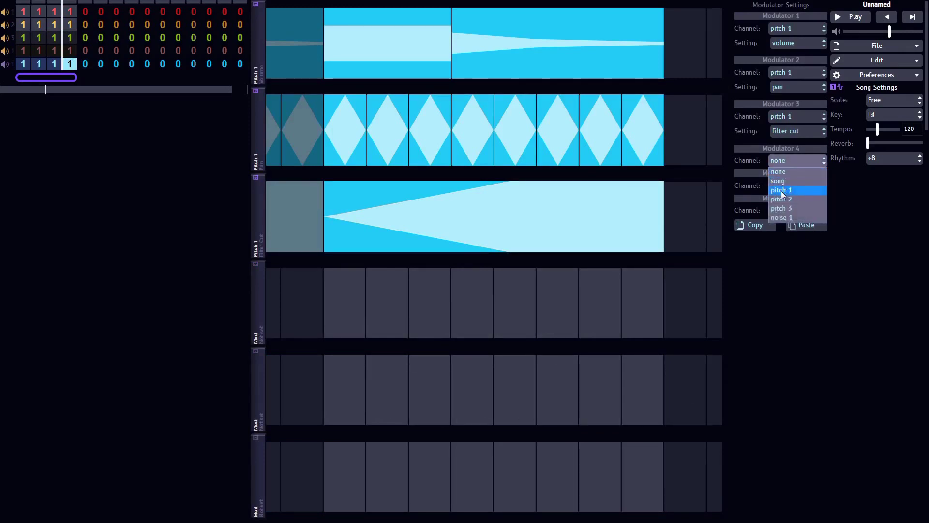
left_click(781, 190)
left_click(788, 176)
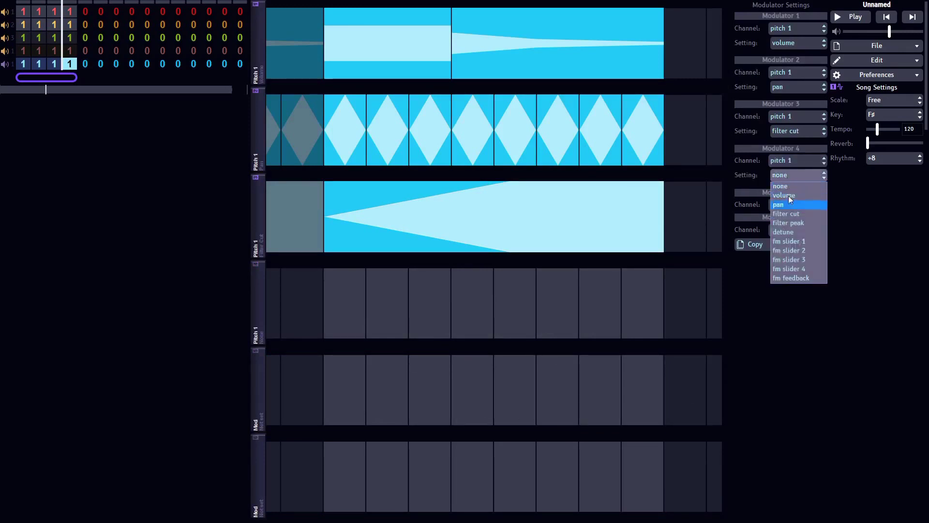
left_click(787, 241)
- Draw a full-bar note in Modulator 4 rising from 0 to 15 by mid-bar and holding 15 to the end
left_click(409, 274)
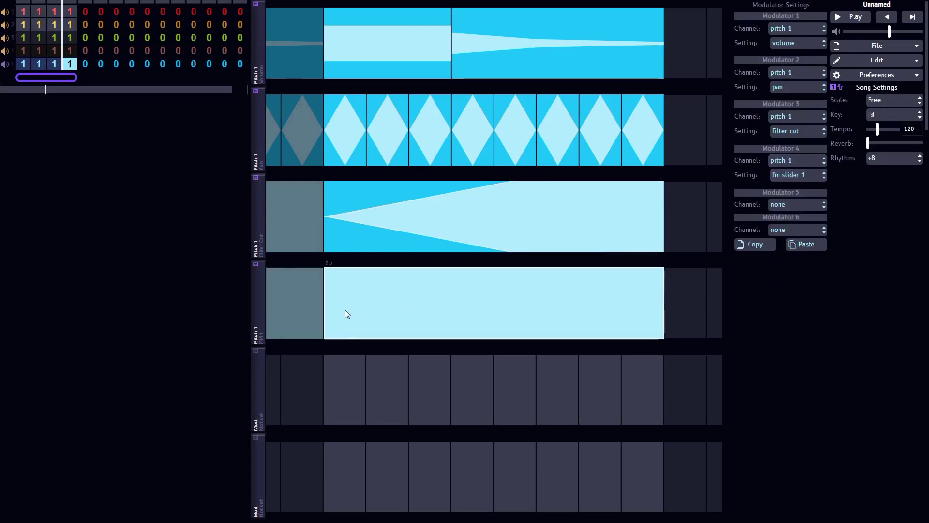
left_click_drag(345, 310, 307, 346)
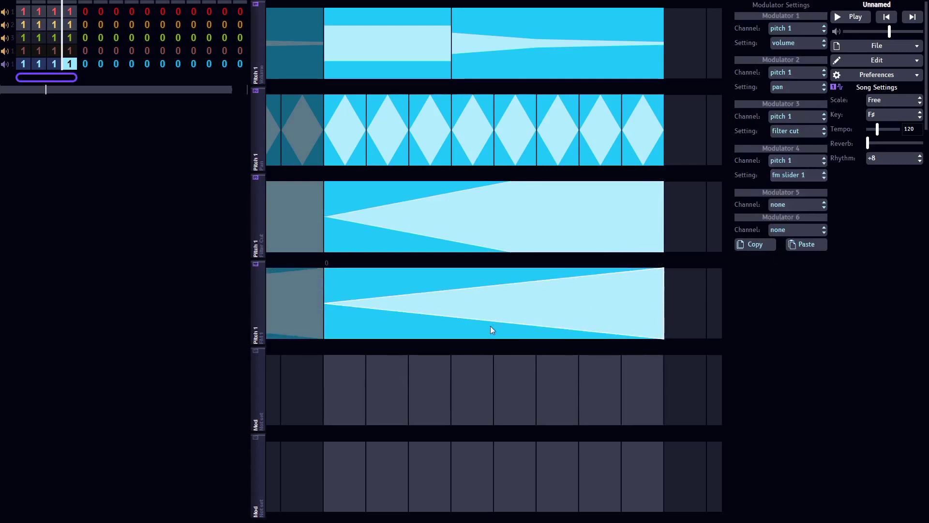
left_click_drag(498, 313, 498, 267)
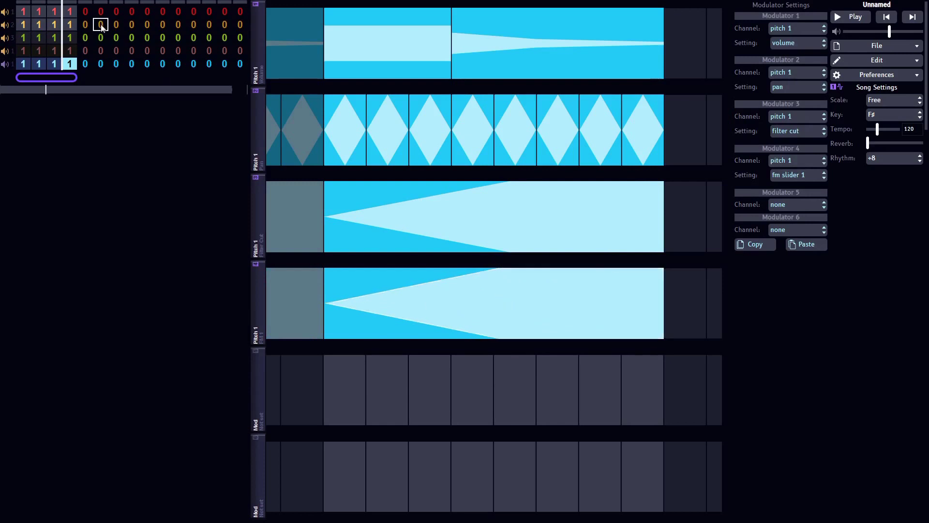
- Compare operator 1's volume slider in pitch 1's FM instrument with the fm slider 1 curve in Modulator 4
left_click(69, 11)
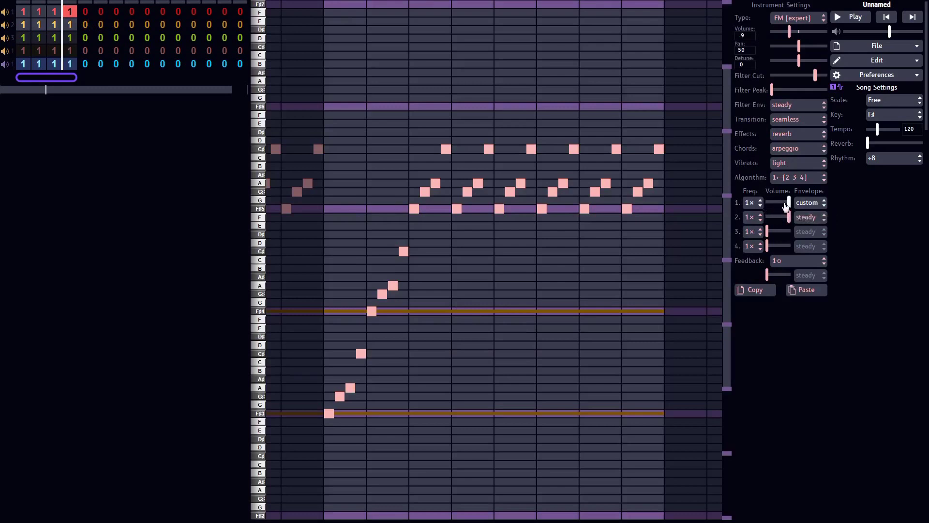
left_click_drag(789, 204, 791, 204)
left_click(70, 63)
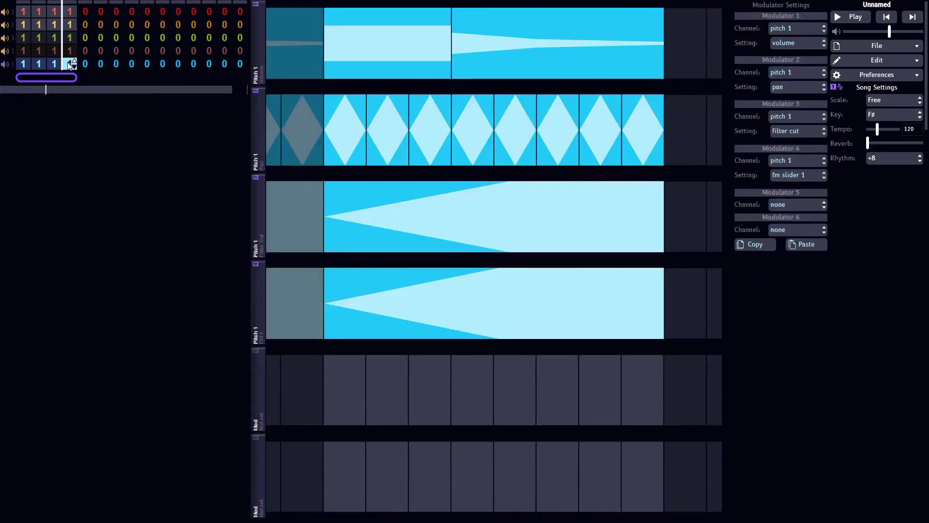
left_click(506, 314)
left_click(500, 301)
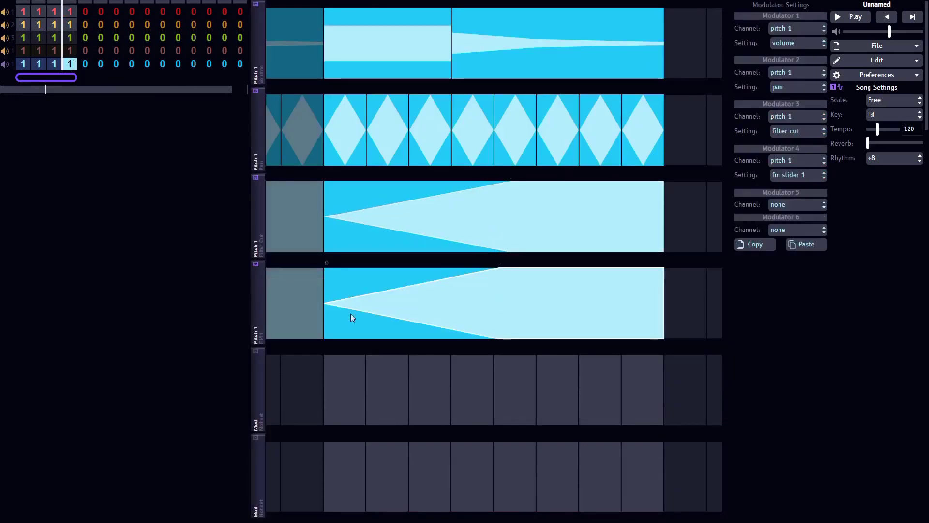
- In pitch 1's FM instrument, set operator 1's envelope to steady and raise the feedback amplitude to about a quarter
left_click(70, 11)
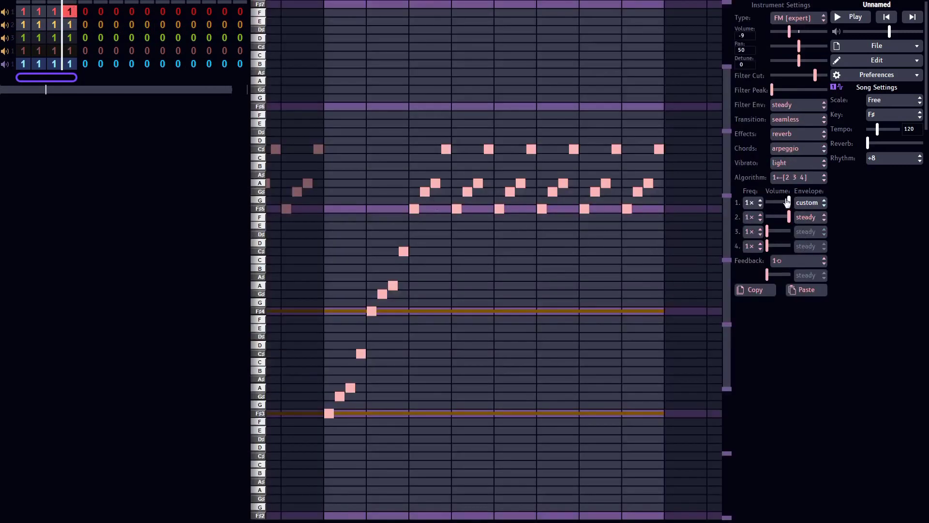
left_click(805, 203)
left_click(799, 242)
left_click_drag(772, 274, 775, 275)
- Reopen the mod channel's bar 4 and play the song briefly to hear the fm slider 1 modulation
left_click(70, 64)
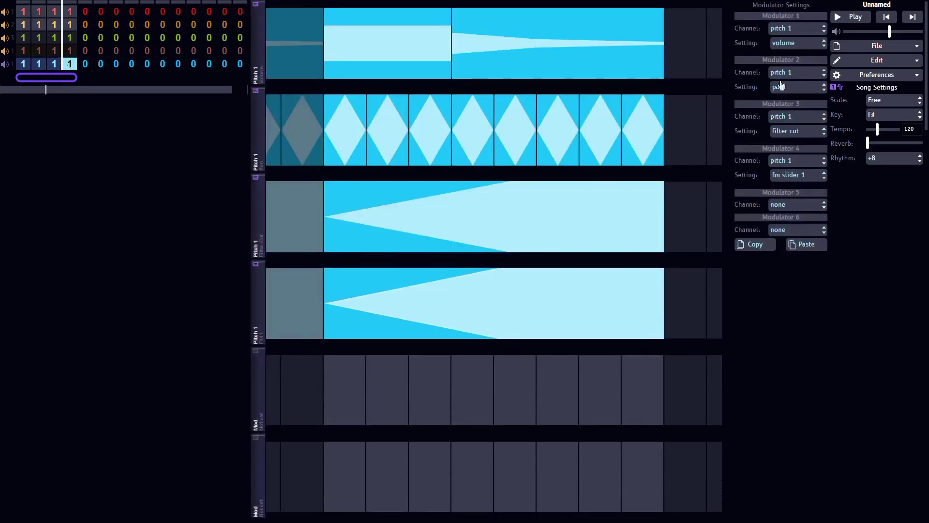
left_click(841, 20)
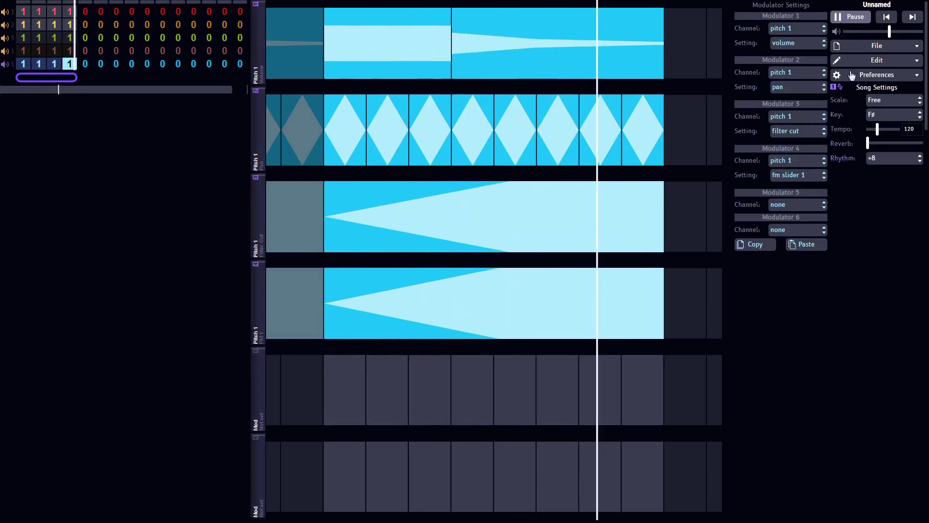
left_click(849, 18)
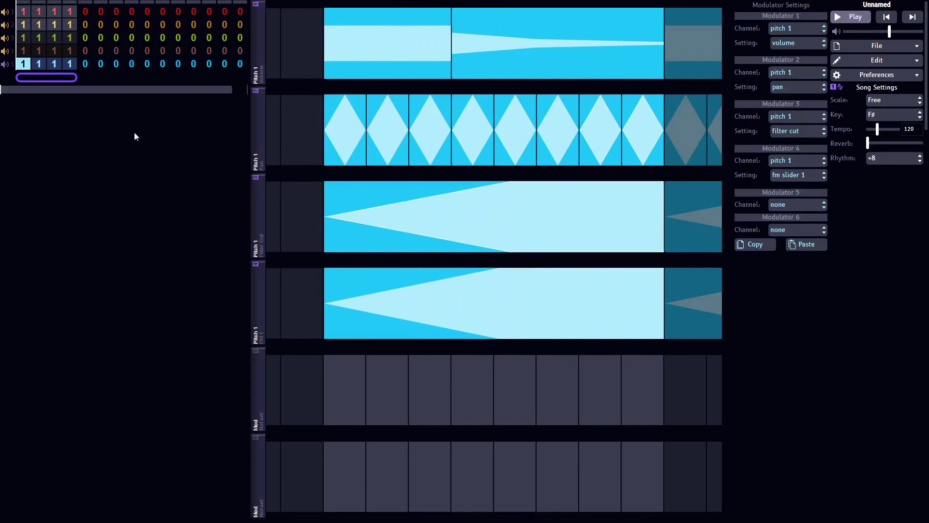
- Check pitch 1's FM operator sliders and switch Modulator 4's setting to fm slider 2
left_click(69, 11)
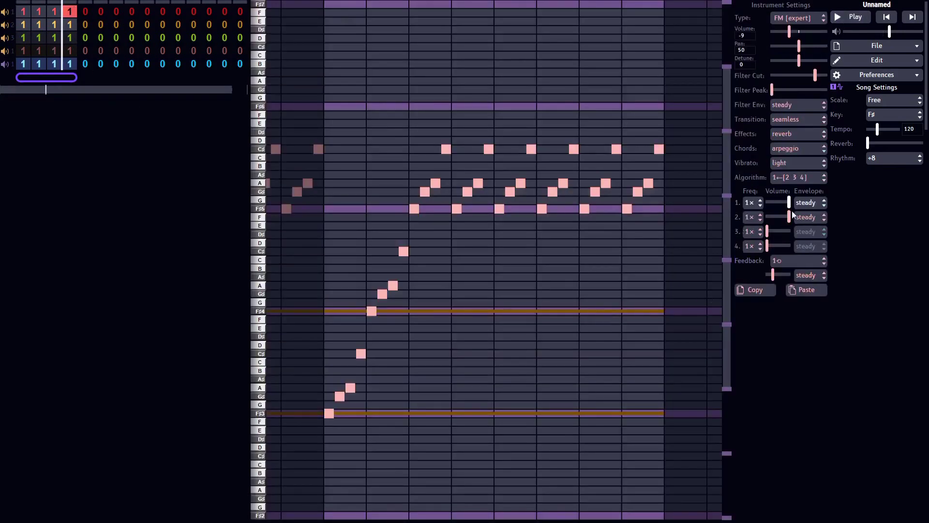
left_click(70, 64)
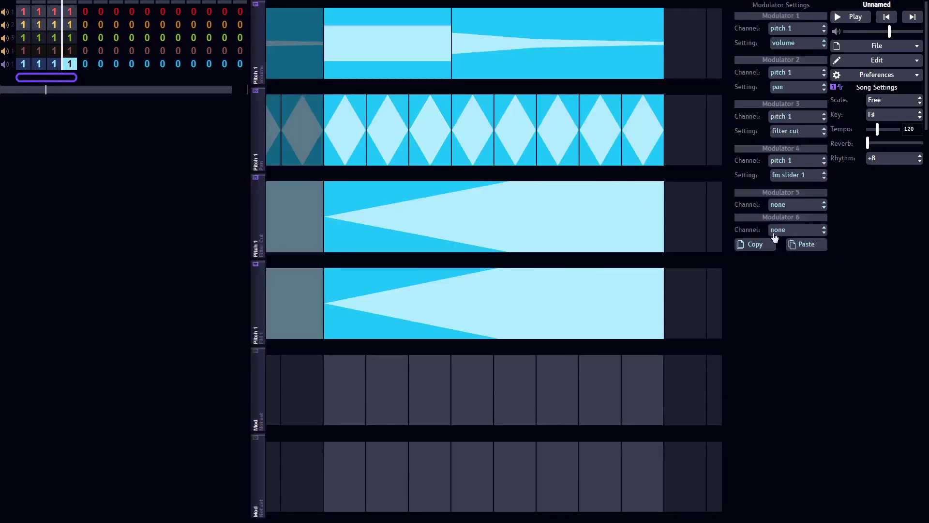
left_click(784, 176)
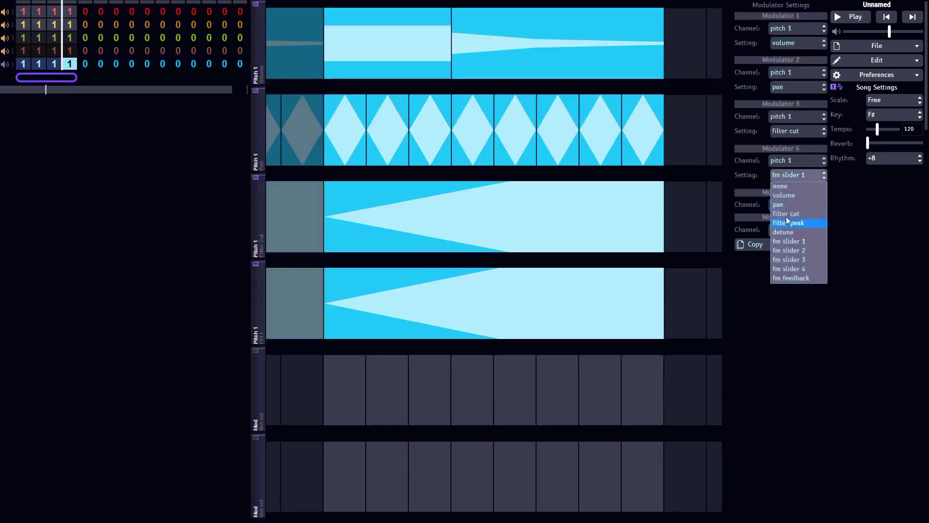
left_click(788, 251)
- Open pitch 1's bar 4 and play the song briefly to hear the fm slider 2 modulation
left_click(69, 11)
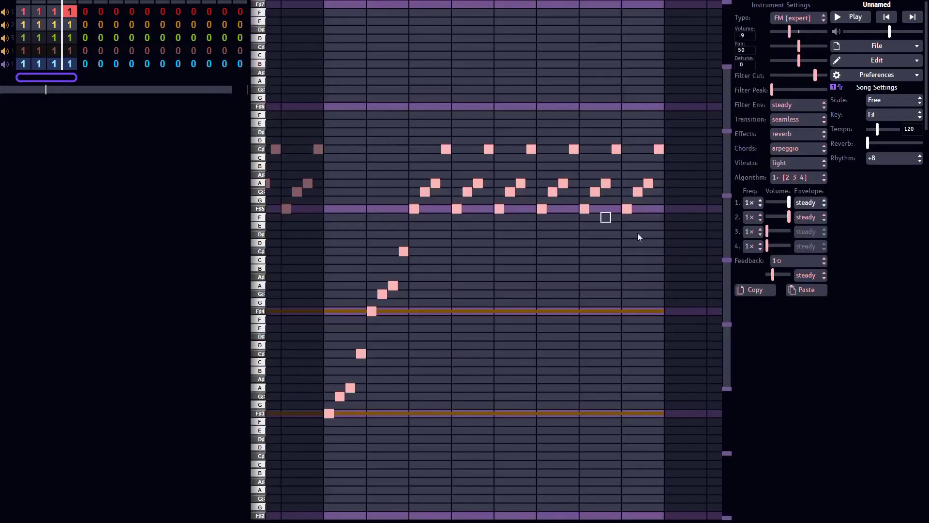
left_click(853, 19)
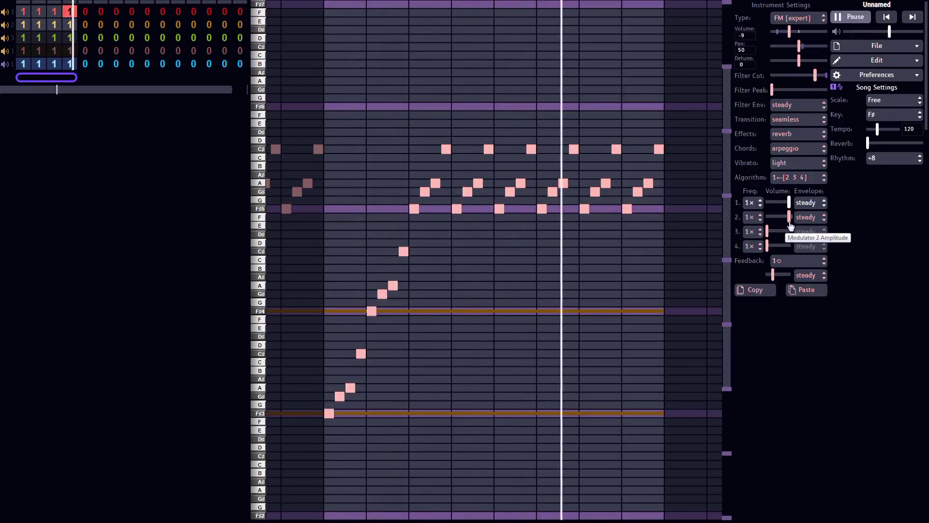
left_click(856, 21)
- Return to the mod channel's bar 4 and change Modulator 4's setting to fm feedback
left_click(70, 65)
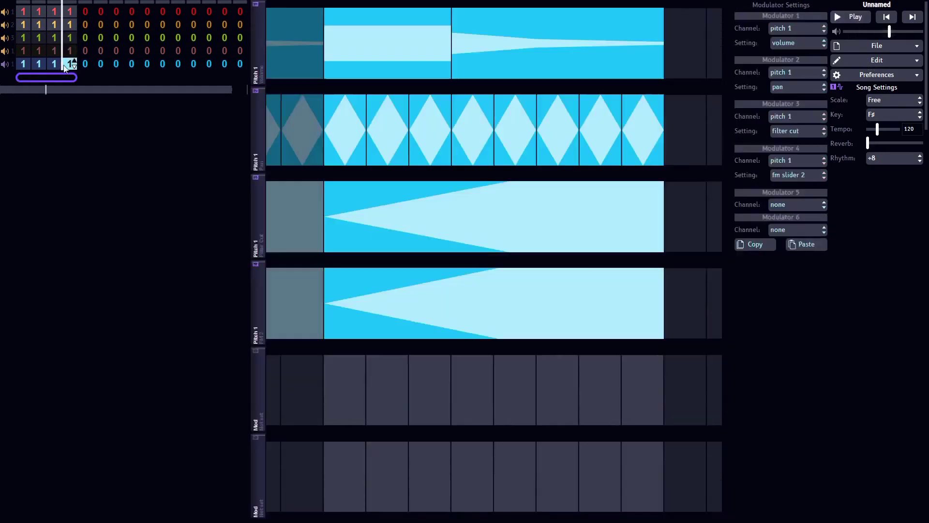
left_click(790, 180)
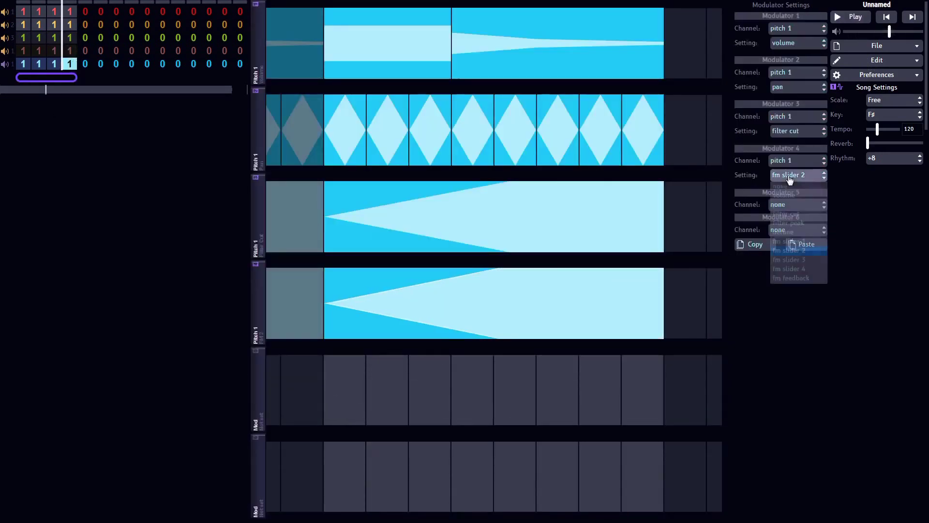
left_click(789, 282)
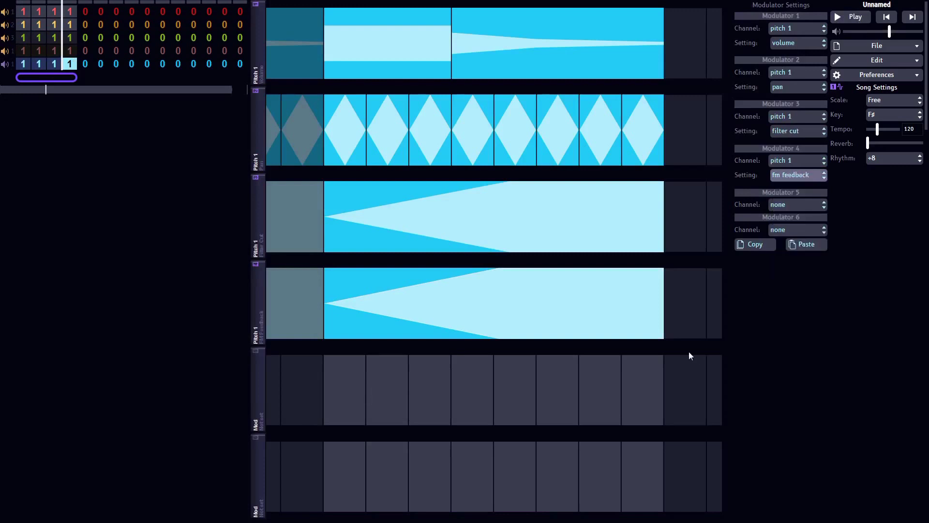
- Open pitch 1's bar 4 and play the song briefly to hear the fm feedback modulation
left_click(69, 12)
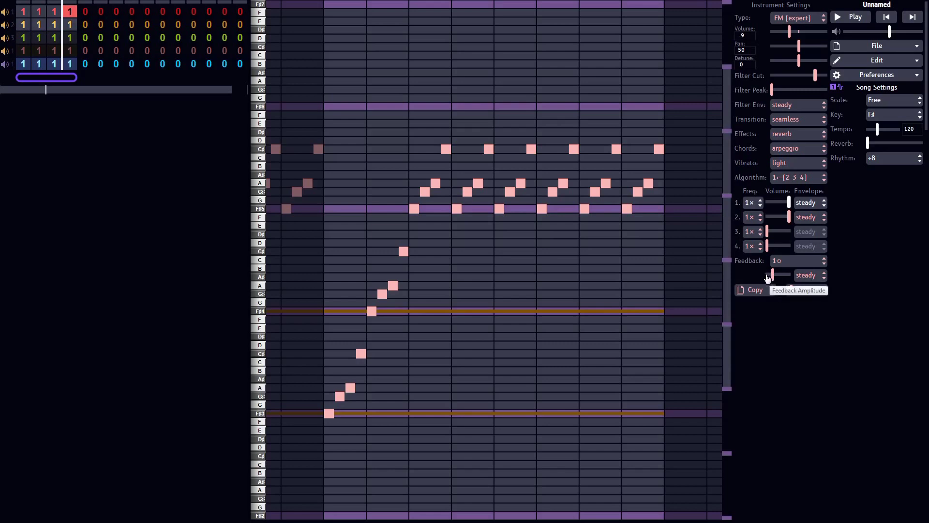
left_click(855, 17)
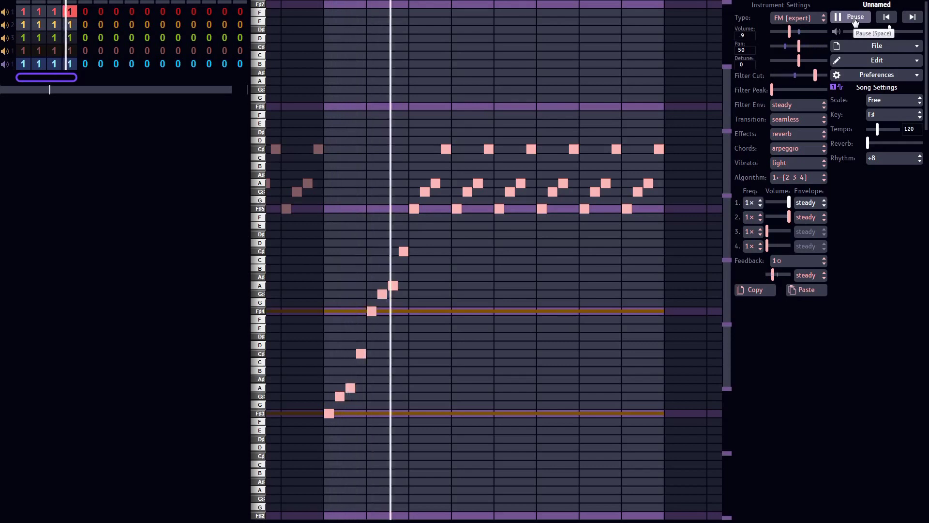
left_click(855, 18)
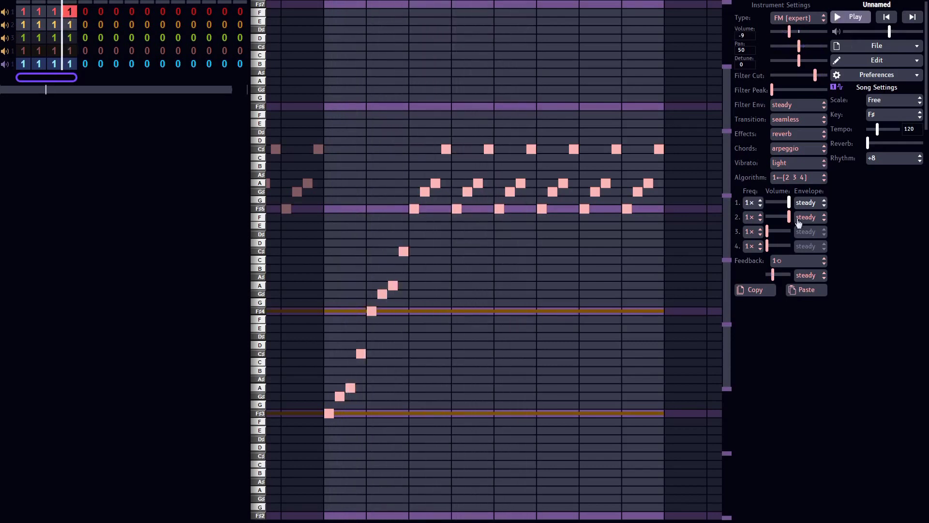
- Raise pitch 1's FM feedback amplitude to its maximum and play the song briefly to hear the modulation
left_click_drag(773, 275, 789, 275)
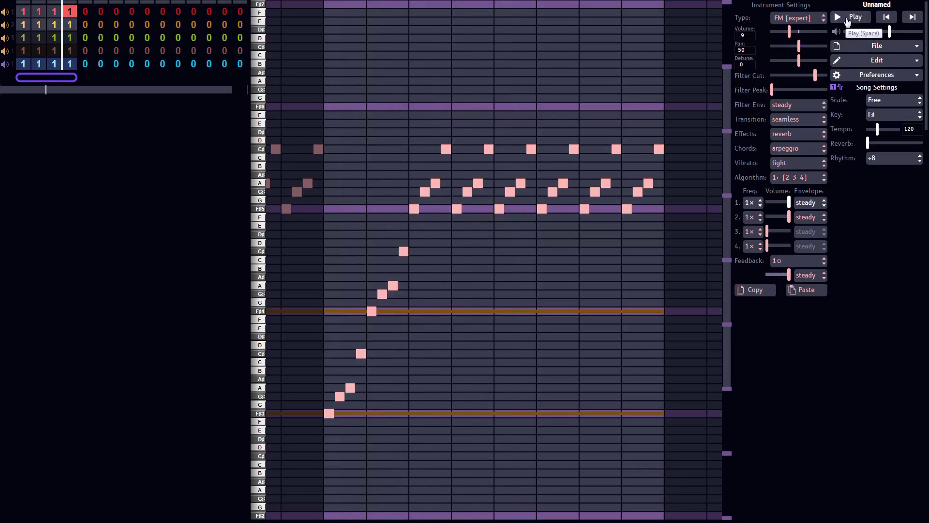
left_click(847, 20)
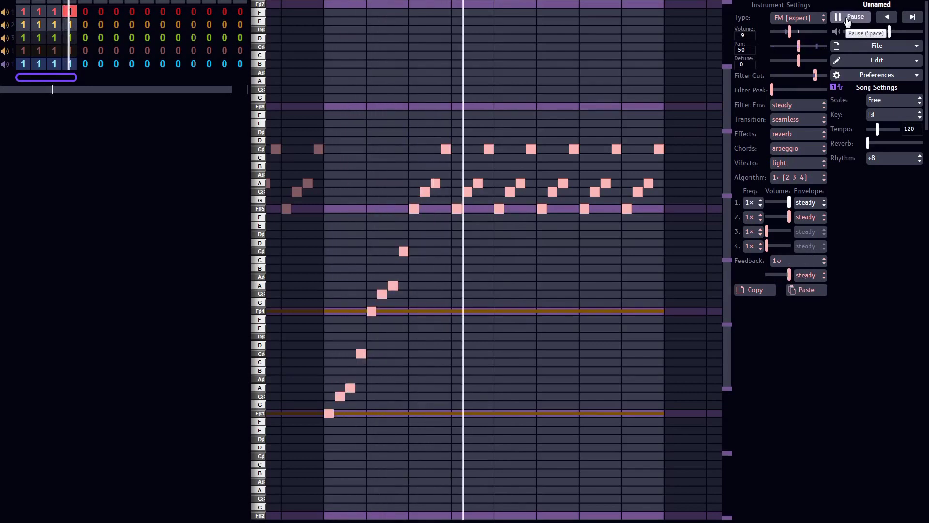
left_click(847, 19)
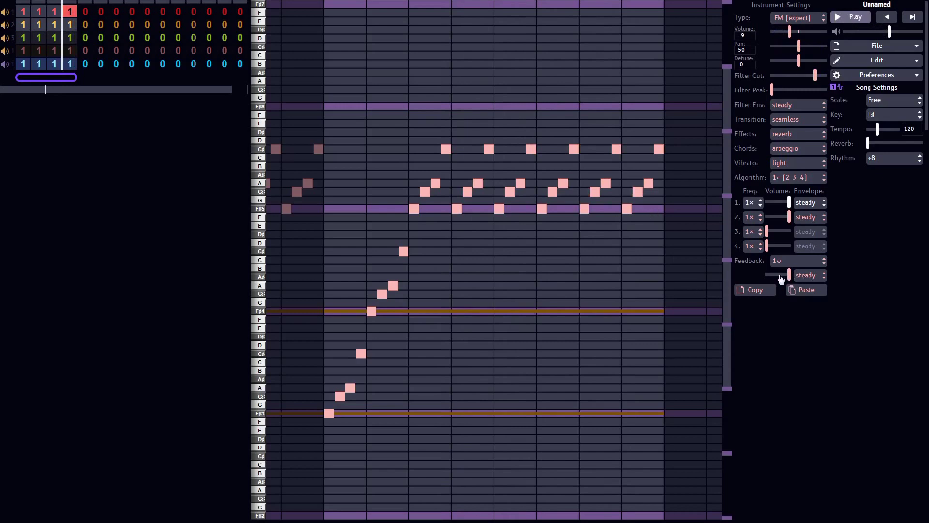
- Return to the mod channel's bar 4 and check the channel options available for Modulator 5
left_click(69, 63)
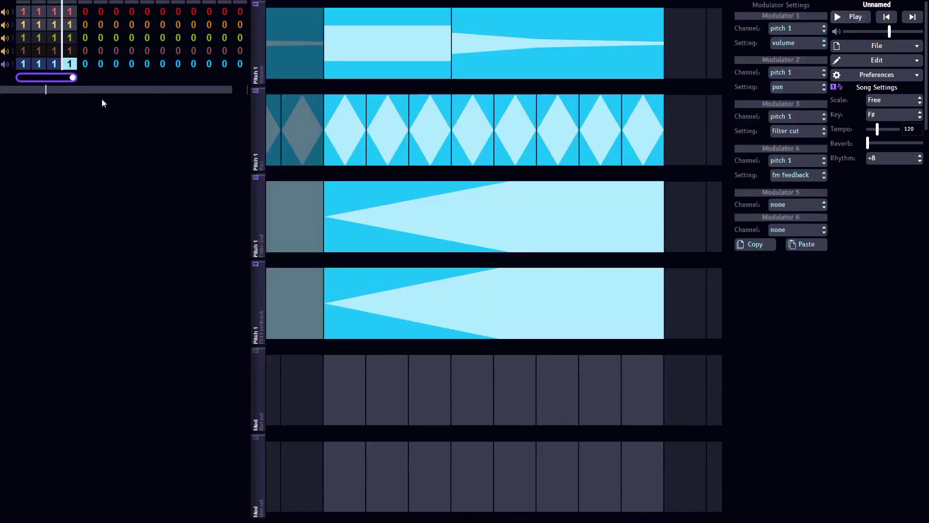
left_click(789, 204)
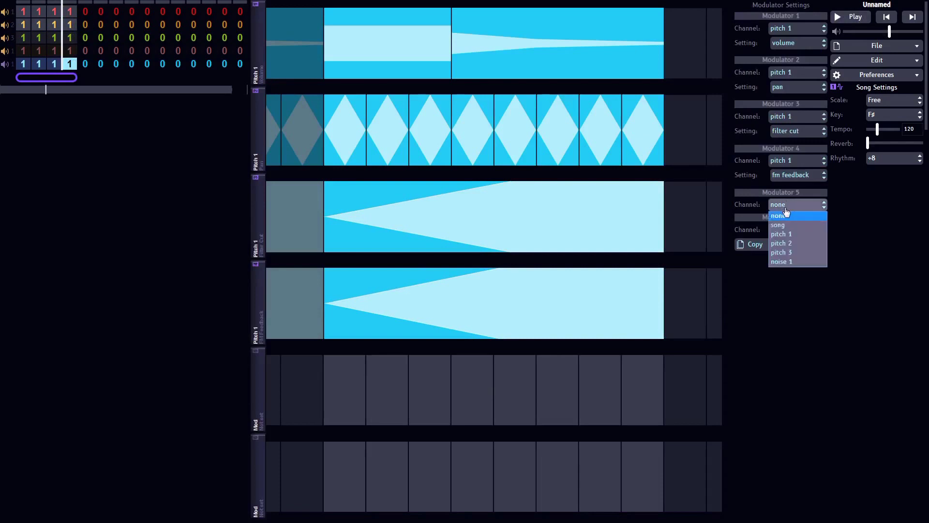
left_click(785, 211)
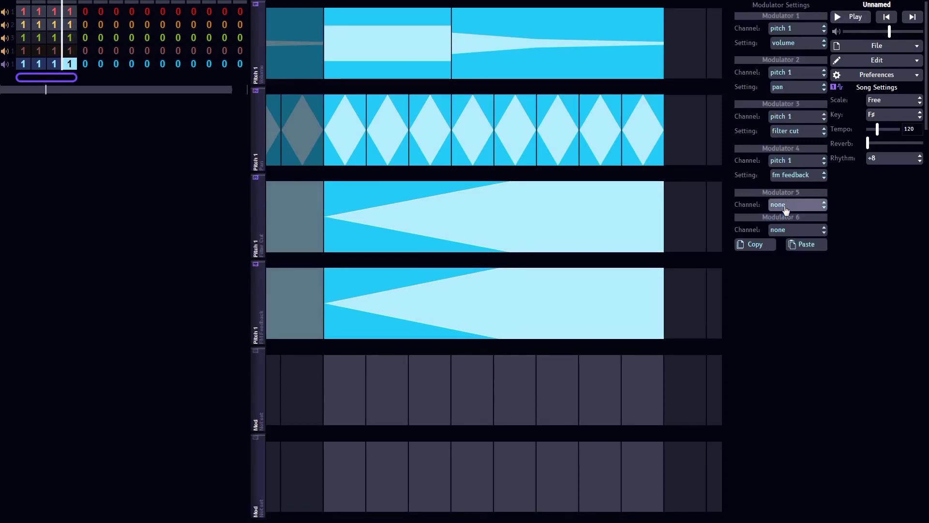